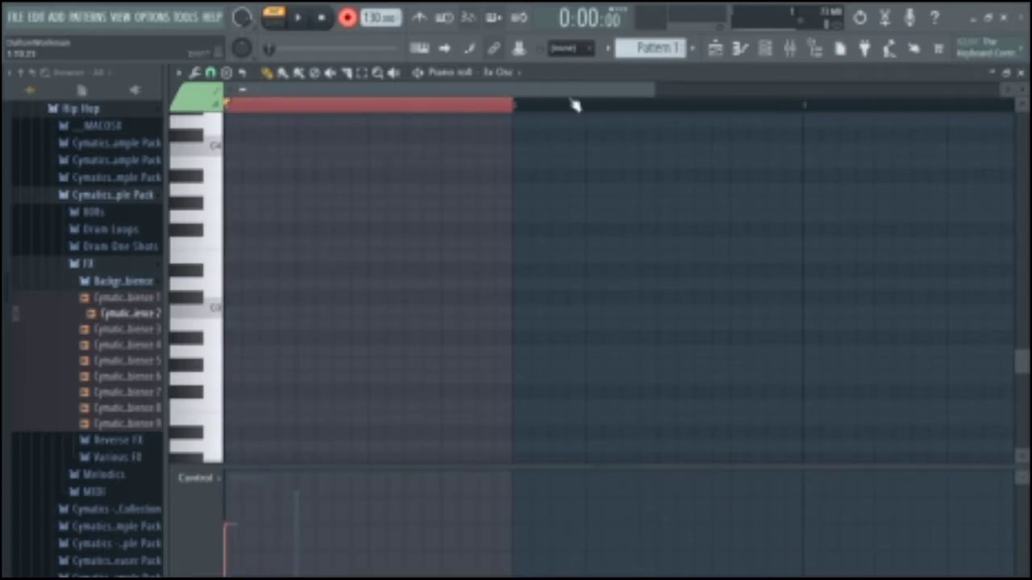
Close the piano roll and place a Pattern 1 clip at bar 1 of Track 1 in the playlist
{"action": "left_click", "coordinate": [1021, 73]}
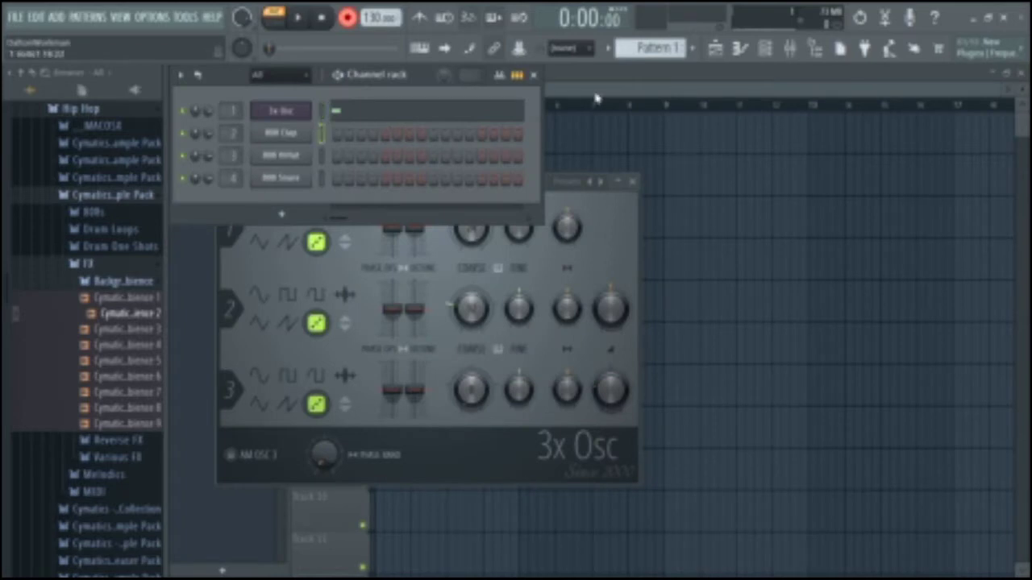
{"action": "left_click", "coordinate": [665, 81]}
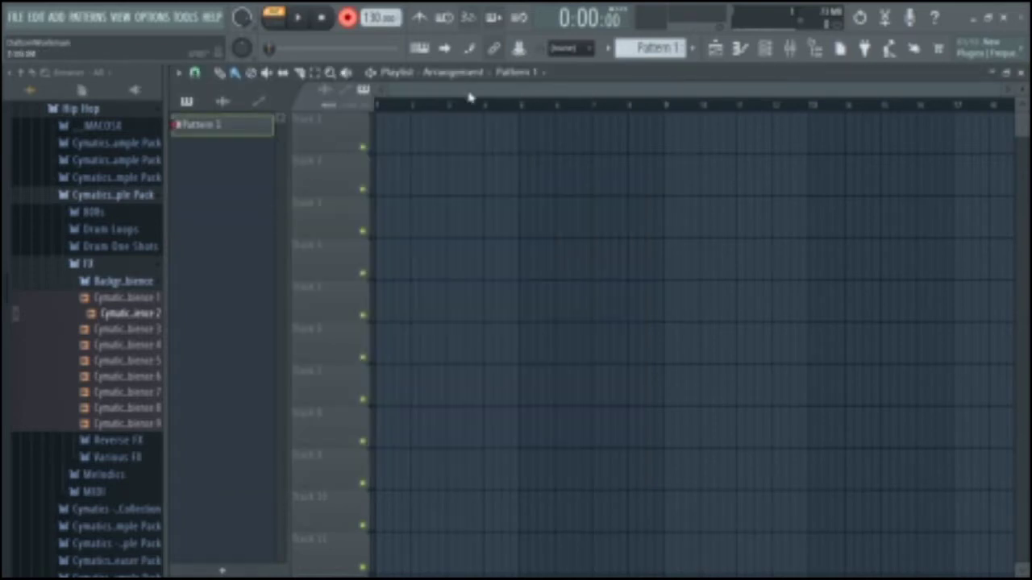
{"action": "left_click", "coordinate": [384, 147]}
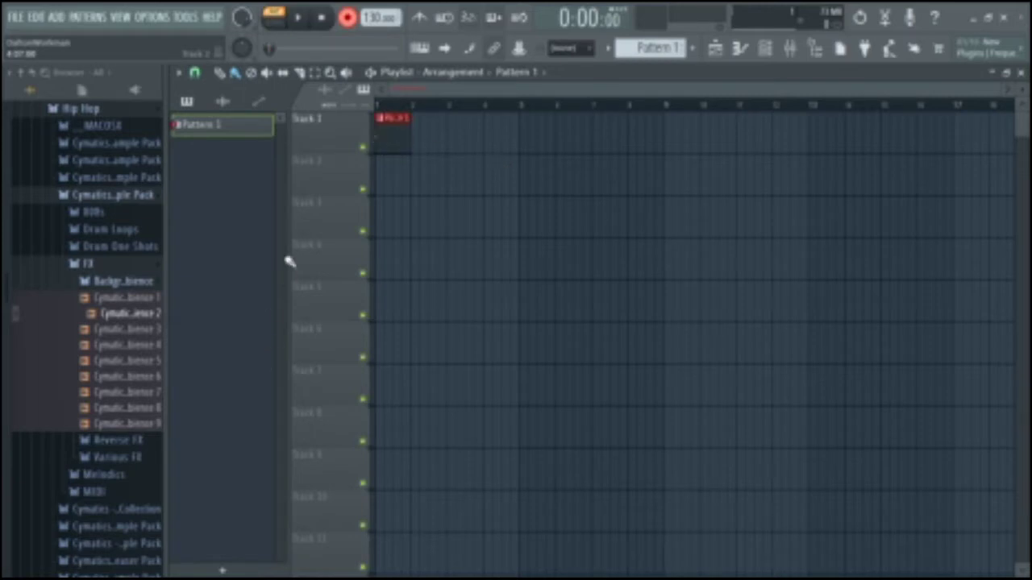
Consolidate the Pattern 1 clip on Track 1 into an audio clip and open that clip's sample settings
{"action": "key", "text": "ctrl+alt+c"}
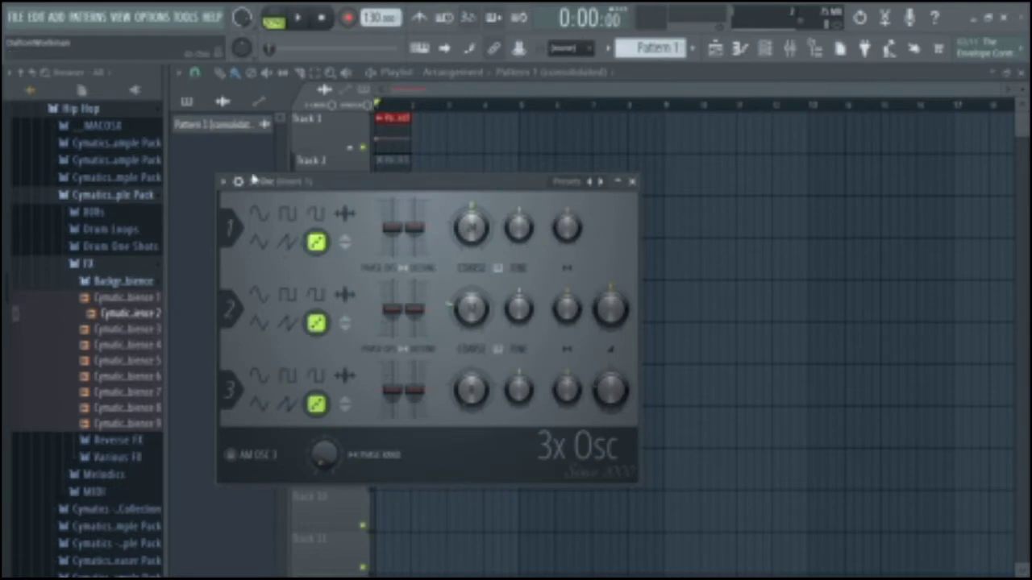
{"action": "left_click", "coordinate": [214, 156]}
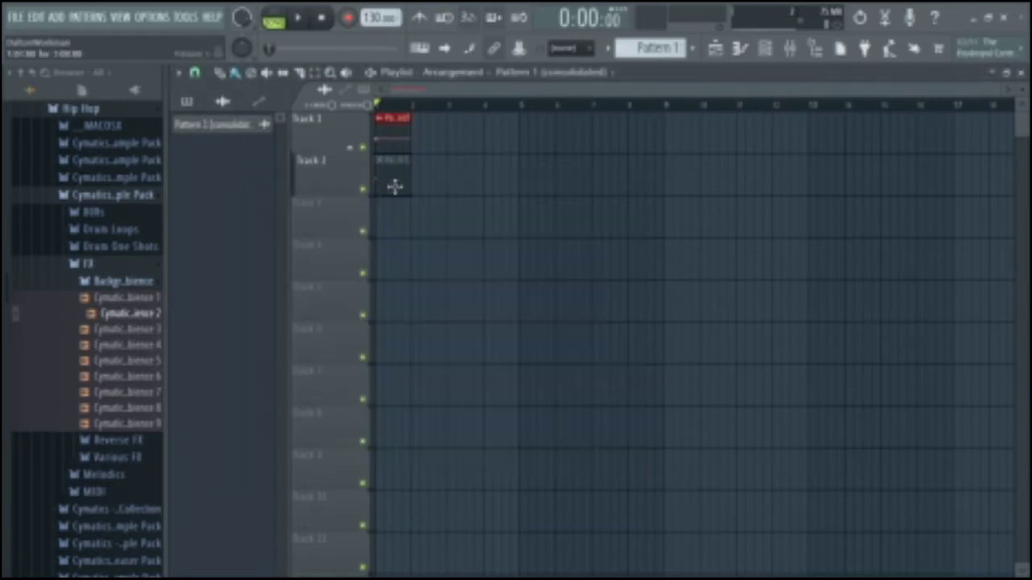
{"action": "double_click", "coordinate": [386, 148]}
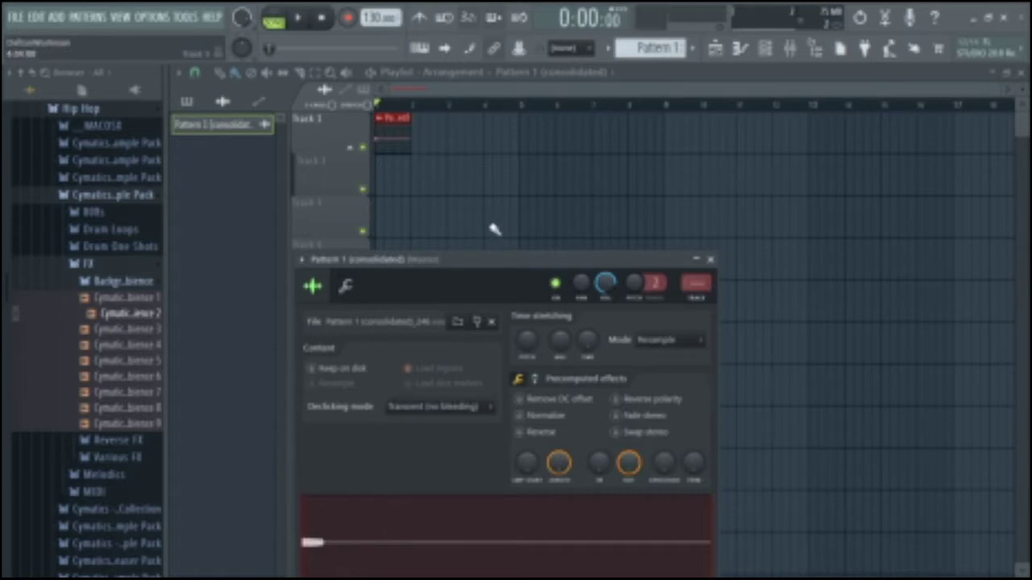
{"action": "left_click_drag", "start_coordinate": [479, 260], "coordinate": [479, 162]}
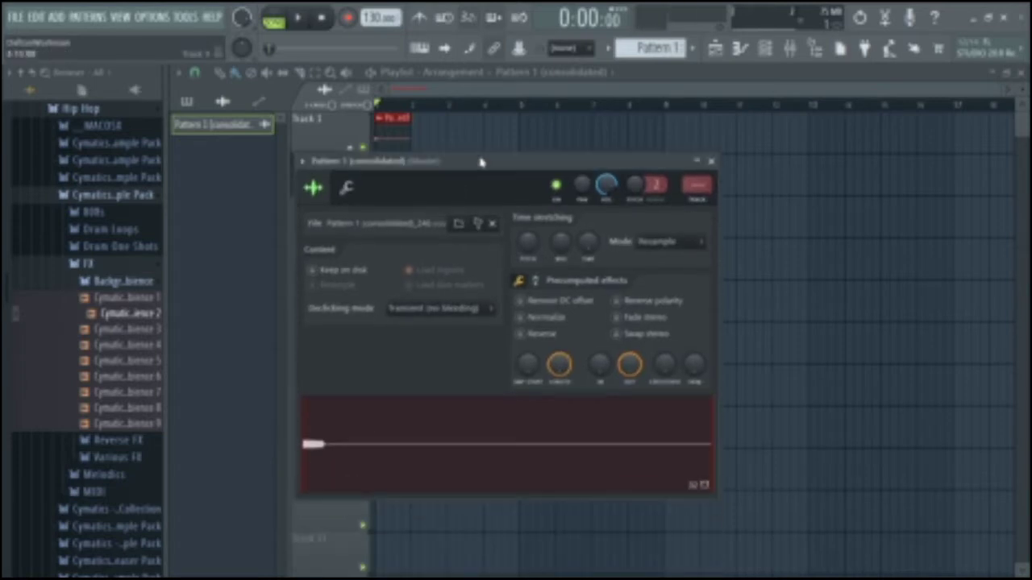
Normalize the consolidated sample and shorten its length so it fades out soon after the start, auditioning the result
{"action": "left_click", "coordinate": [538, 319]}
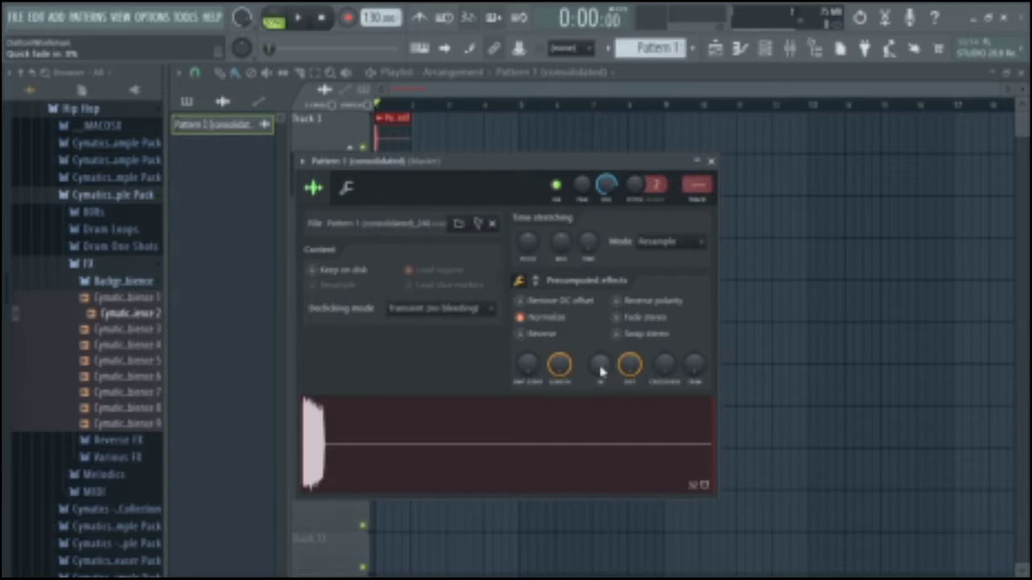
{"action": "left_click_drag", "start_coordinate": [568, 367], "coordinate": [568, 426]}
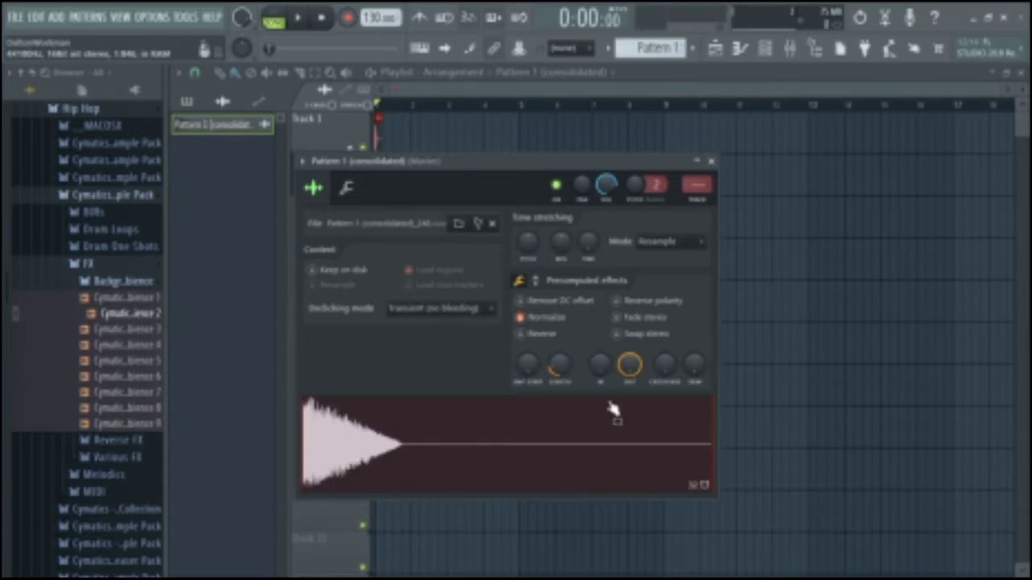
{"action": "left_click_drag", "start_coordinate": [559, 365], "coordinate": [559, 370]}
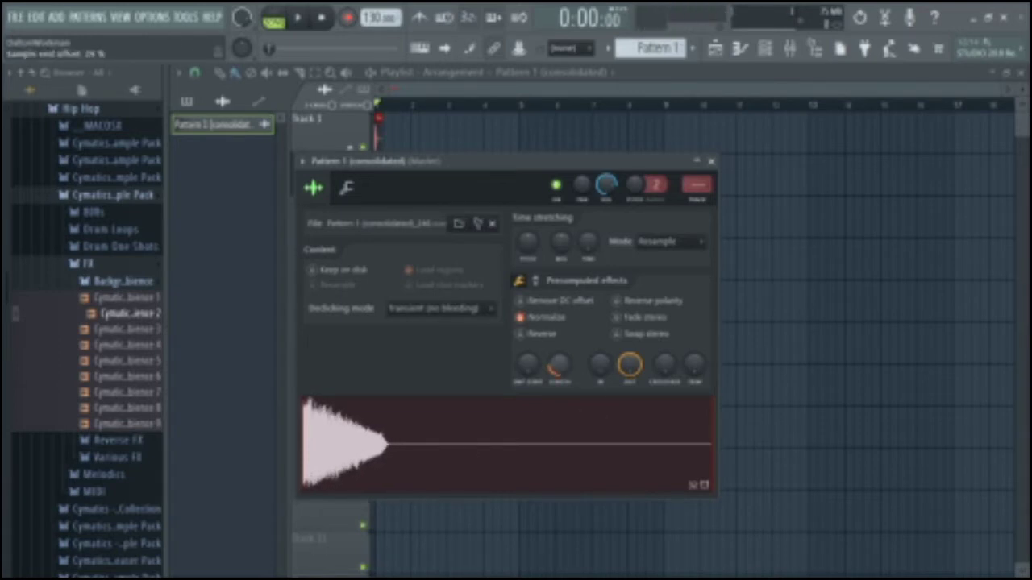
{"action": "left_click", "coordinate": [360, 448]}
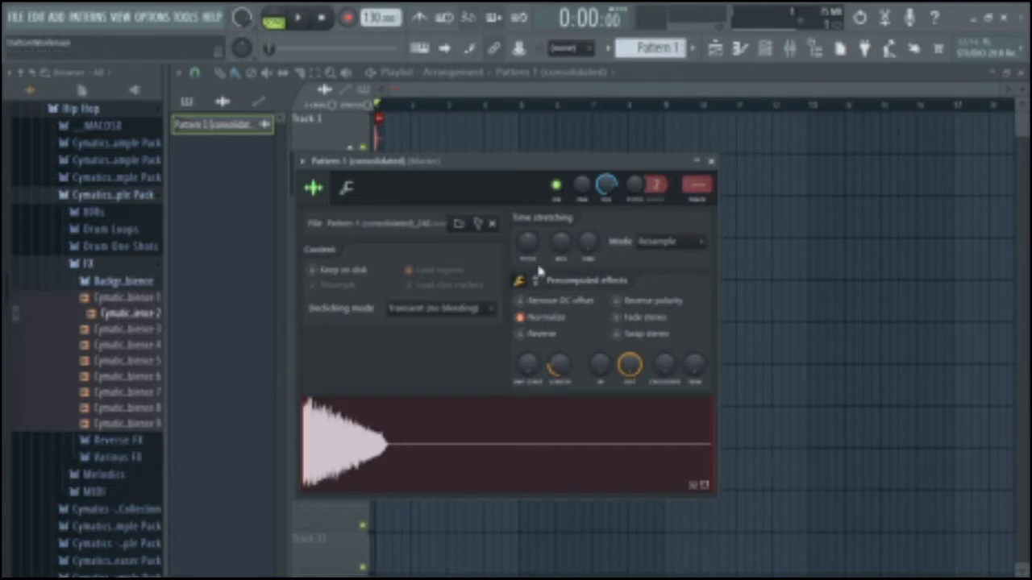
Try a lower channel volume, and instead turn off normalizing and reset the channel volume to its default
{"action": "left_click_drag", "start_coordinate": [606, 184], "coordinate": [606, 193]}
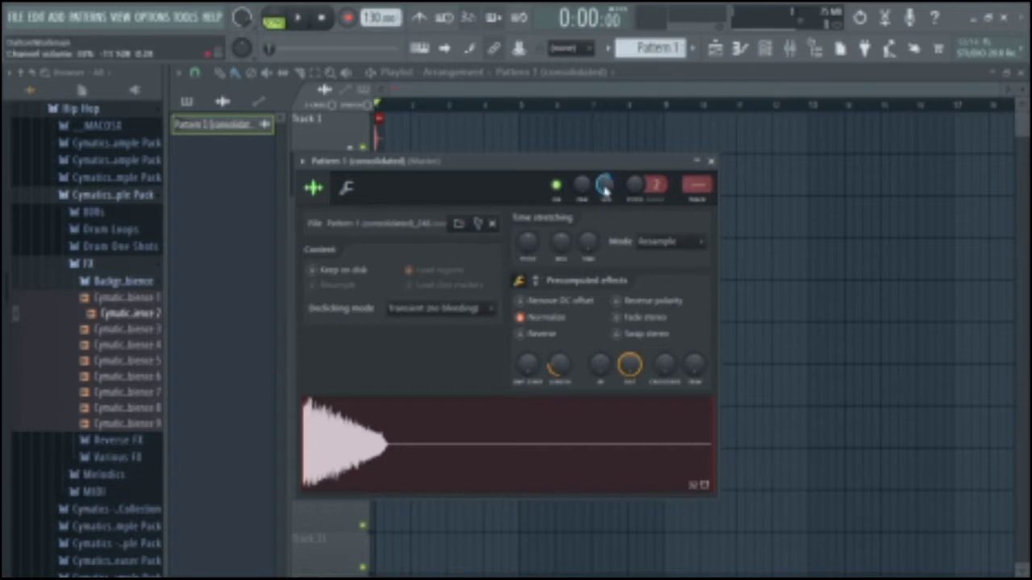
{"action": "left_click", "coordinate": [330, 468]}
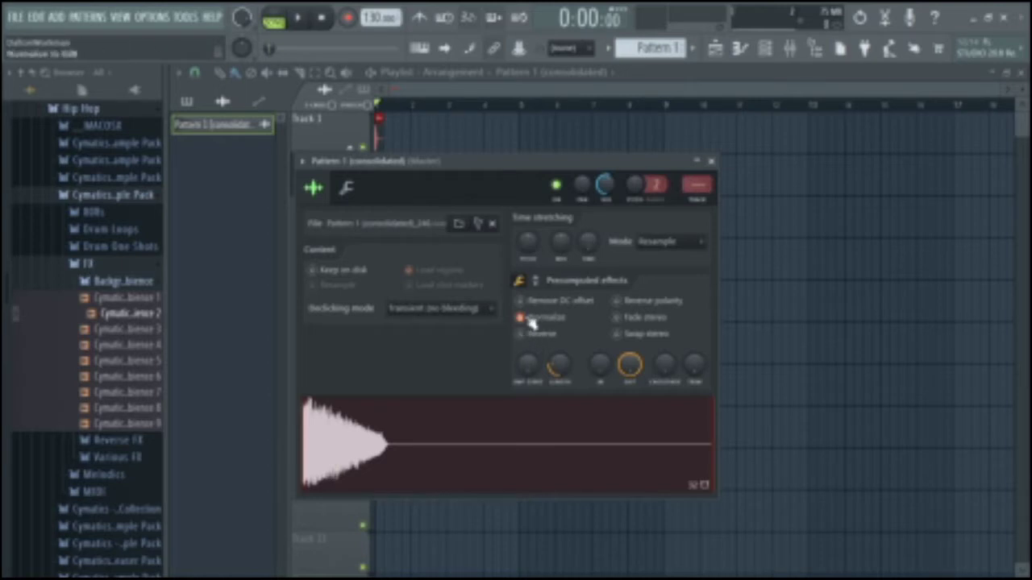
{"action": "left_click", "coordinate": [529, 319]}
{"action": "right_click", "coordinate": [605, 188]}
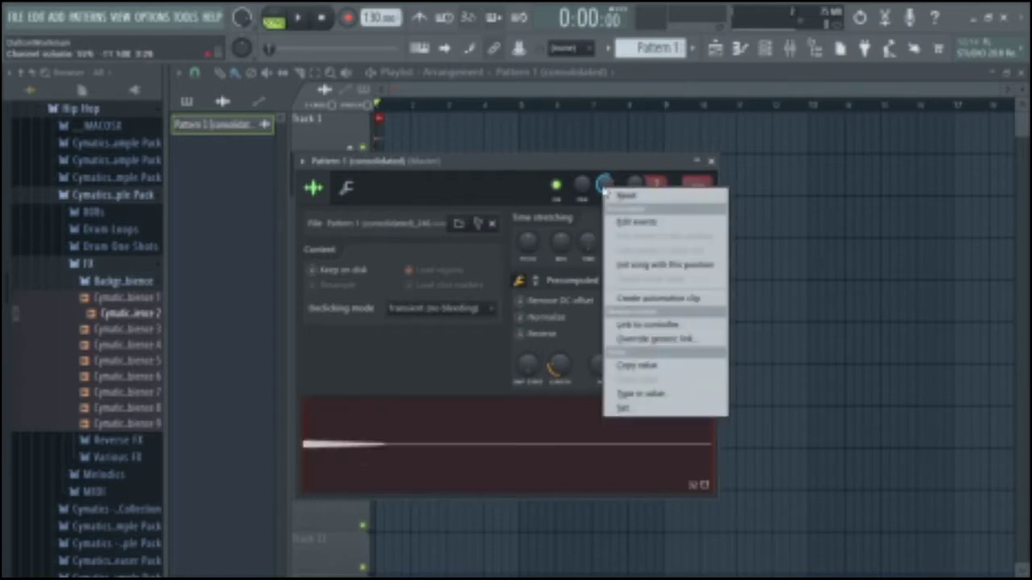
{"action": "left_click", "coordinate": [621, 195]}
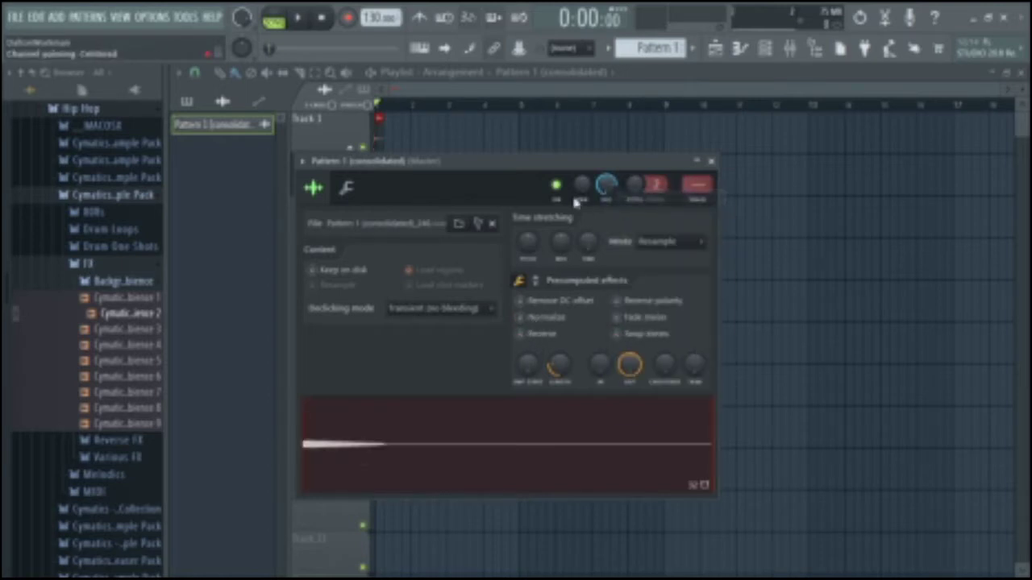
Add a slight boost to the sample with the precomputed effects and audition it
{"action": "left_click", "coordinate": [535, 282]}
{"action": "left_click_drag", "start_coordinate": [529, 314], "coordinate": [529, 302]}
{"action": "left_click", "coordinate": [347, 445]}
{"action": "left_click", "coordinate": [362, 459]}
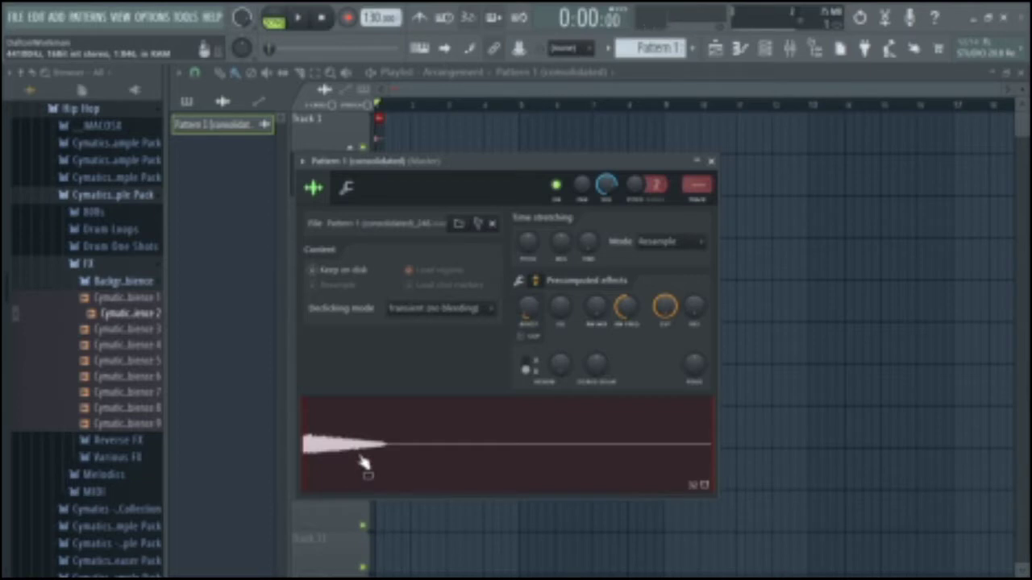
{"action": "left_click", "coordinate": [519, 281]}
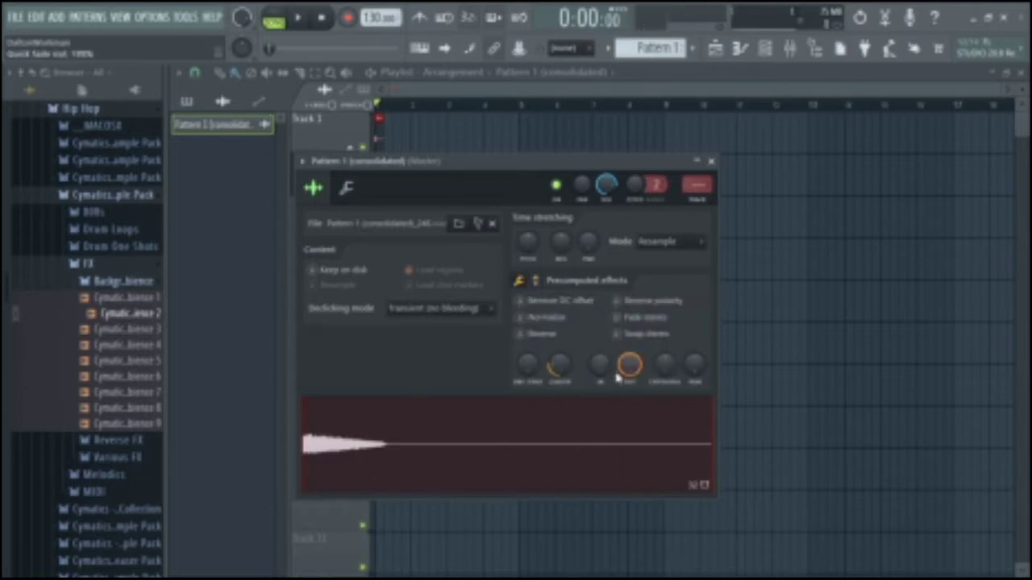
{"action": "left_click", "coordinate": [348, 188]}
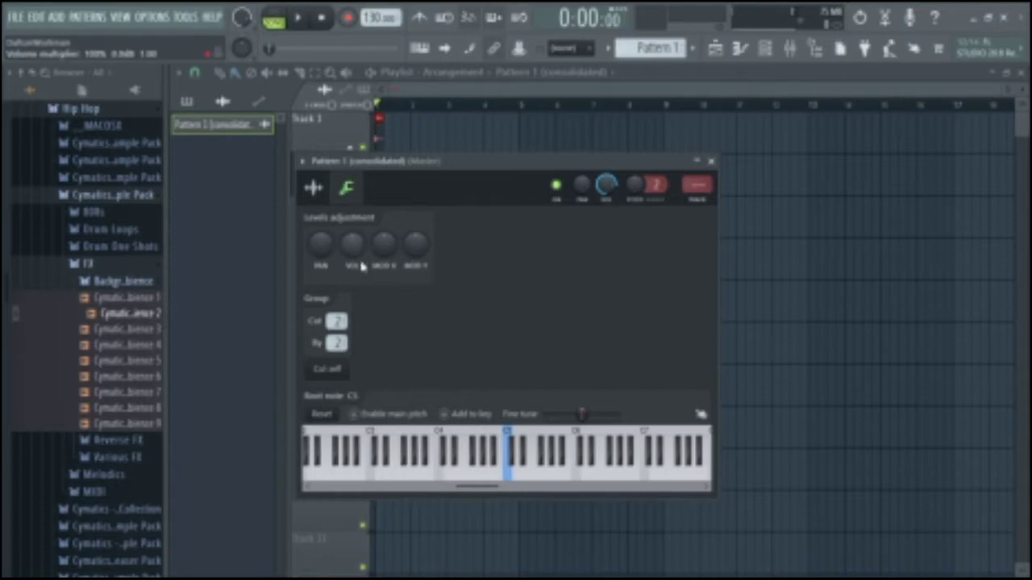
{"action": "left_click", "coordinate": [313, 186]}
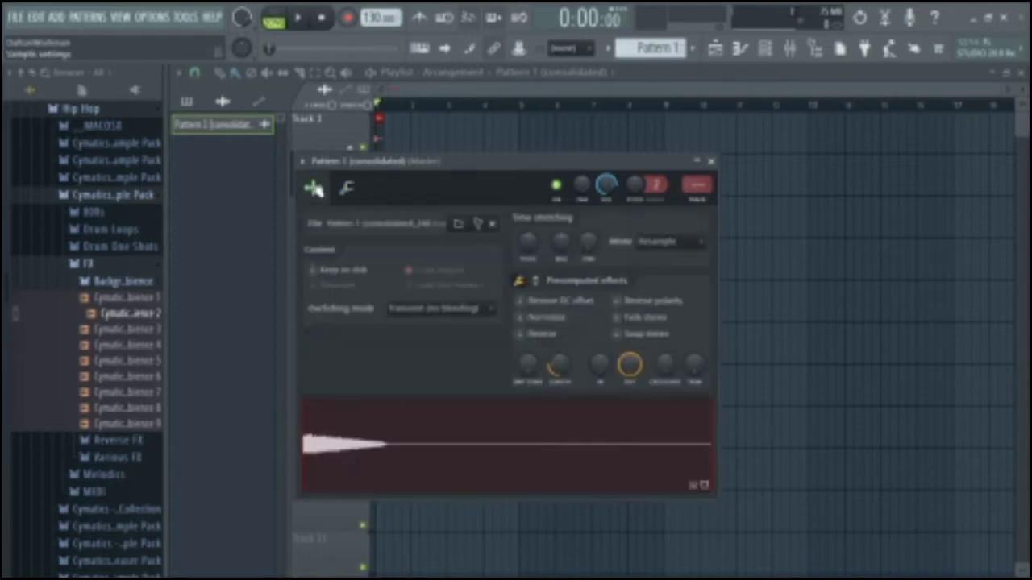
{"action": "right_click", "coordinate": [363, 470]}
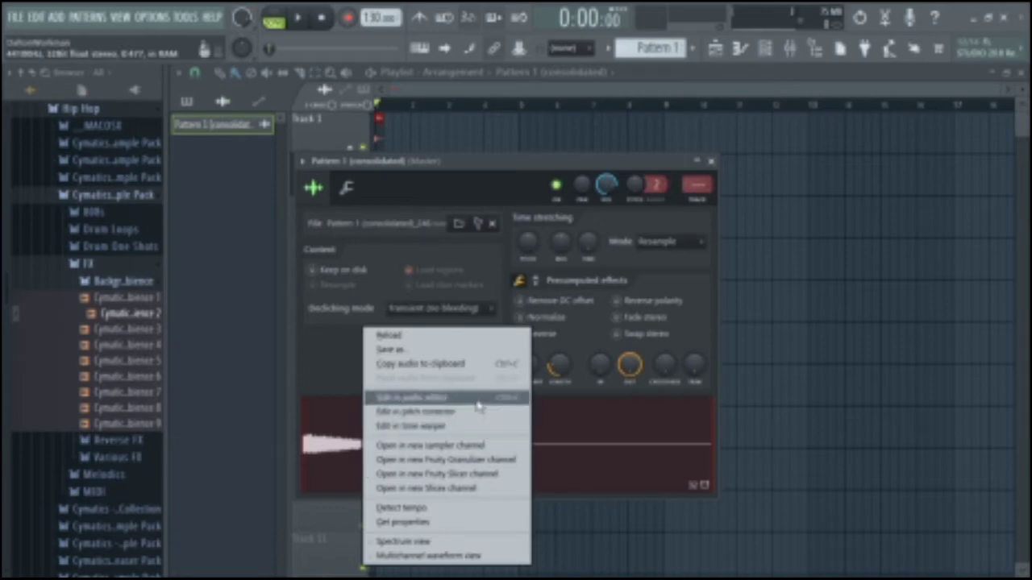
{"action": "left_click", "coordinate": [329, 375]}
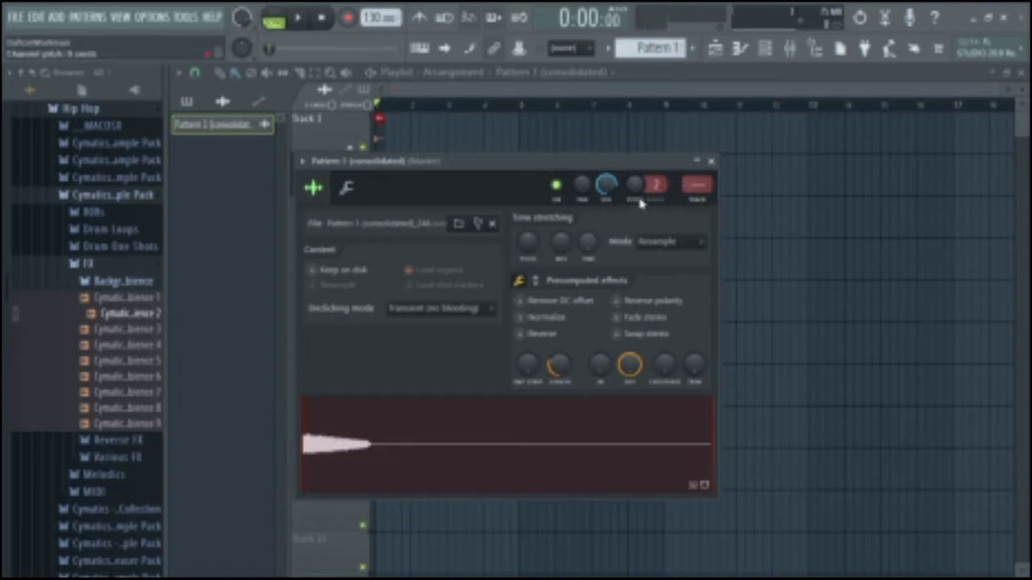
Set the sample's time-stretching mode to Stretch and lower the channel pitch, auditioning the result
{"action": "left_click", "coordinate": [676, 245]}
{"action": "left_click", "coordinate": [668, 250]}
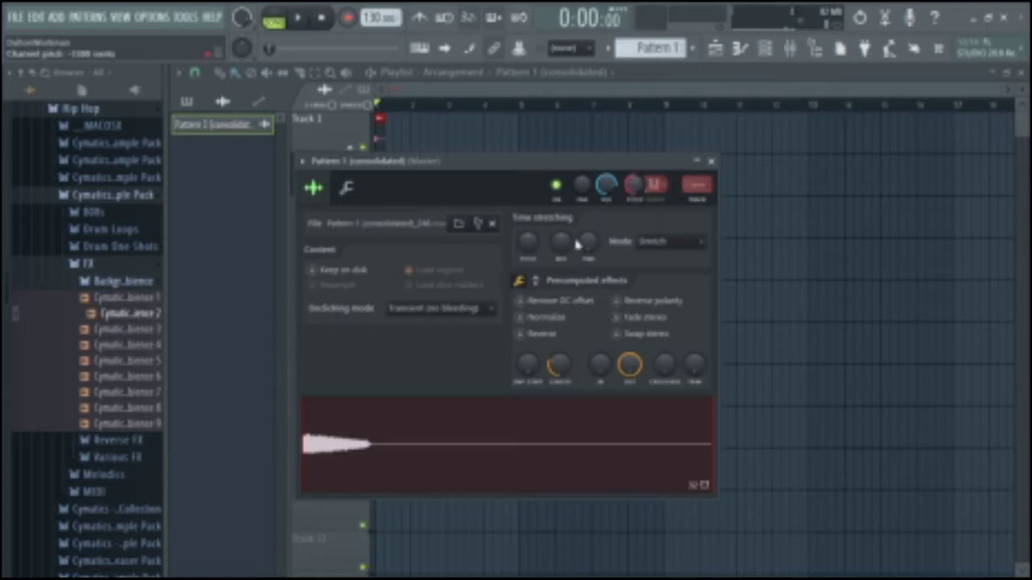
{"action": "left_click", "coordinate": [335, 449]}
{"action": "left_click", "coordinate": [335, 449]}
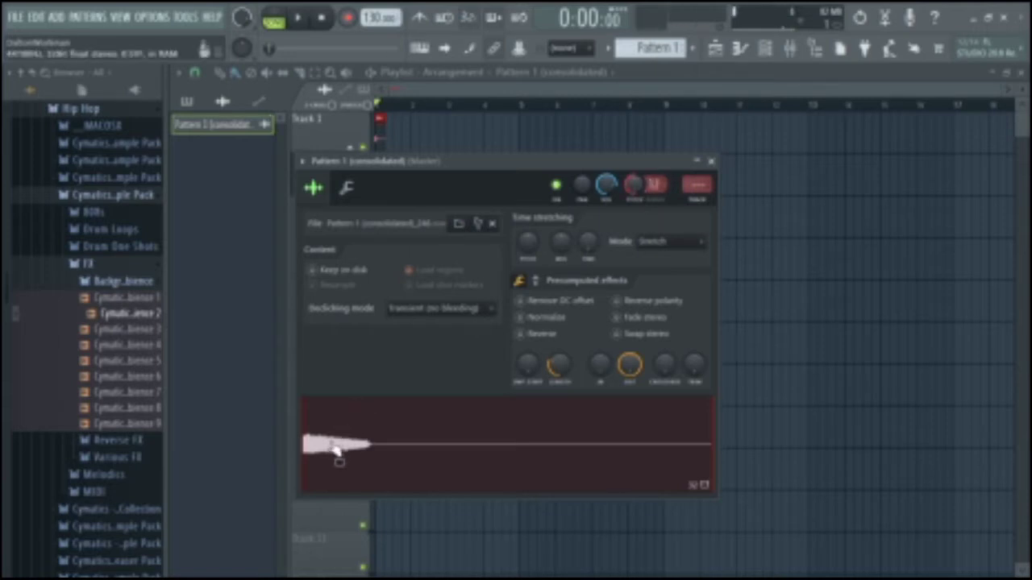
{"action": "left_click", "coordinate": [334, 448]}
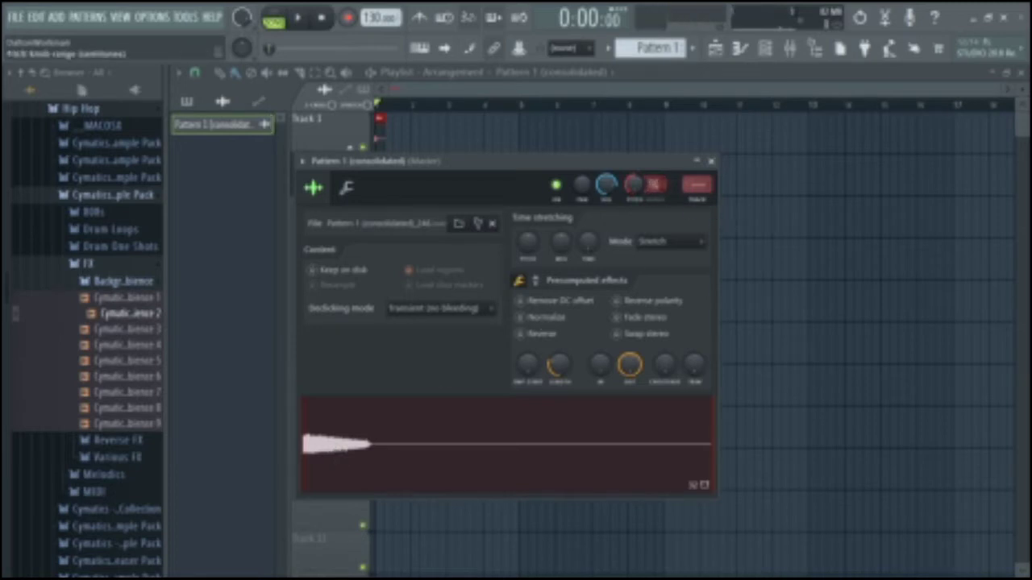
{"action": "left_click", "coordinate": [335, 463]}
{"action": "mouse_move", "coordinate": [635, 191]}
{"action": "left_mouse_down"}
{"action": "mouse_move", "coordinate": [635, 181]}
{"action": "mouse_move", "coordinate": [636, 190]}
{"action": "left_mouse_up"}
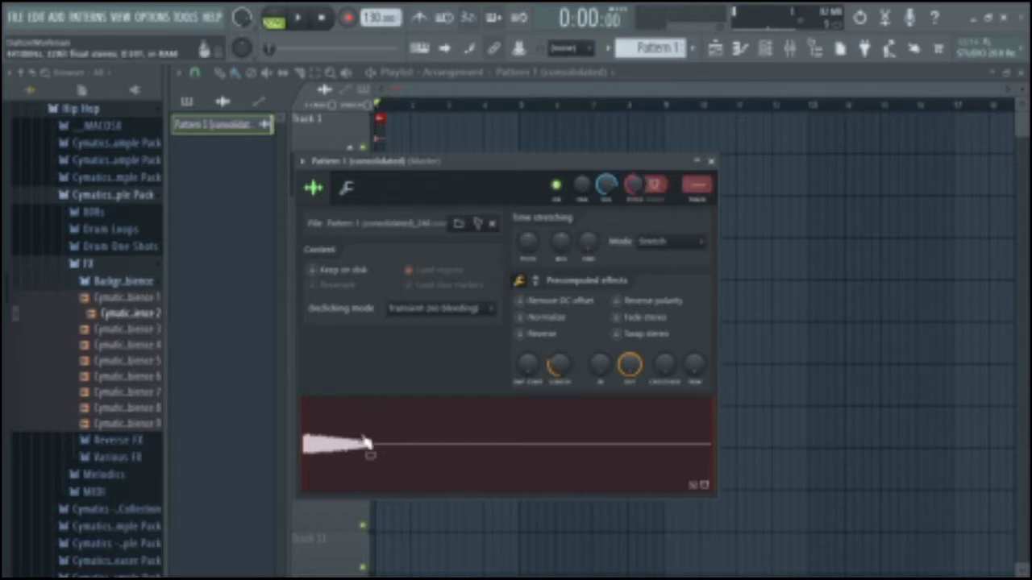
Reduce the sample's quick fade-out amount and audition the sample repeatedly
{"action": "left_click_drag", "start_coordinate": [629, 365], "coordinate": [630, 386]}
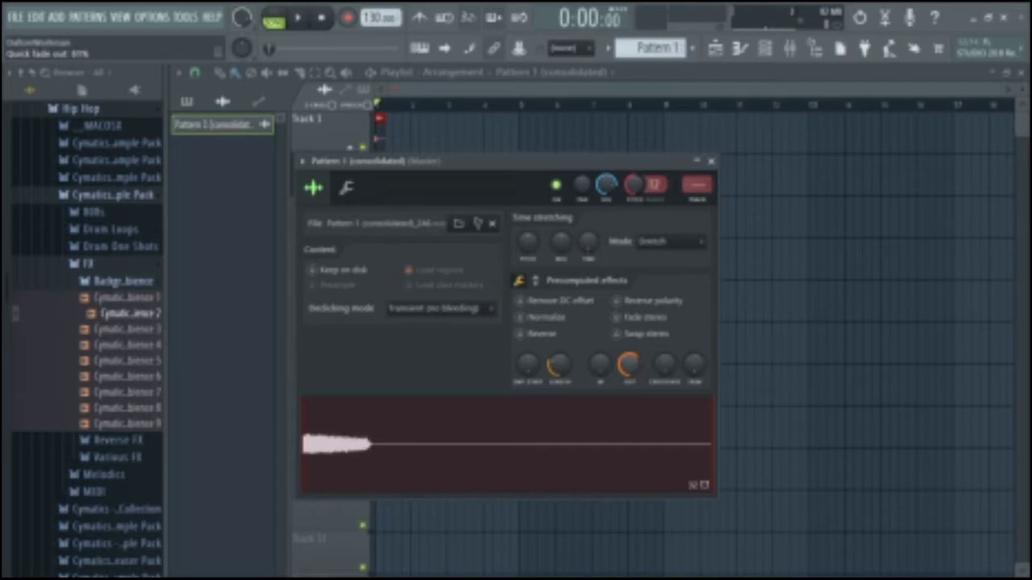
{"action": "left_click", "coordinate": [375, 441]}
{"action": "left_click", "coordinate": [374, 441]}
{"action": "left_click", "coordinate": [375, 441]}
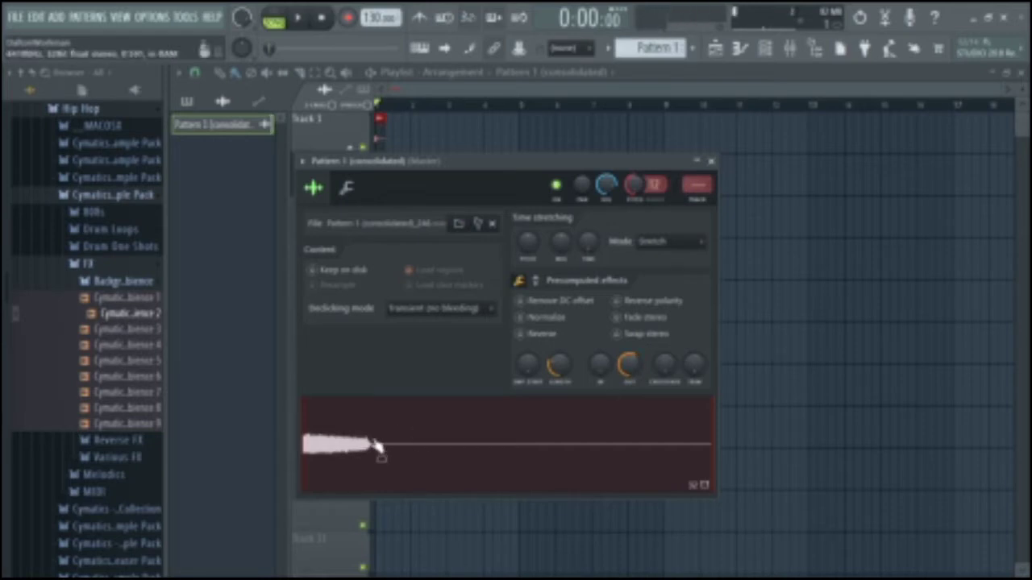
{"action": "left_click", "coordinate": [375, 441]}
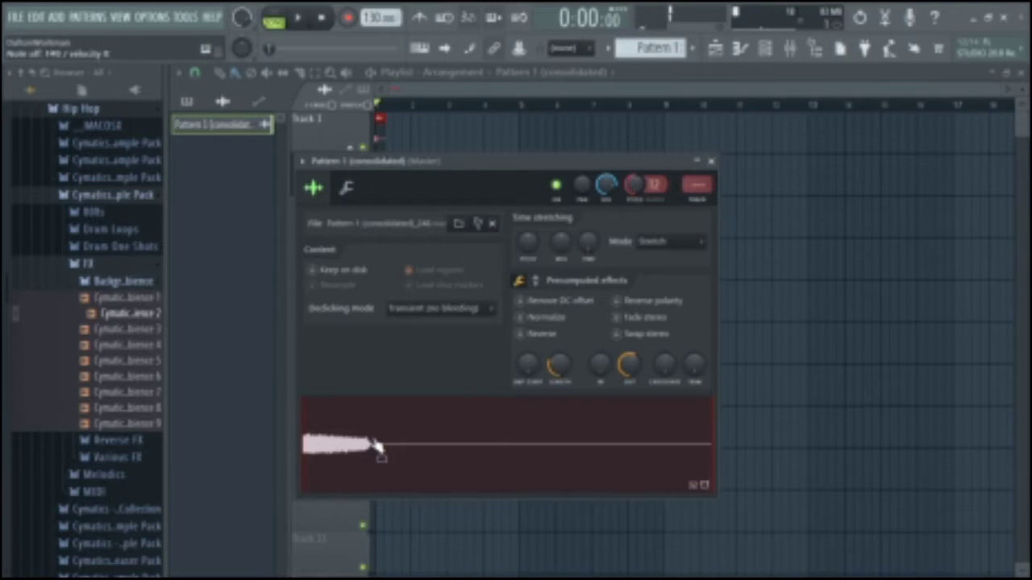
{"action": "left_click", "coordinate": [375, 443]}
{"action": "left_click", "coordinate": [375, 443]}
{"action": "left_click", "coordinate": [375, 443]}
{"action": "left_click", "coordinate": [375, 446]}
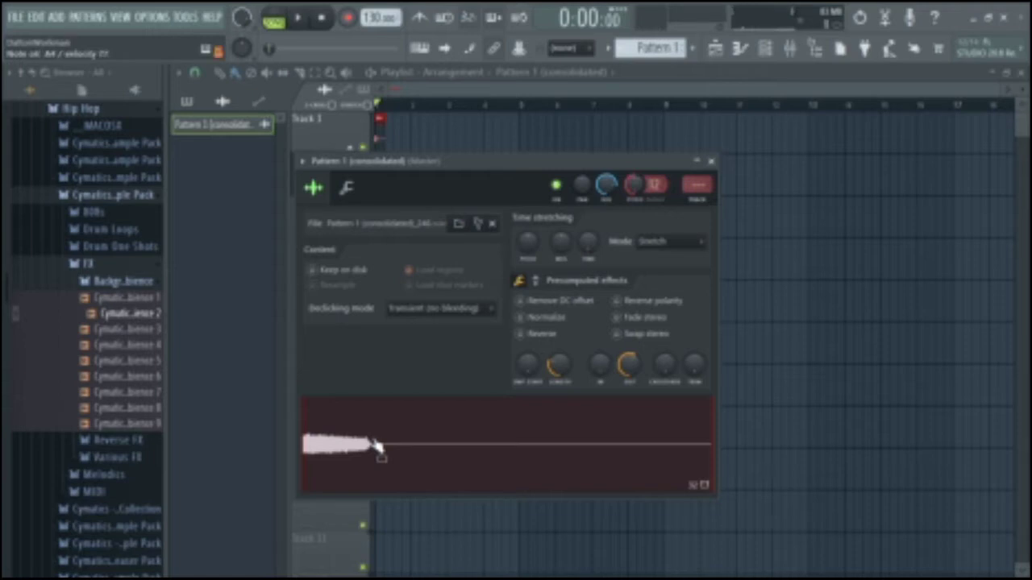
Close the sample settings and delete the consolidated audio clip from Track 1
{"action": "left_click", "coordinate": [226, 329]}
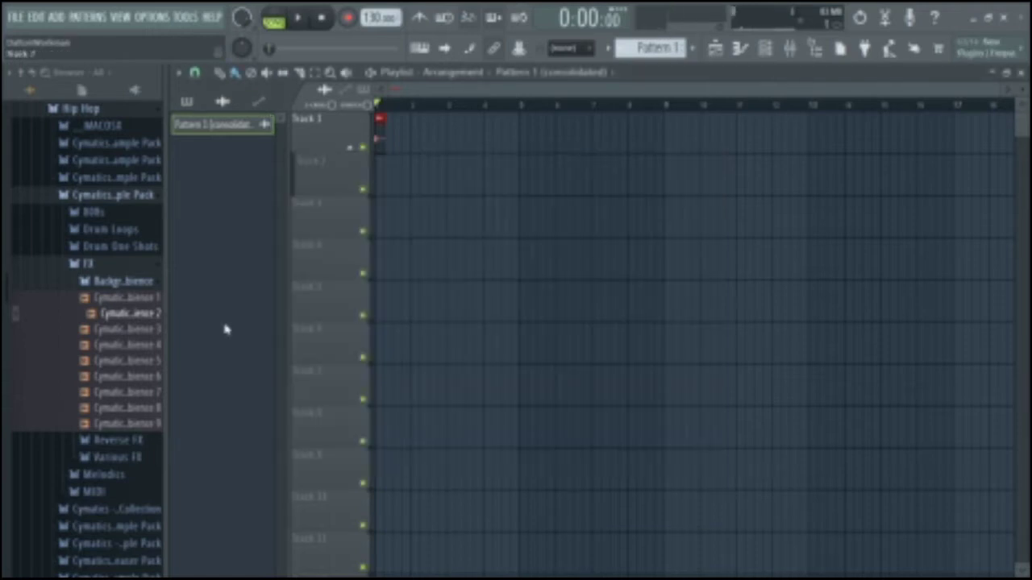
{"action": "right_click", "coordinate": [378, 129]}
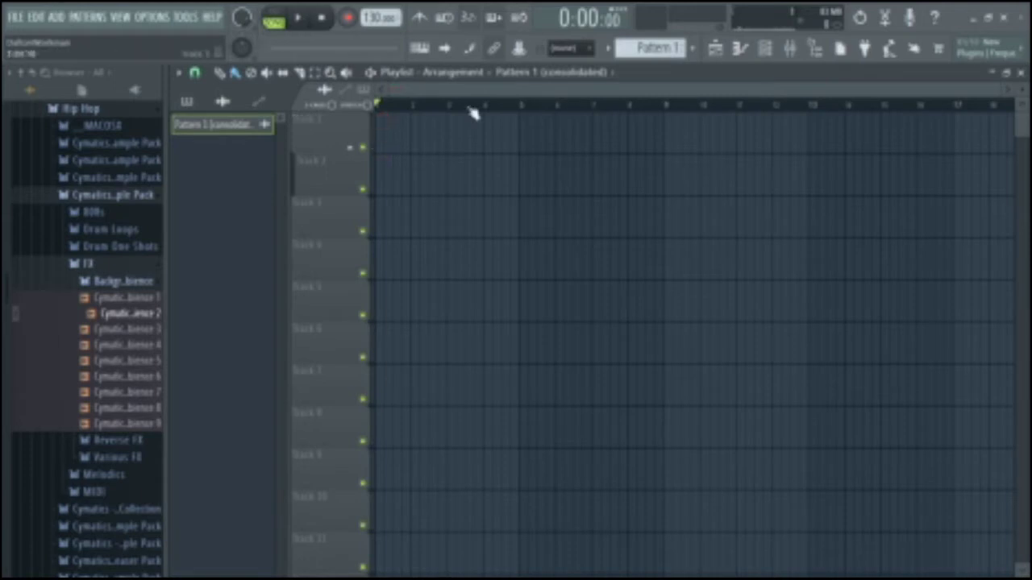
Record a short take into Pattern 1 from bar 1 of the playlist and open the new clip in the piano roll
{"action": "left_click", "coordinate": [766, 54]}
{"action": "left_click", "coordinate": [286, 237]}
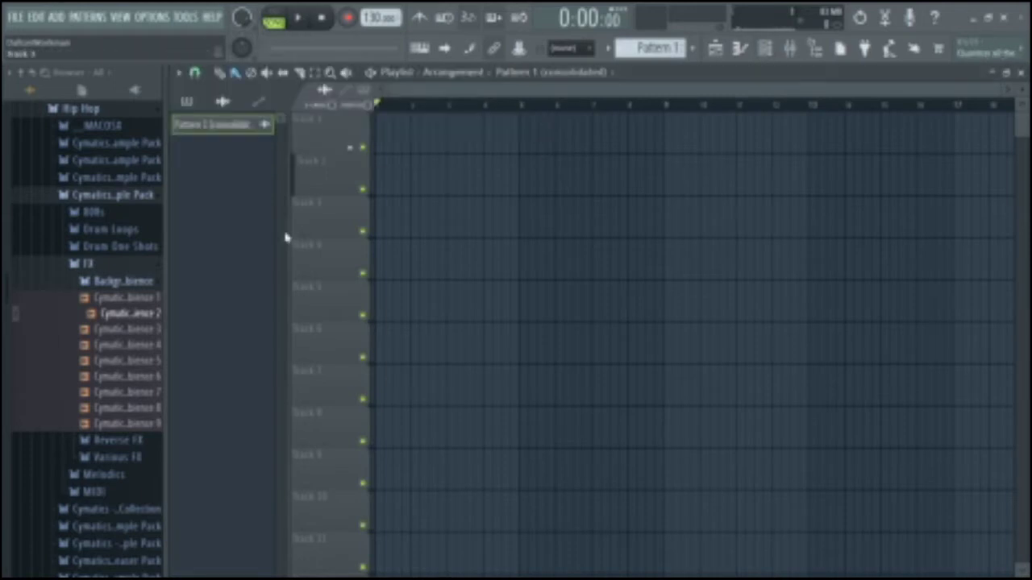
{"action": "key", "text": "space"}
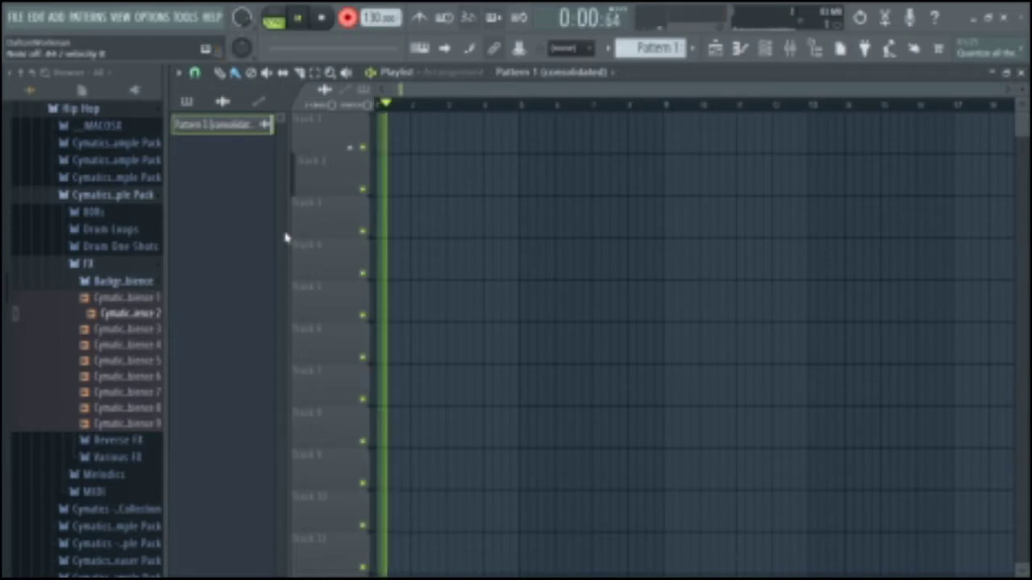
{"action": "key", "text": "space"}
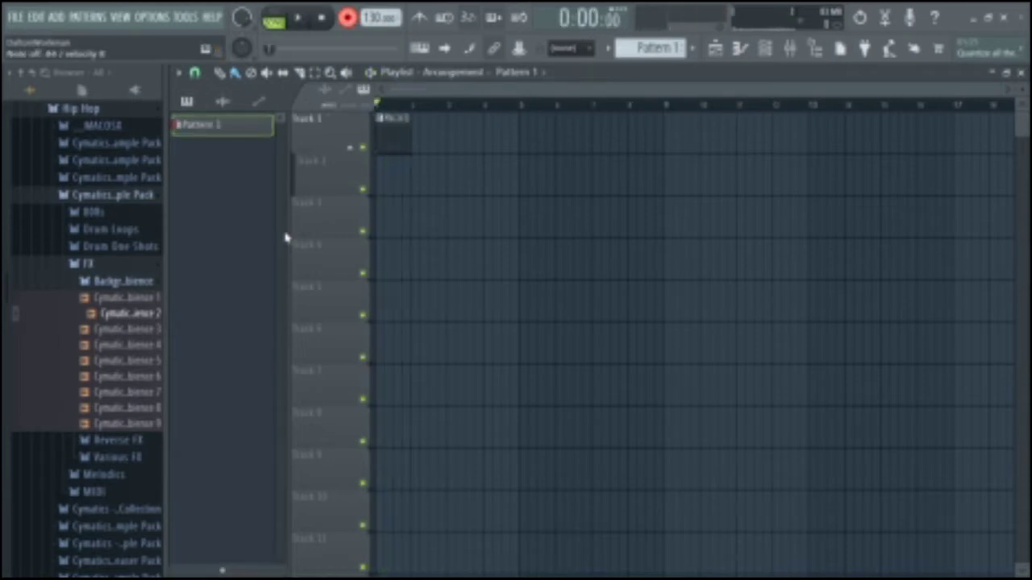
{"action": "double_click", "coordinate": [392, 150]}
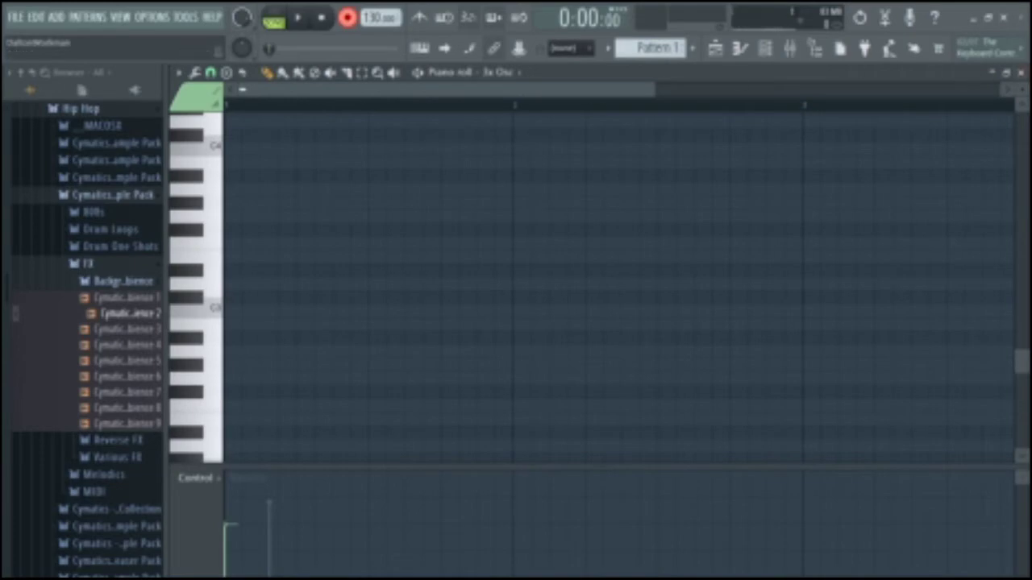
Close the piano roll and clear the recorded notes from the 3x Osc channel in the channel rack
{"action": "left_click", "coordinate": [1020, 72]}
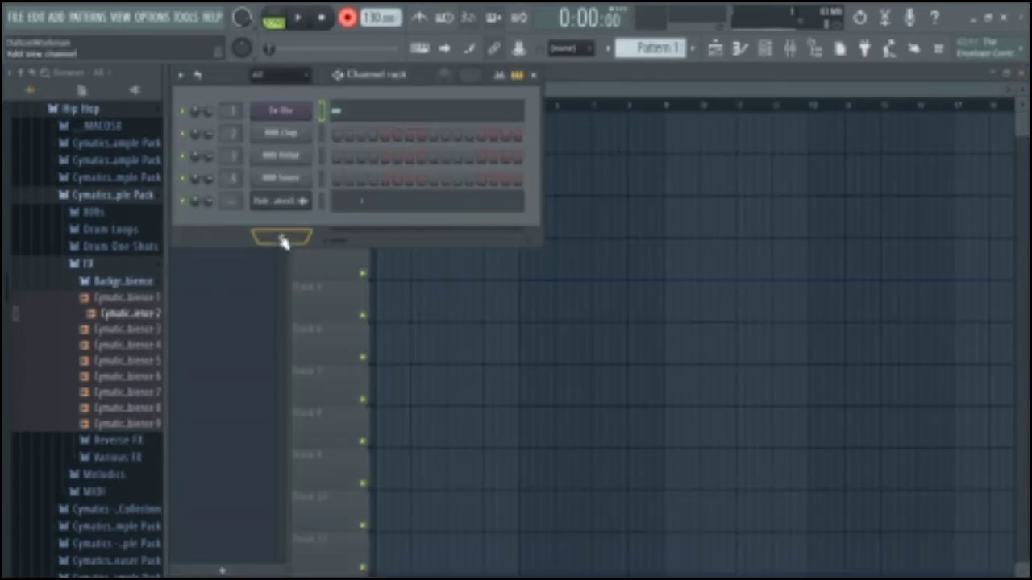
{"action": "right_click", "coordinate": [277, 108]}
{"action": "left_click", "coordinate": [592, 123]}
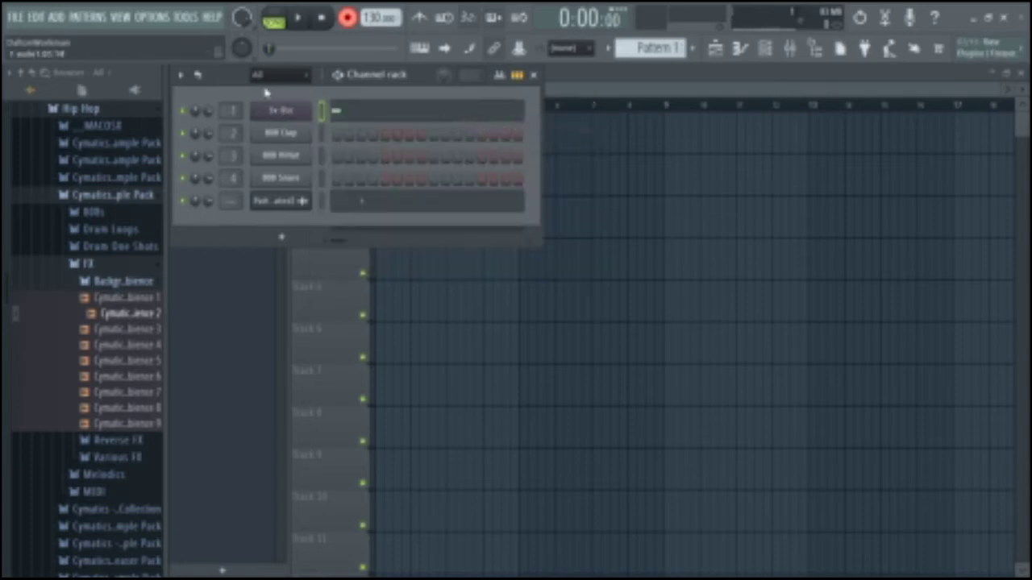
{"action": "right_click", "coordinate": [273, 109]}
{"action": "left_click", "coordinate": [523, 108]}
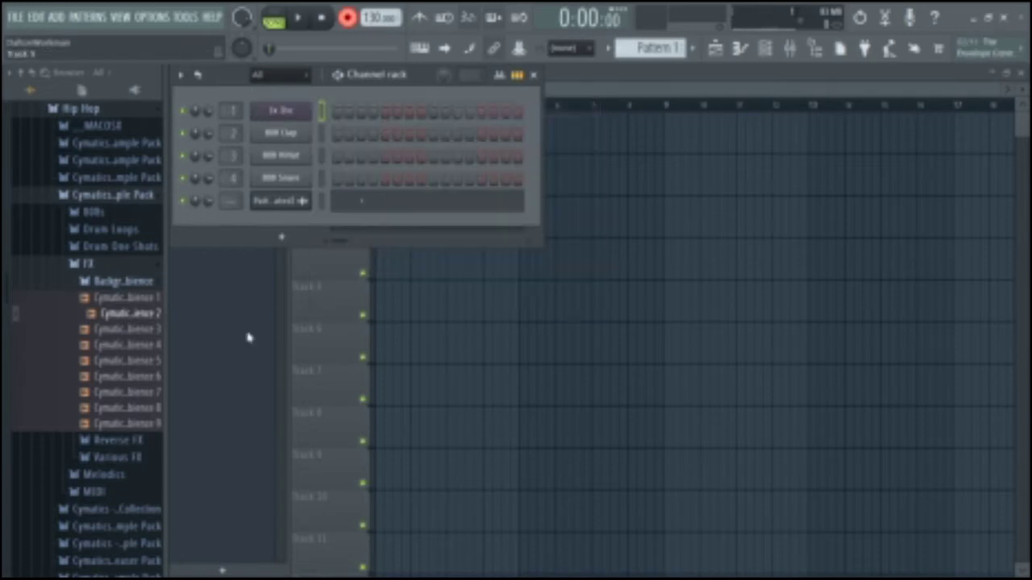
Place a Pattern 1 clip on Track 1, consolidate it to audio, and open the new audio clip's sample settings
{"action": "left_click", "coordinate": [395, 147]}
{"action": "key", "text": "ctrl+alt+c"}
{"action": "key", "text": "Return"}
{"action": "right_click", "coordinate": [405, 179]}
{"action": "double_click", "coordinate": [395, 151]}
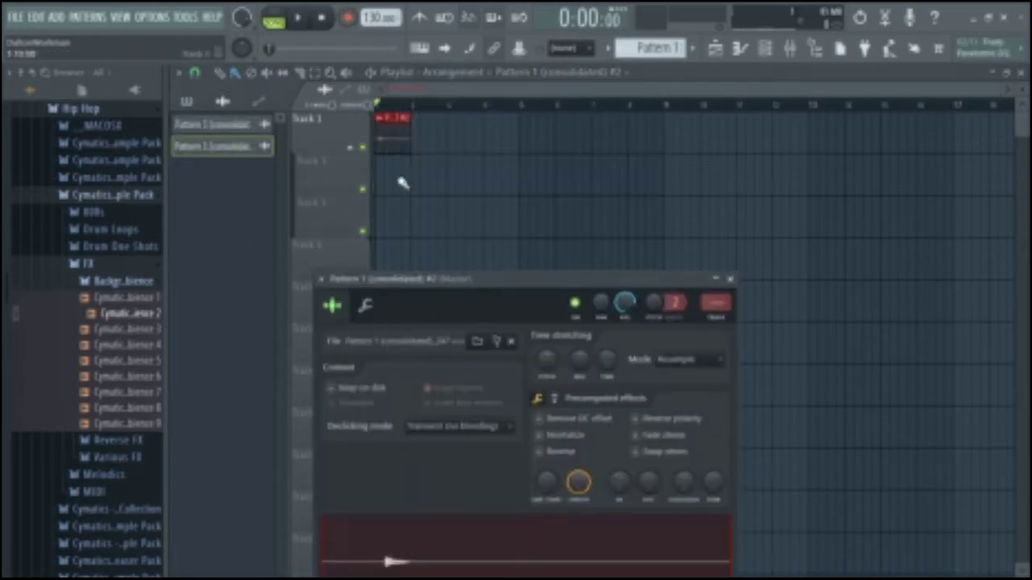
Raise the sample's start offset to trim the silence before the sound, and try normalizing the sample
{"action": "left_click_drag", "start_coordinate": [555, 483], "coordinate": [554, 480]}
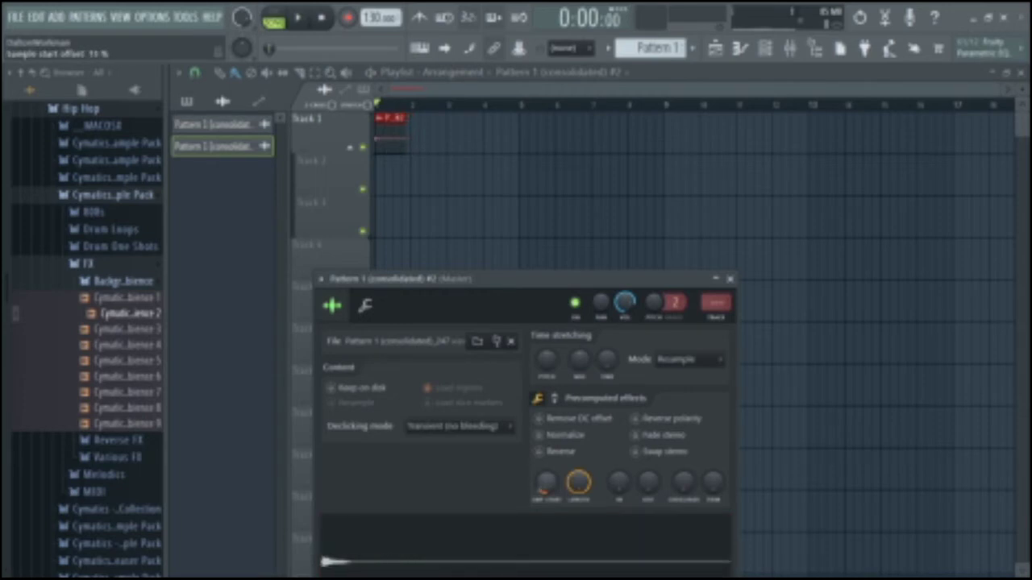
{"action": "left_click", "coordinate": [560, 436]}
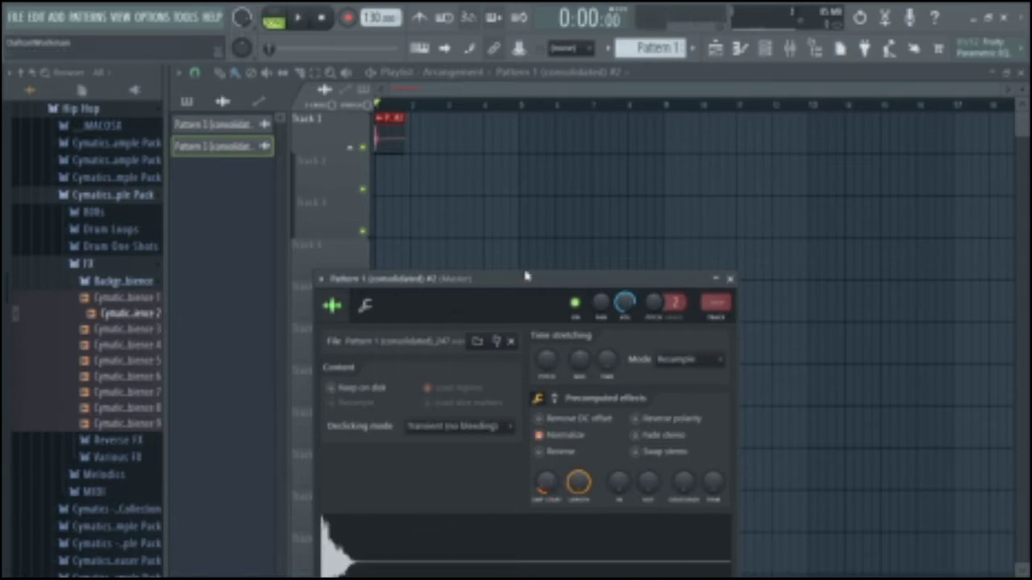
{"action": "left_click_drag", "start_coordinate": [527, 290], "coordinate": [532, 192]}
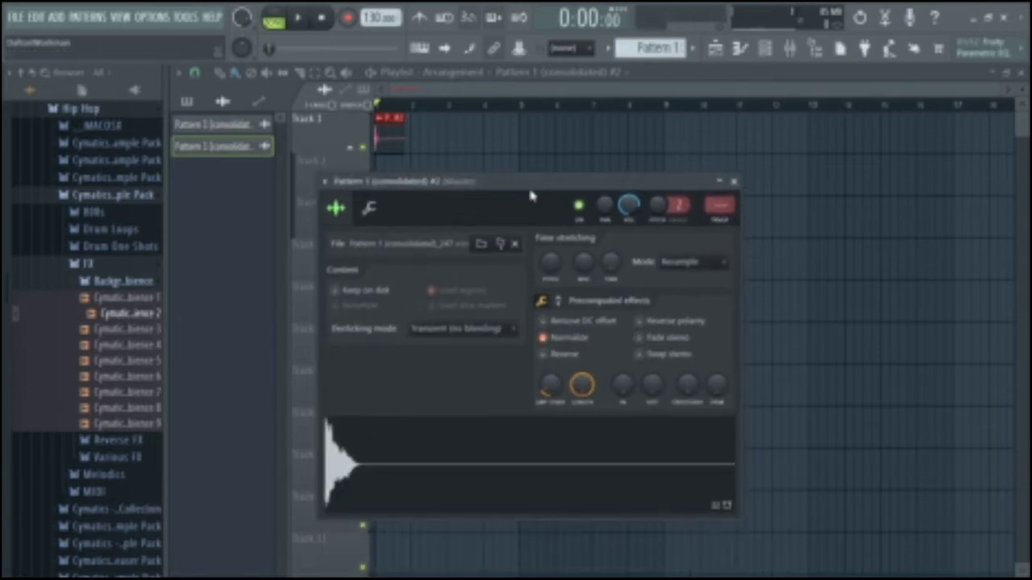
{"action": "left_click", "coordinate": [562, 342]}
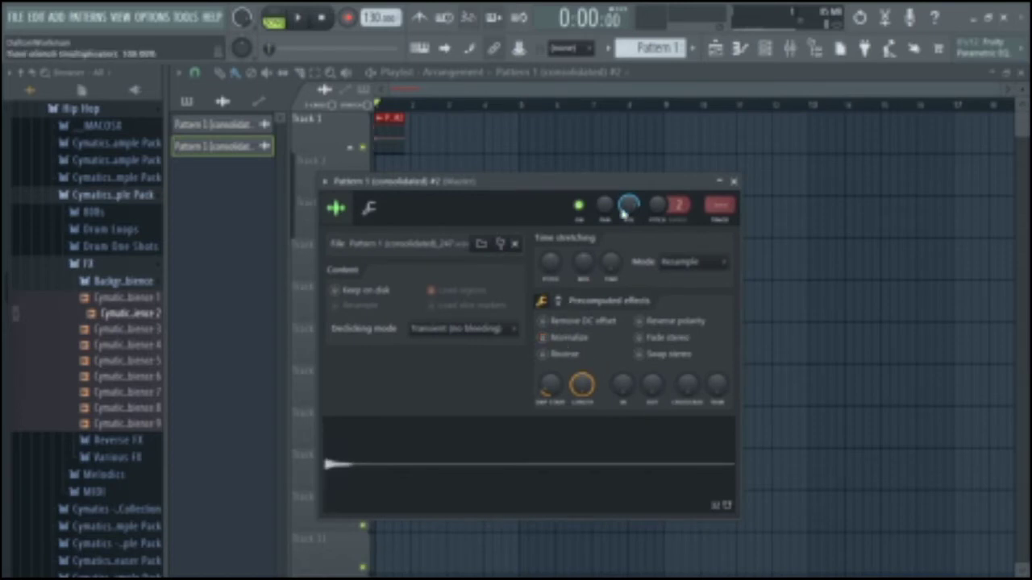
Boost the sample in the precomputed effects and audition a higher filter resonance before resetting the resonance to 0%
{"action": "left_click", "coordinate": [557, 302]}
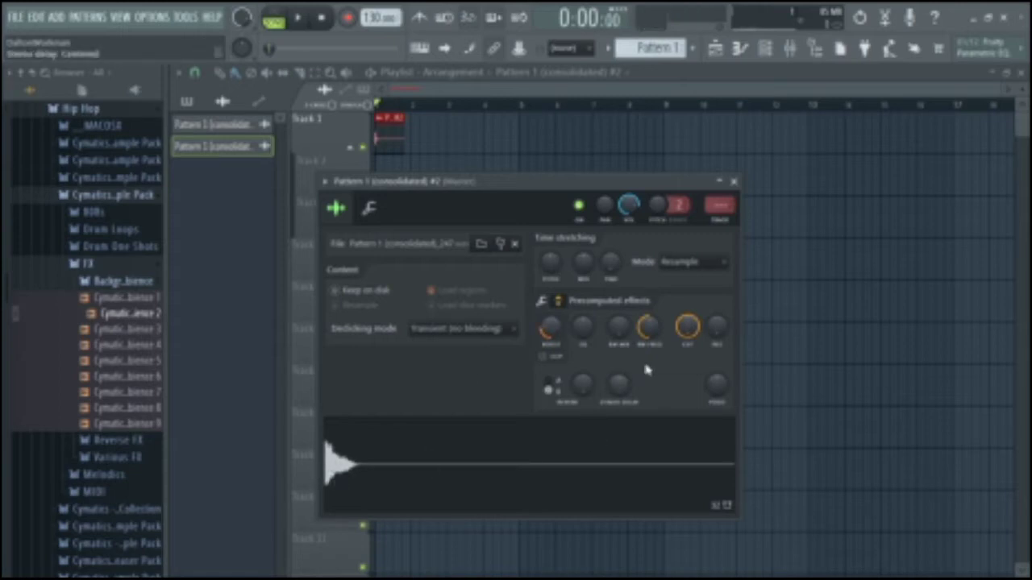
{"action": "left_click_drag", "start_coordinate": [717, 335], "coordinate": [716, 321]}
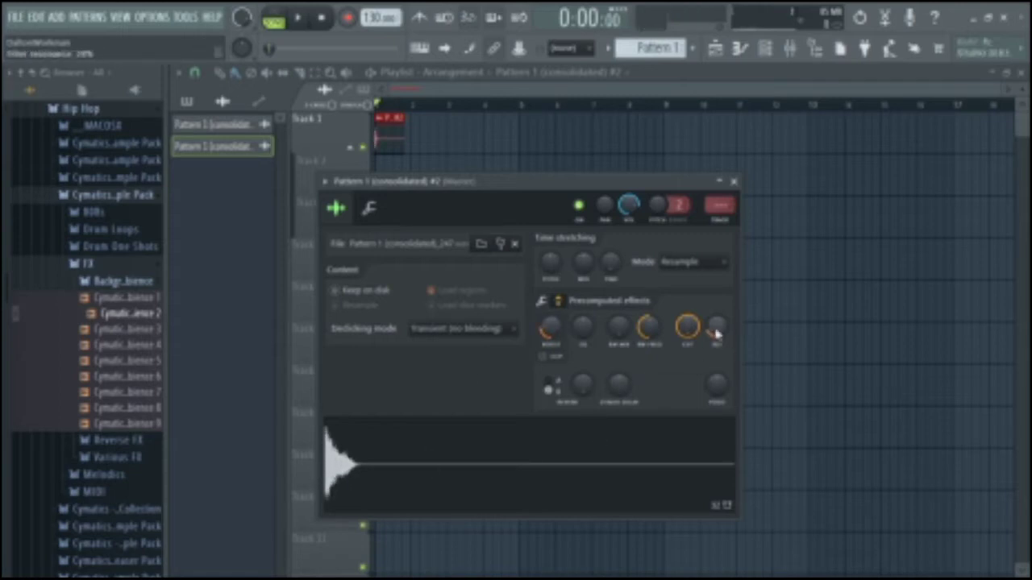
{"action": "left_click", "coordinate": [346, 464]}
{"action": "left_click_drag", "start_coordinate": [717, 334], "coordinate": [717, 345]}
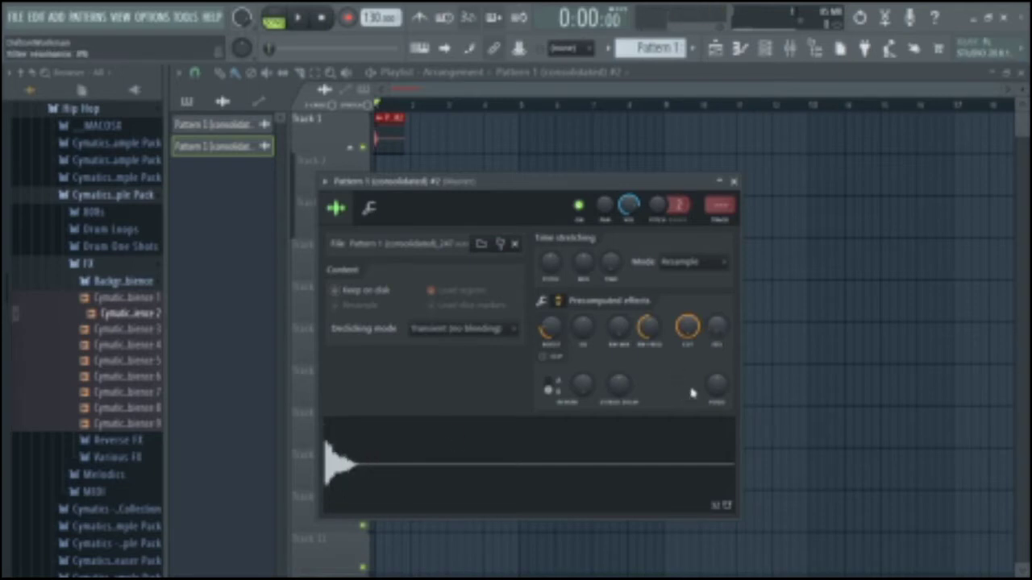
Try the pogo effect on the sample, reset it, and offset the stereo delay slightly while auditioning
{"action": "left_click_drag", "start_coordinate": [717, 384], "coordinate": [717, 391]}
{"action": "left_click", "coordinate": [407, 474]}
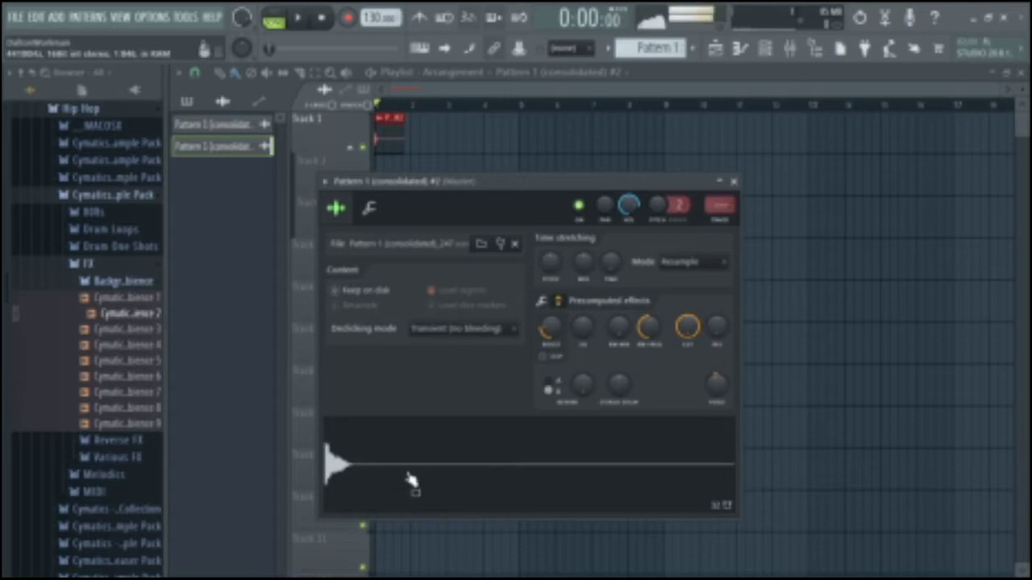
{"action": "left_click", "coordinate": [407, 474]}
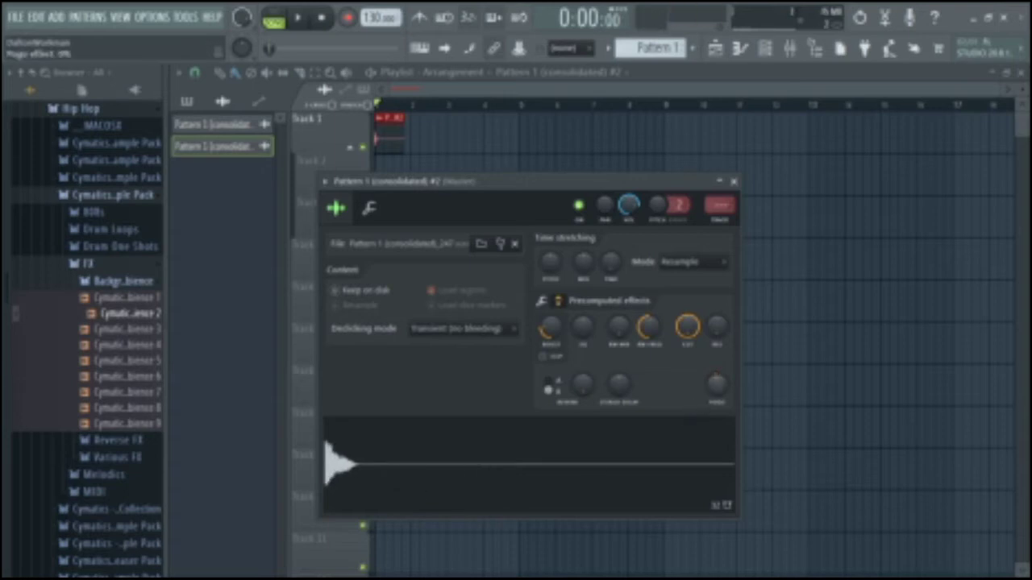
{"action": "left_click", "coordinate": [411, 473]}
{"action": "left_click", "coordinate": [376, 472]}
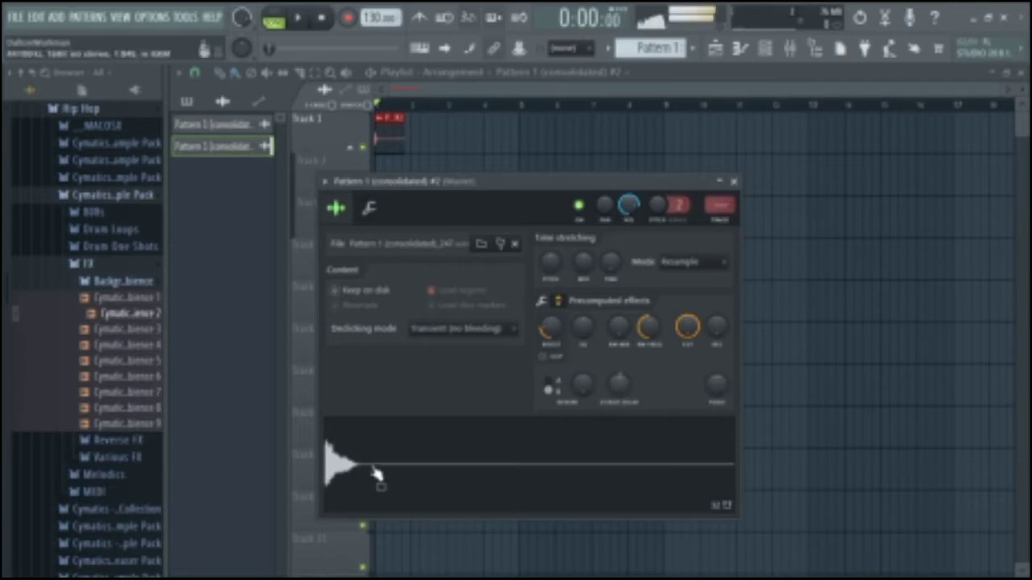
{"action": "left_click", "coordinate": [376, 472]}
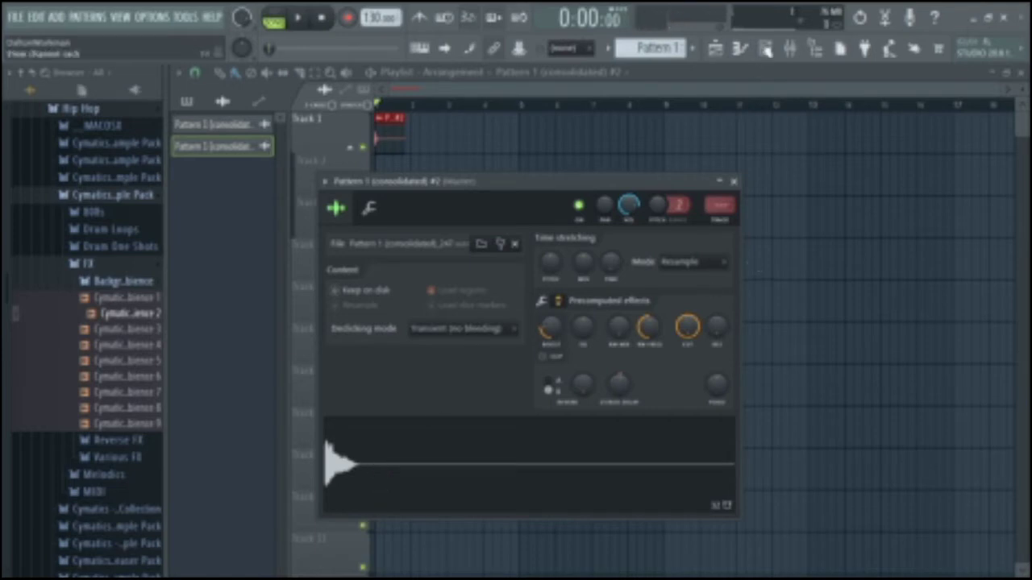
Route the sample to mixer insert 1, load Fruity parametric EQ 2 in its first effect slot, and return to the sample settings
{"action": "left_click", "coordinate": [794, 55]}
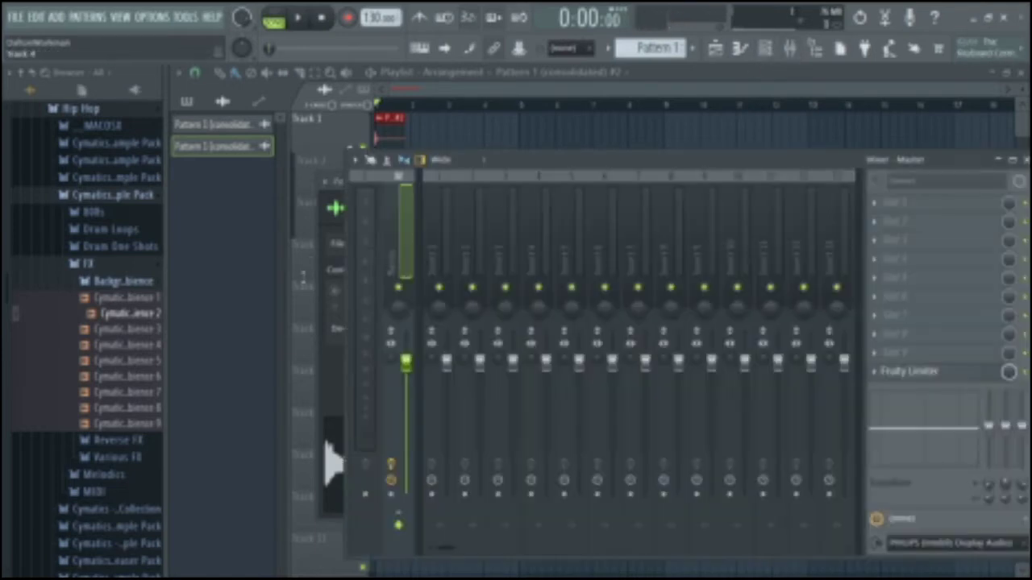
{"action": "left_click", "coordinate": [436, 262]}
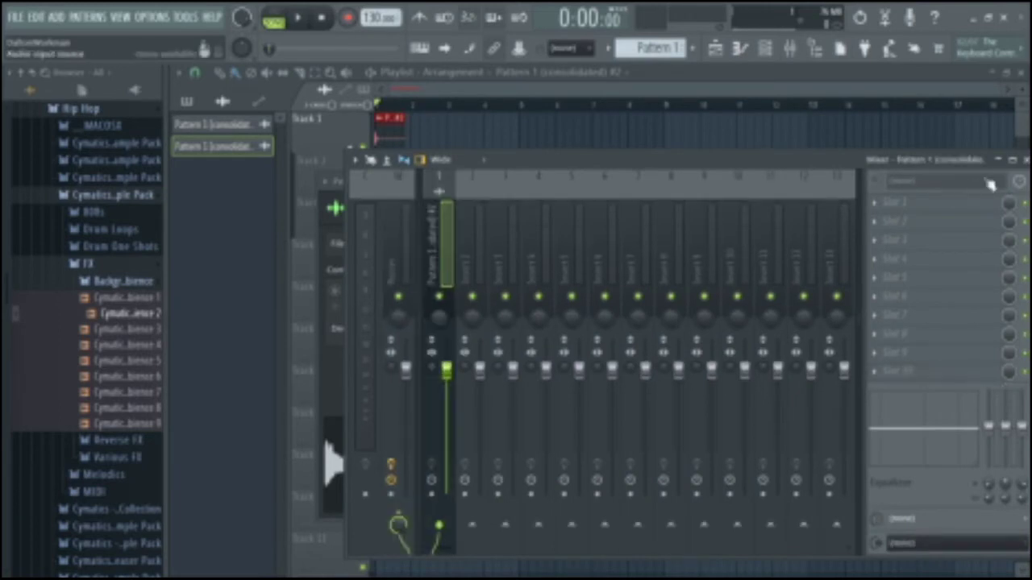
{"action": "left_click", "coordinate": [877, 203]}
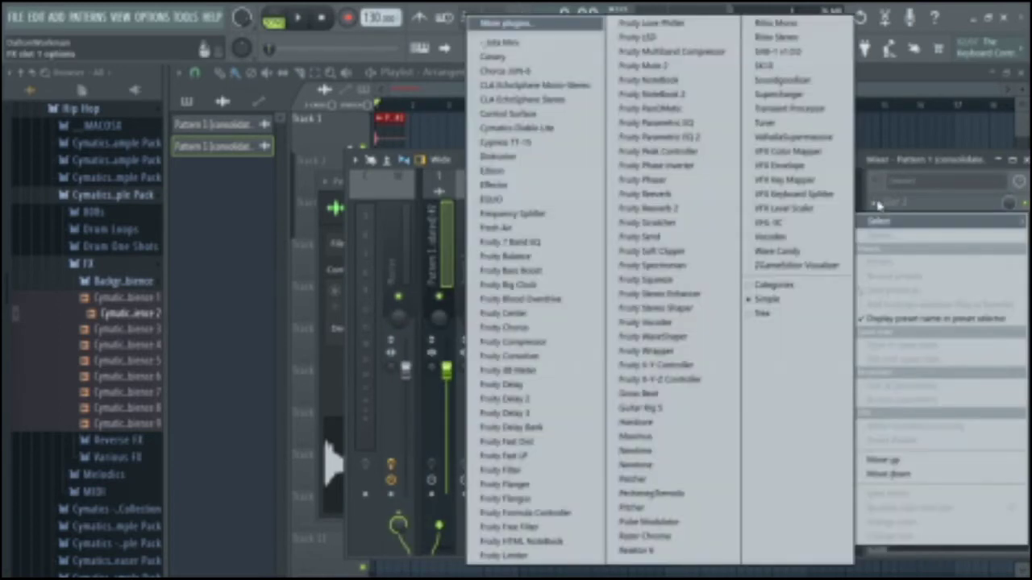
{"action": "left_click", "coordinate": [688, 140]}
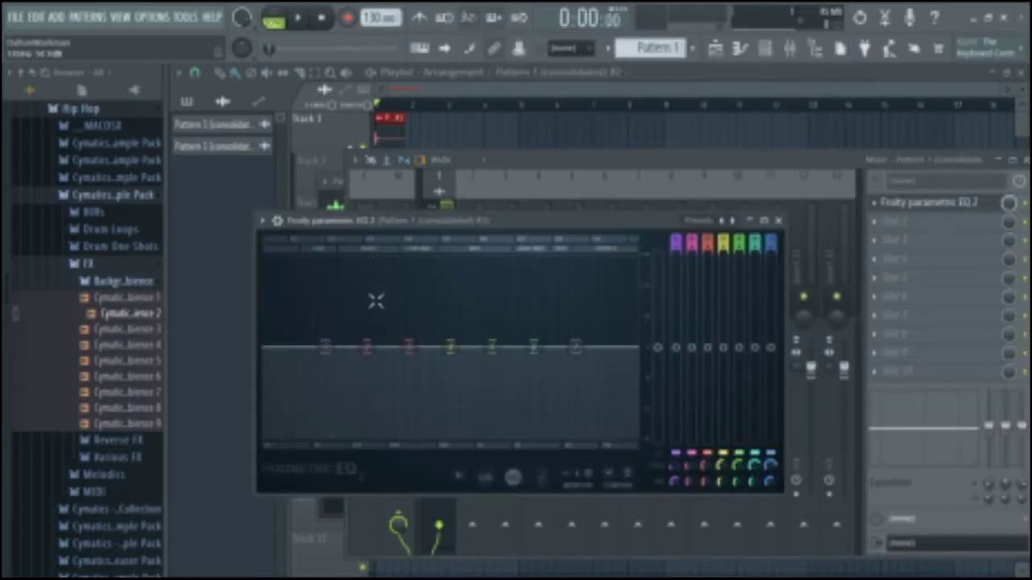
{"action": "double_click", "coordinate": [386, 134]}
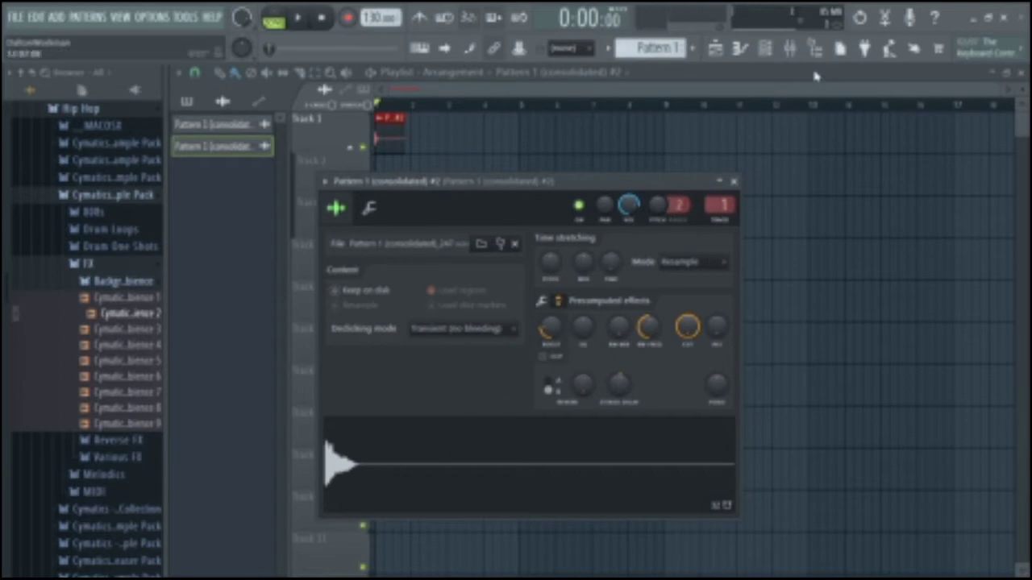
Reopen the EQ from the mixer, arrange its window beside the sample settings, and audition the sample
{"action": "left_click", "coordinate": [792, 50]}
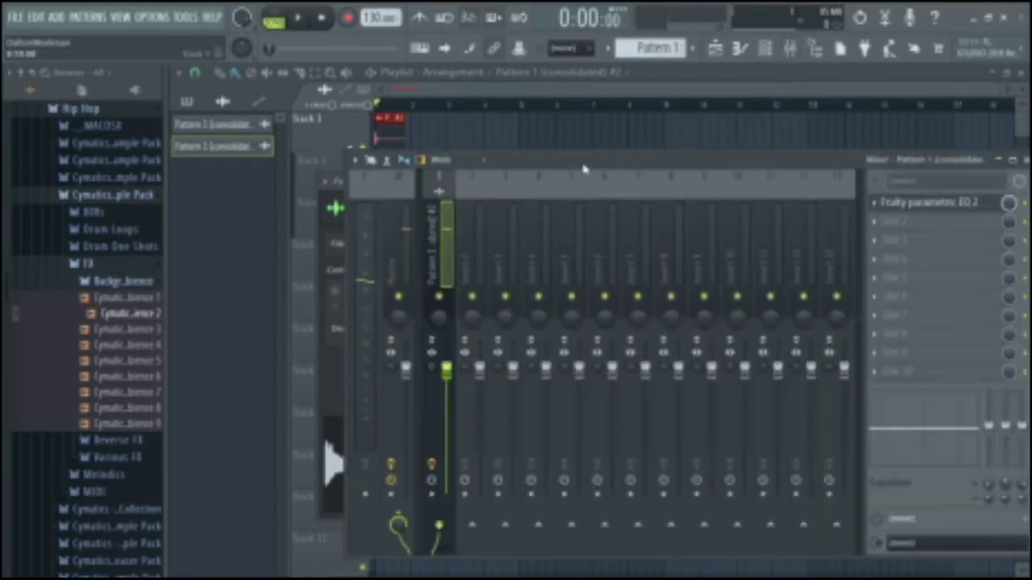
{"action": "left_click_drag", "start_coordinate": [585, 170], "coordinate": [670, 154]}
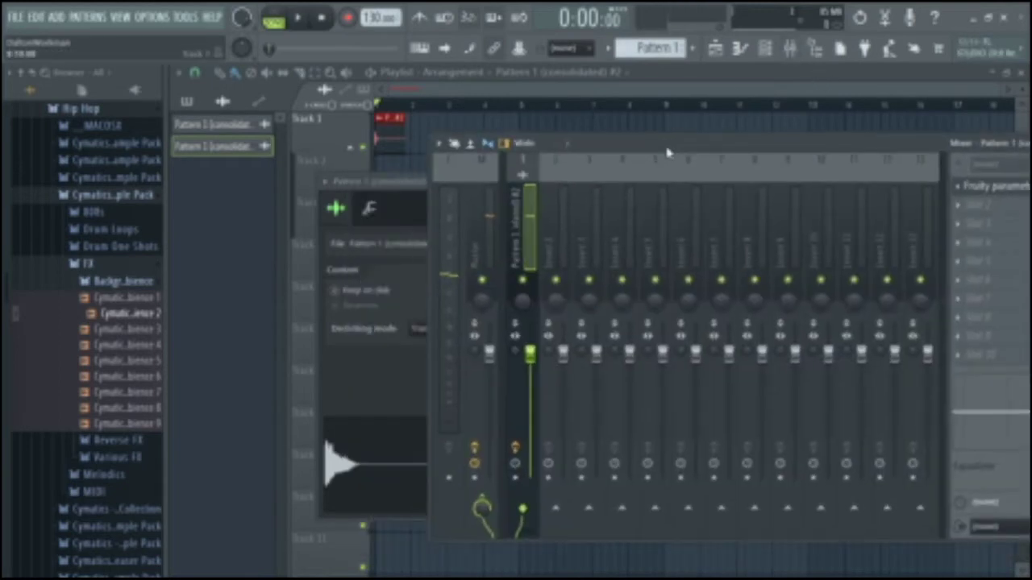
{"action": "left_click", "coordinate": [998, 191]}
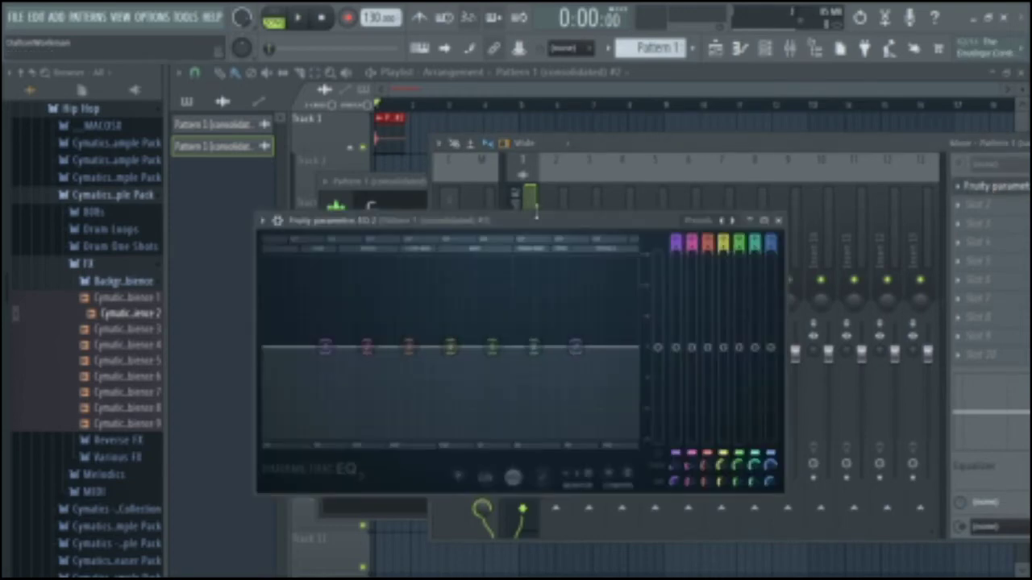
{"action": "left_click_drag", "start_coordinate": [528, 225], "coordinate": [677, 197]}
{"action": "left_click", "coordinate": [344, 460]}
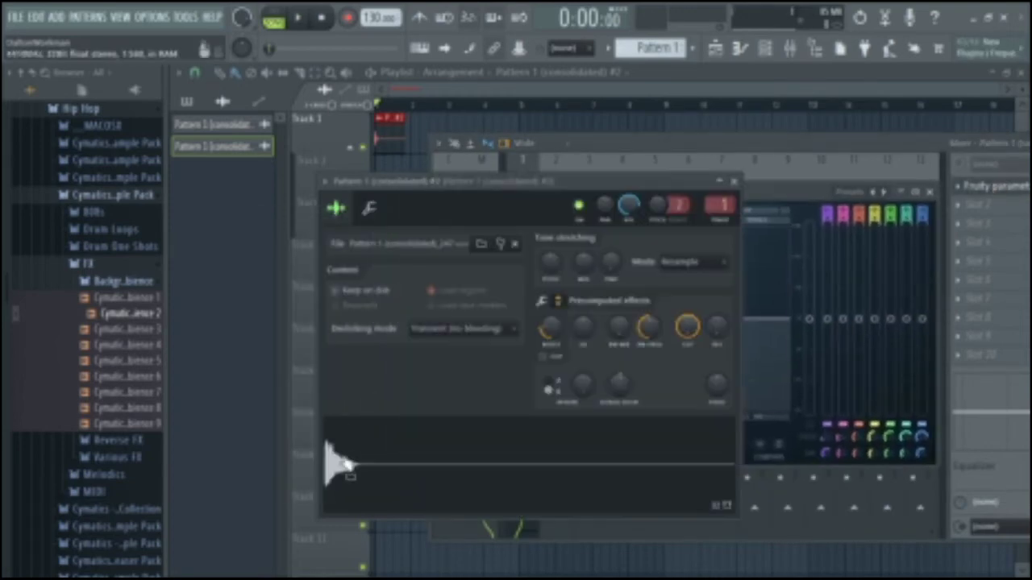
Raise EQ bands 4 and 5 moderately to boost the mids, auditioning the sample after each change
{"action": "left_click", "coordinate": [795, 196]}
{"action": "left_click_drag", "start_coordinate": [611, 321], "coordinate": [609, 310]}
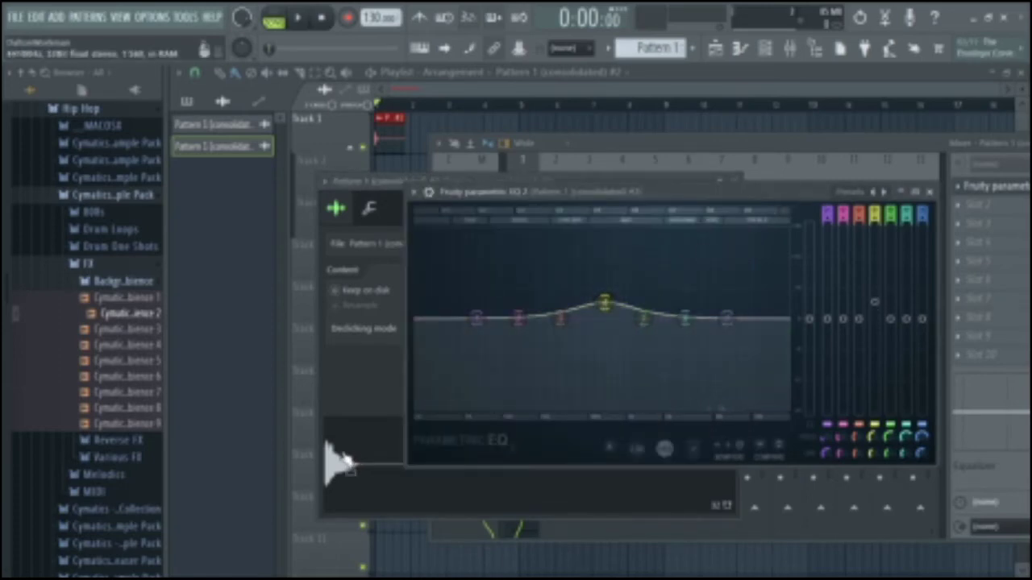
{"action": "left_click", "coordinate": [344, 461]}
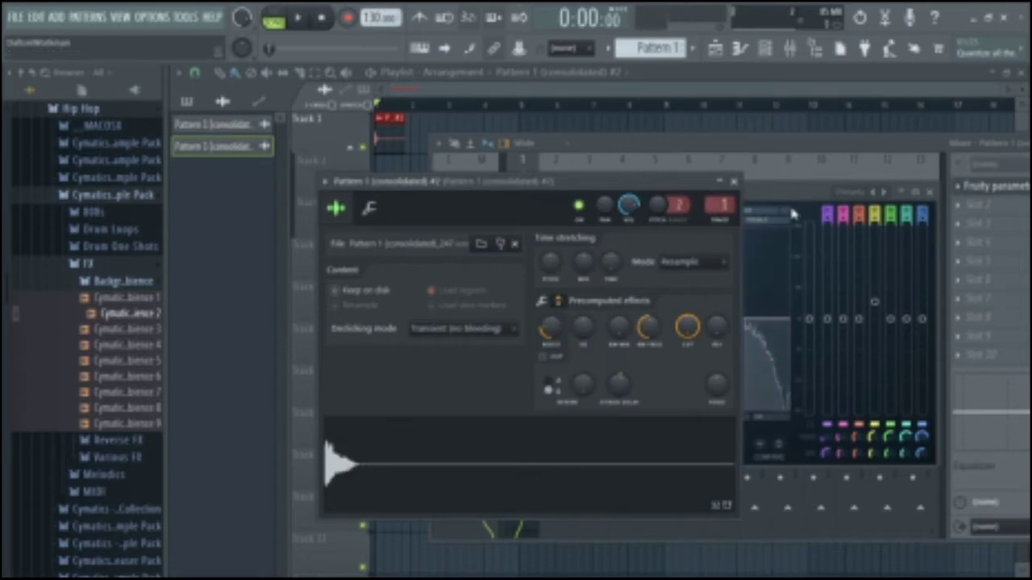
{"action": "left_click", "coordinate": [793, 202]}
{"action": "left_click_drag", "start_coordinate": [645, 321], "coordinate": [645, 295]}
{"action": "left_click", "coordinate": [343, 464]}
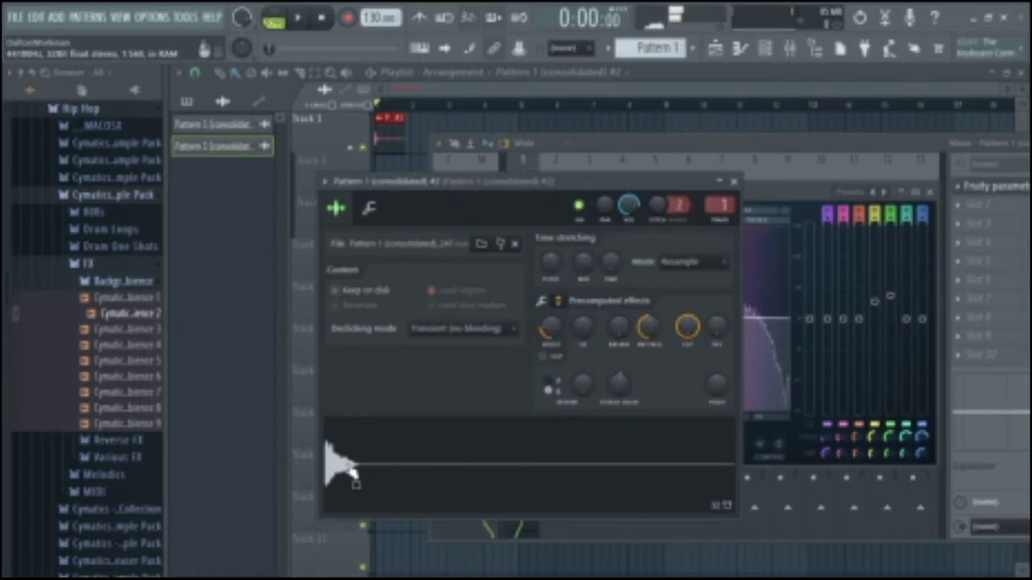
Cut the low end by pulling EQ band 1 down to the lowest frequencies, and audition the sample
{"action": "left_click", "coordinate": [840, 195]}
{"action": "left_click", "coordinate": [795, 202]}
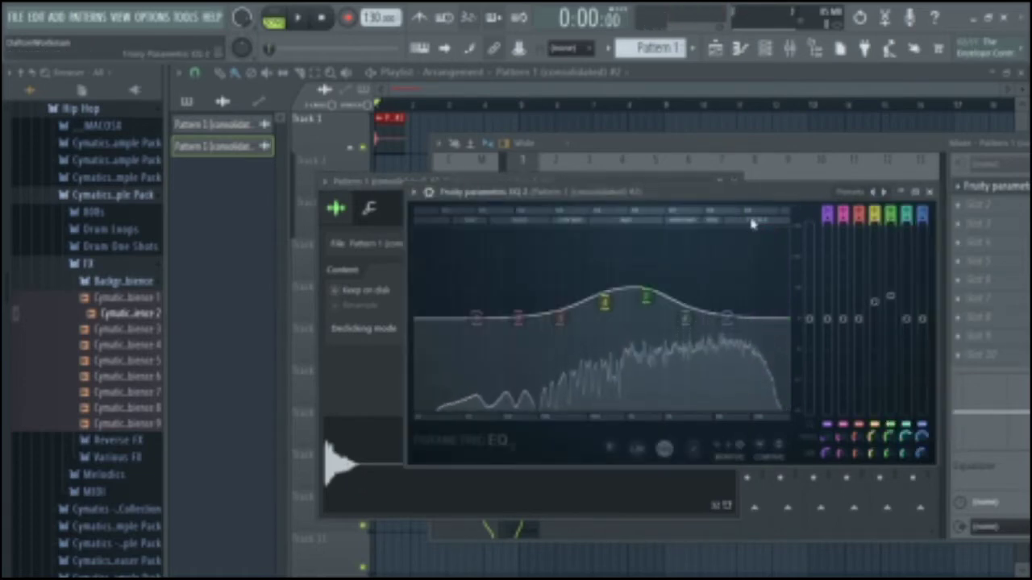
{"action": "left_click_drag", "start_coordinate": [478, 317], "coordinate": [429, 403]}
{"action": "left_click", "coordinate": [341, 460]}
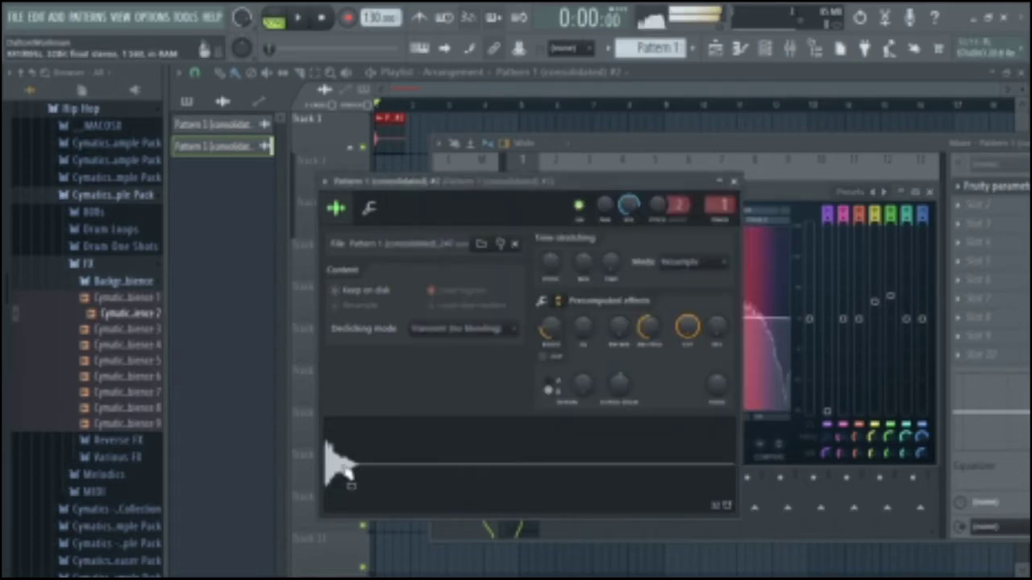
Boost the highs with the EQ's band 7 high shelf, easing the gain back slightly between auditions of the sample
{"action": "left_click", "coordinate": [771, 196]}
{"action": "left_click_drag", "start_coordinate": [730, 329], "coordinate": [740, 294]}
{"action": "left_click", "coordinate": [405, 489]}
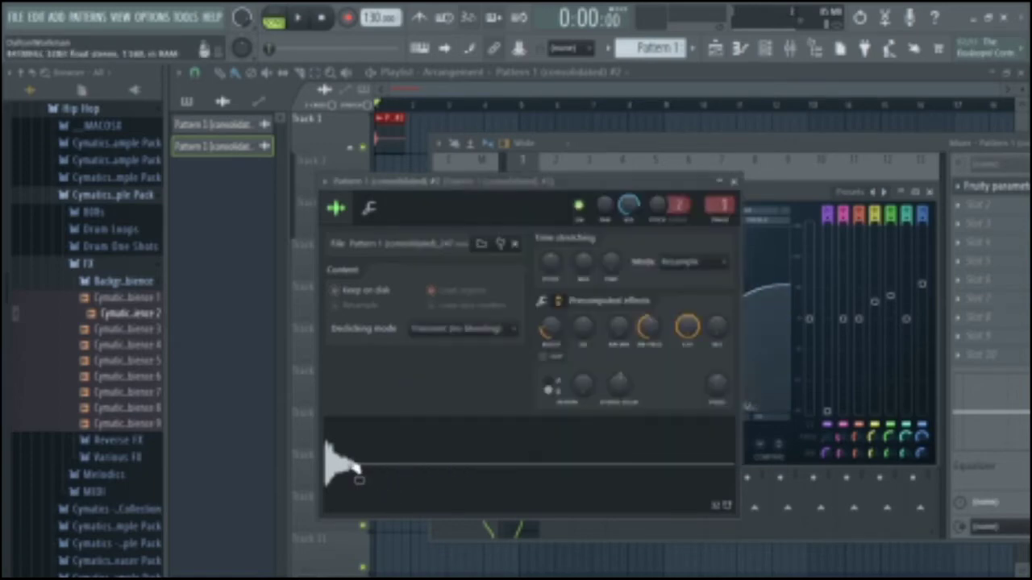
{"action": "left_click", "coordinate": [792, 210]}
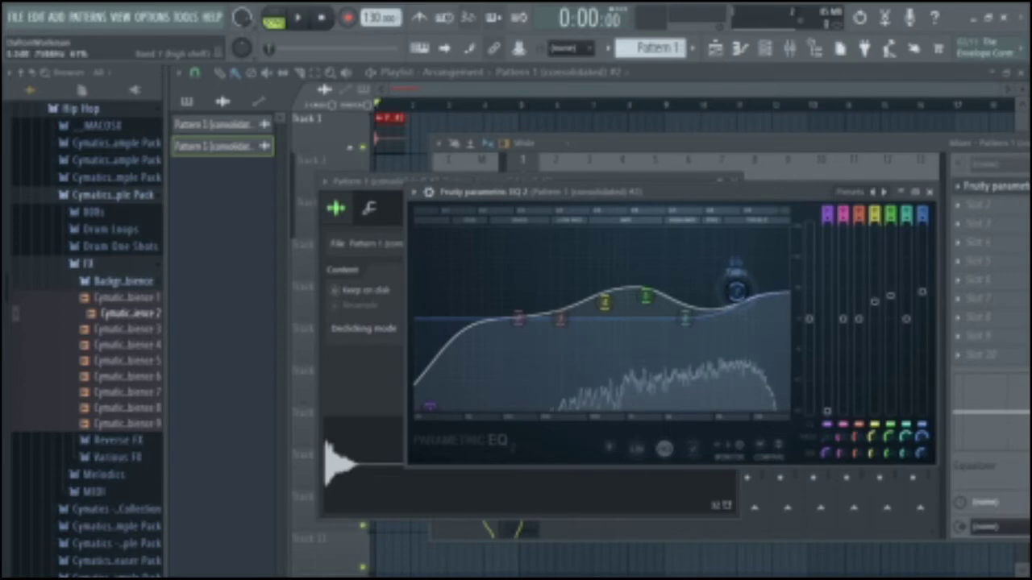
{"action": "left_click", "coordinate": [345, 466]}
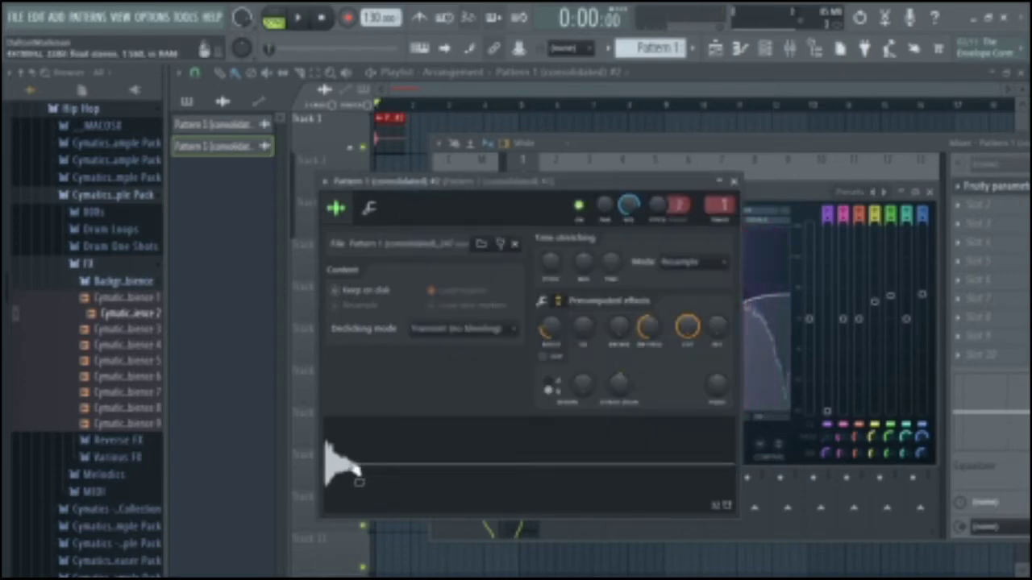
{"action": "left_click", "coordinate": [753, 315]}
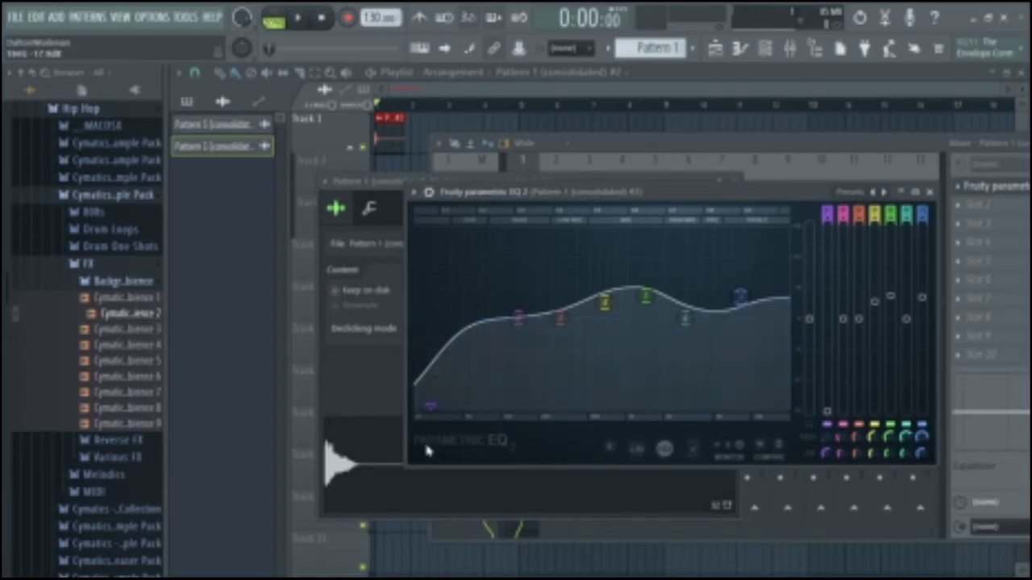
{"action": "left_click", "coordinate": [339, 463]}
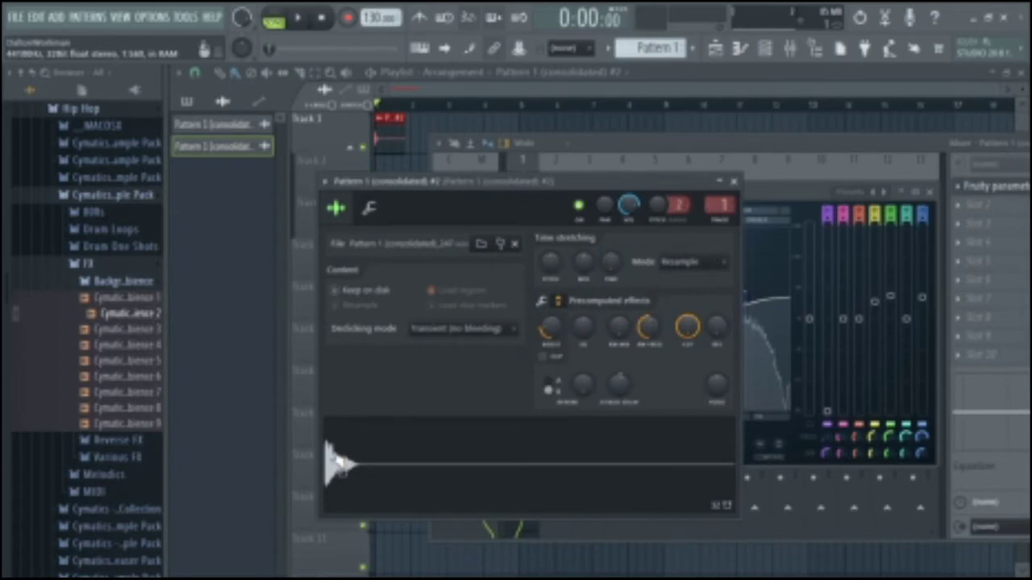
{"action": "left_click", "coordinate": [840, 232]}
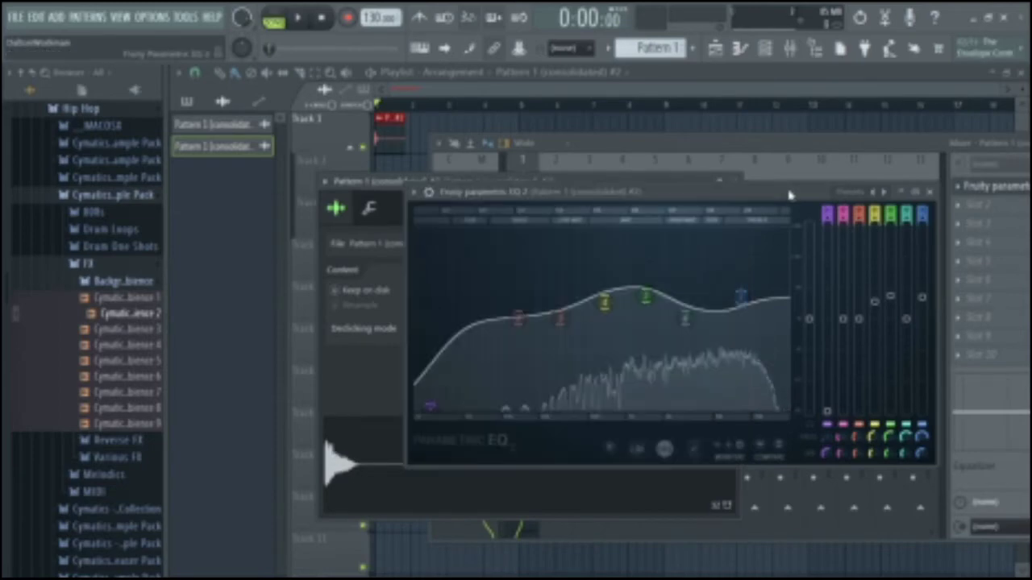
Raise EQ band 6 slightly and shift it toward the highs, auditioning the sample before and after, and close the open windows
{"action": "left_click", "coordinate": [345, 476]}
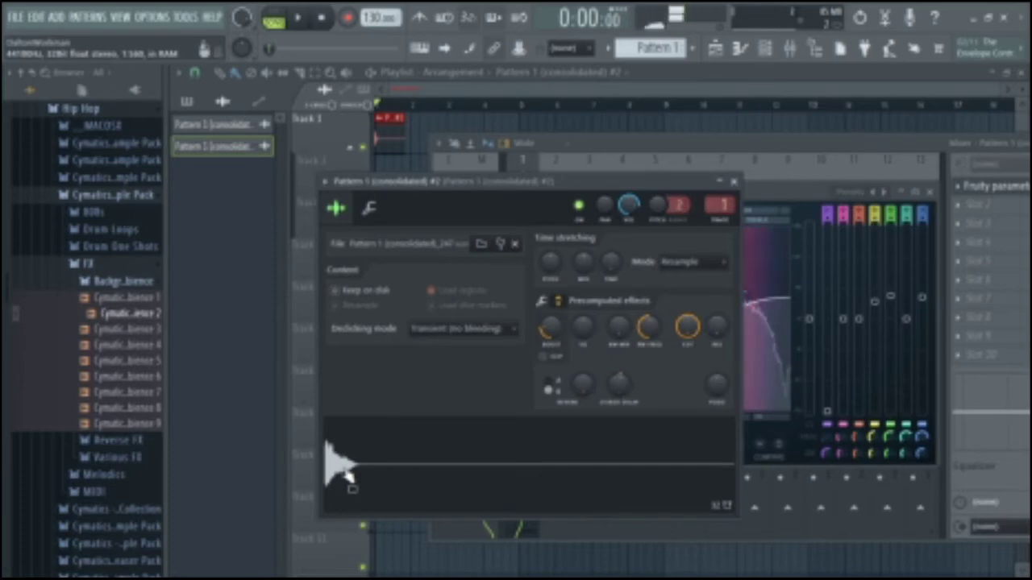
{"action": "left_click", "coordinate": [754, 335]}
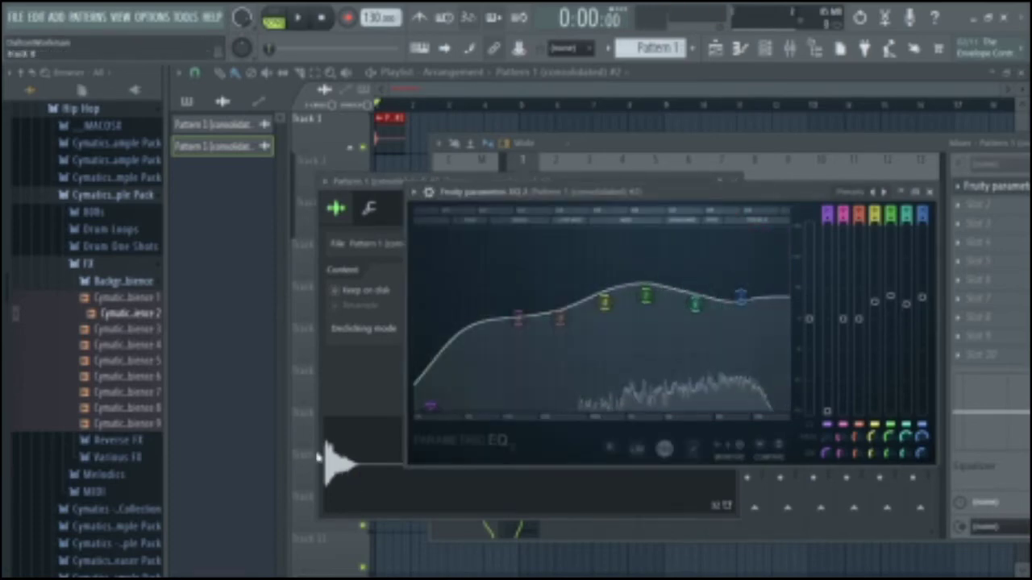
{"action": "left_click", "coordinate": [334, 477]}
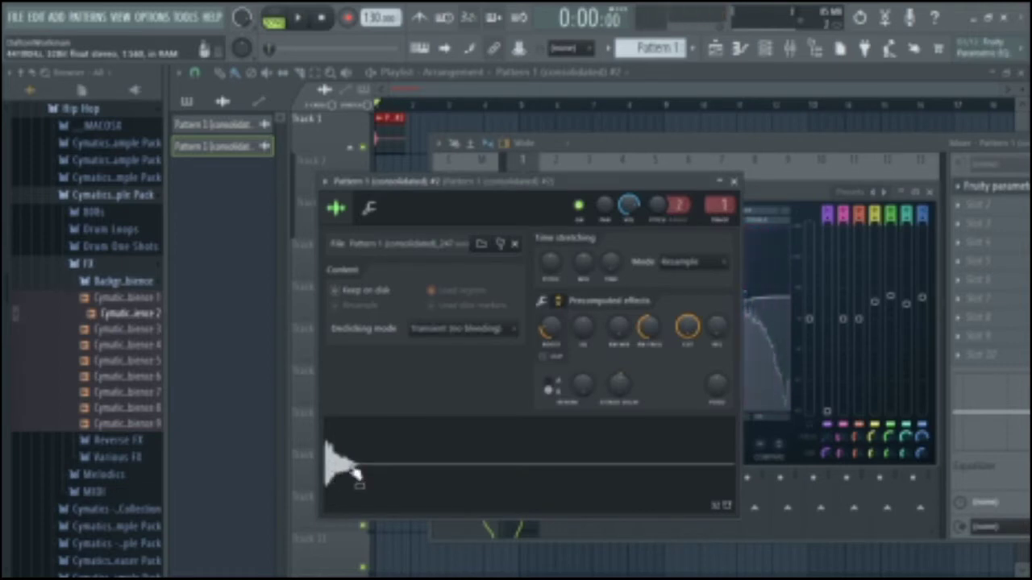
{"action": "left_click", "coordinate": [211, 367]}
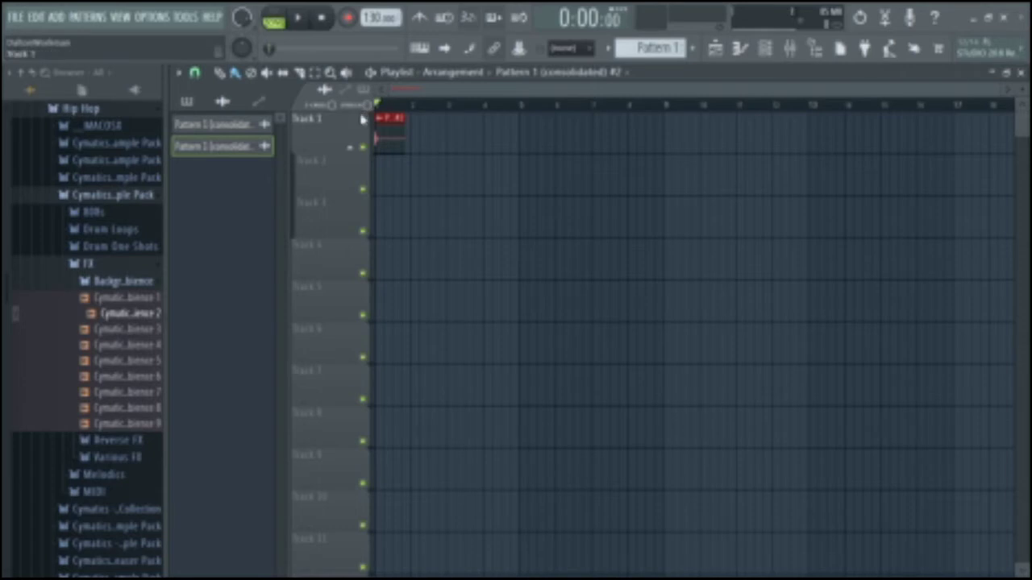
Make the audio clip on Track 1 unique as a sample, confirming that it is made unique anyway
{"action": "left_click", "coordinate": [397, 121]}
{"action": "left_click", "coordinate": [572, 145]}
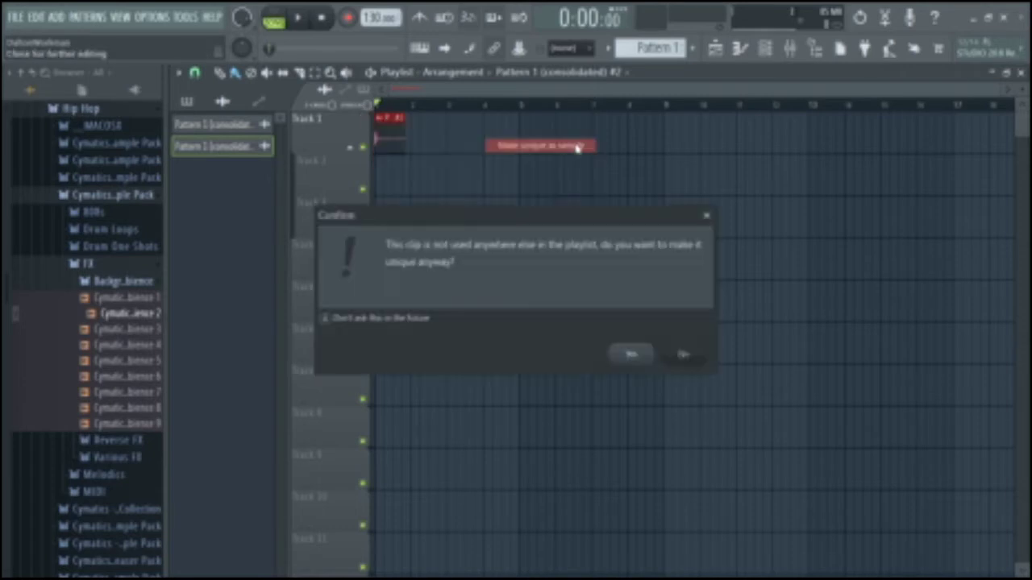
{"action": "left_click", "coordinate": [632, 356]}
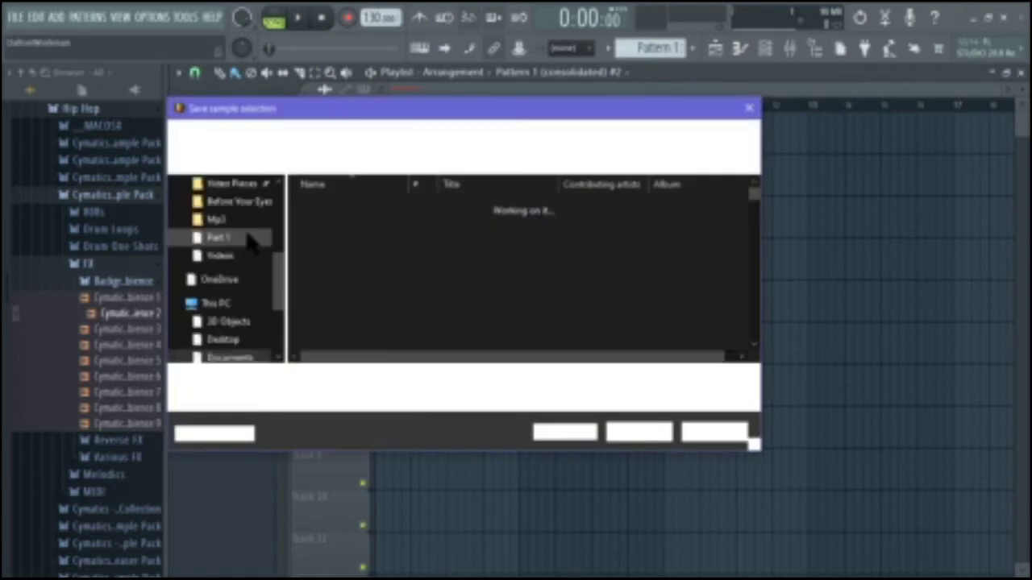
Choose the Before Your Eyes folder inside Sample packs on the Desktop as the save location
{"action": "scroll", "coordinate": [233, 225], "scroll_direction": "up", "scroll_amount": 3}
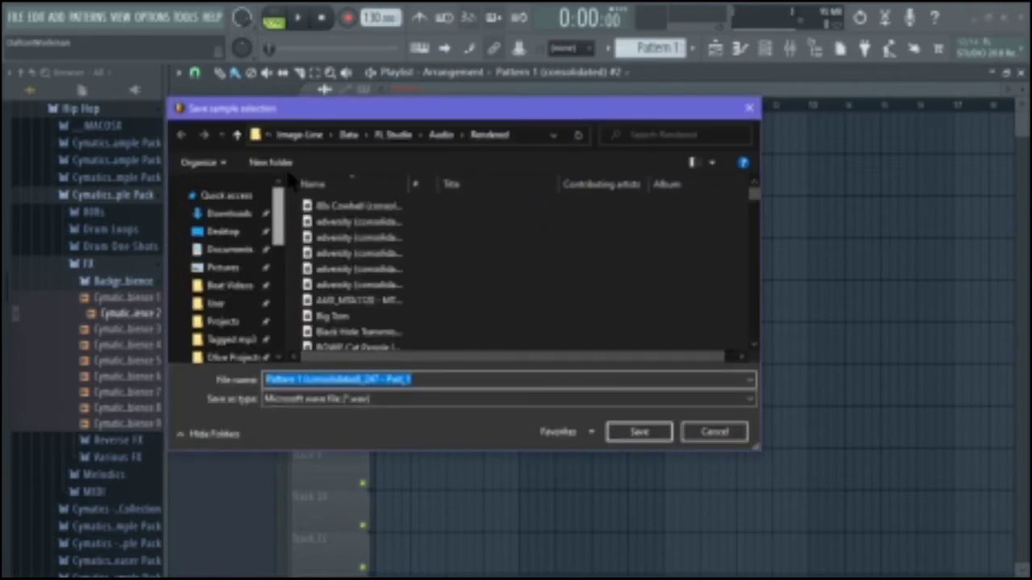
{"action": "left_click", "coordinate": [208, 232]}
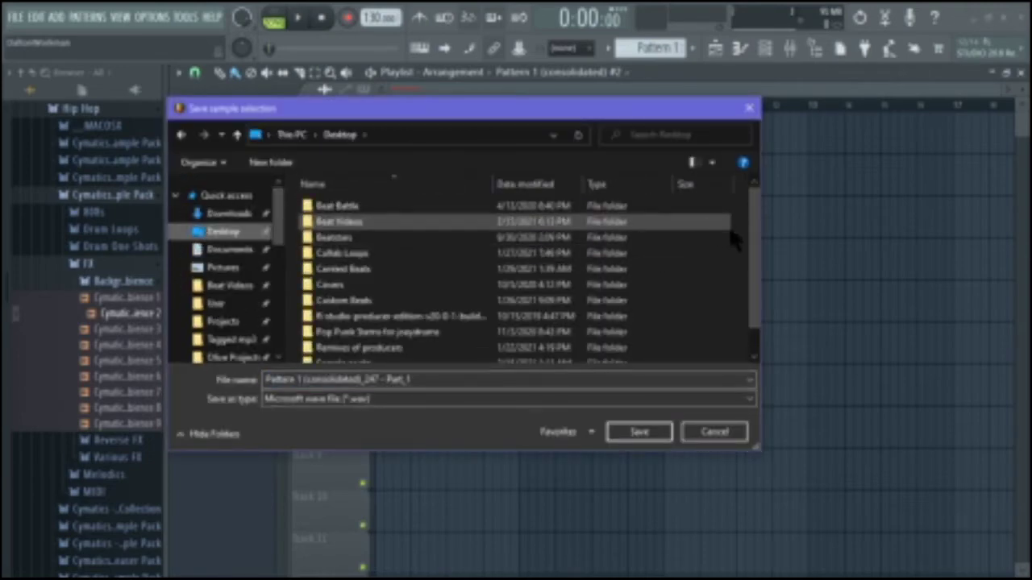
{"action": "left_click_drag", "start_coordinate": [752, 229], "coordinate": [604, 488]}
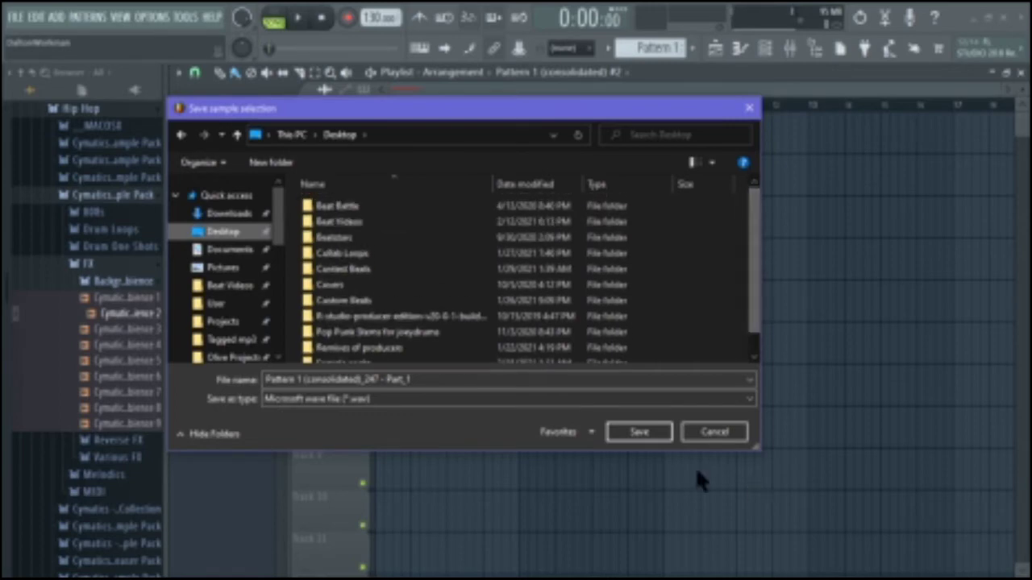
{"action": "left_click", "coordinate": [379, 351]}
{"action": "scroll", "coordinate": [379, 355], "scroll_direction": "down", "scroll_amount": 1}
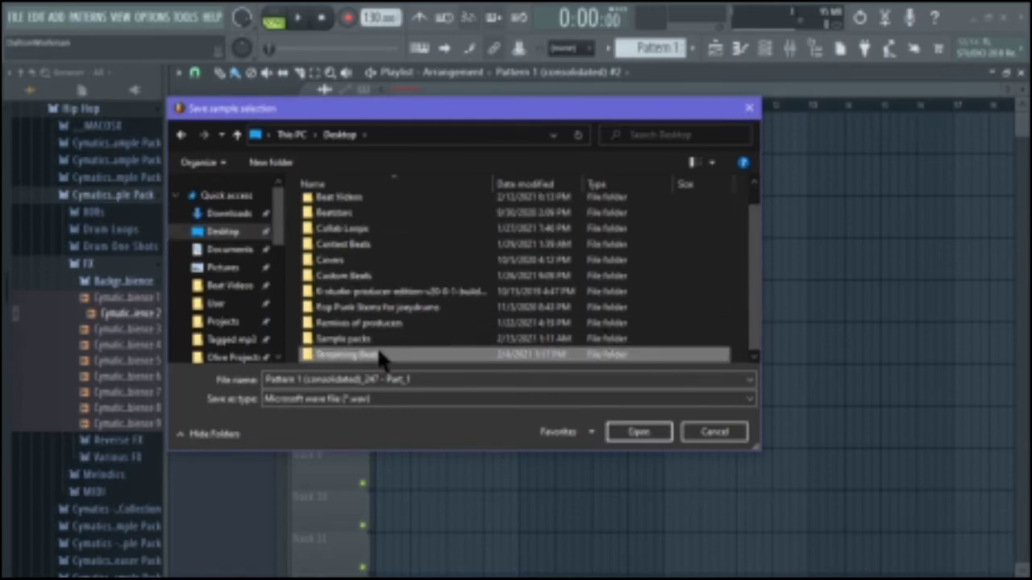
{"action": "double_click", "coordinate": [376, 342]}
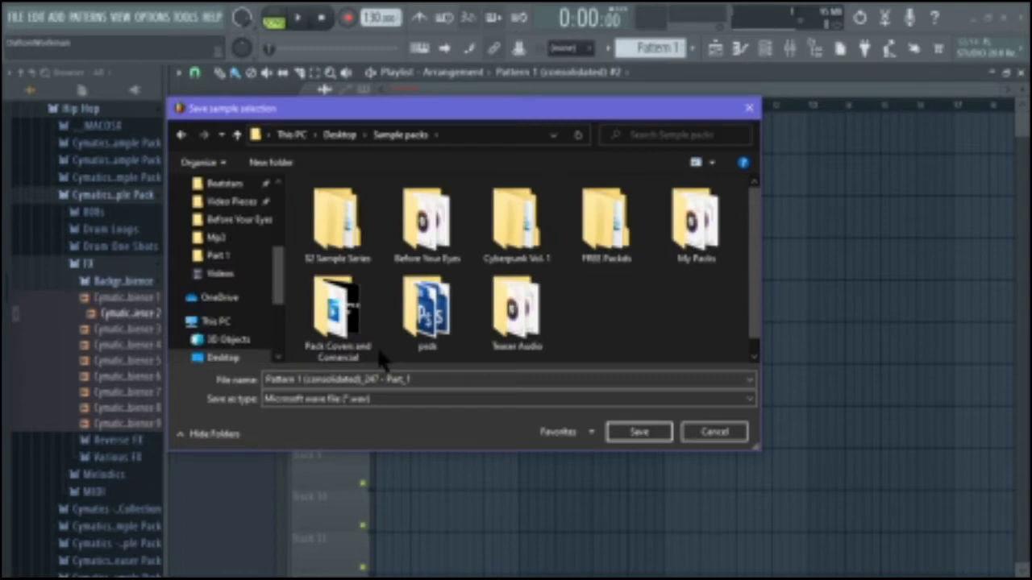
{"action": "key", "text": "Right"}
{"action": "key", "text": "Return"}
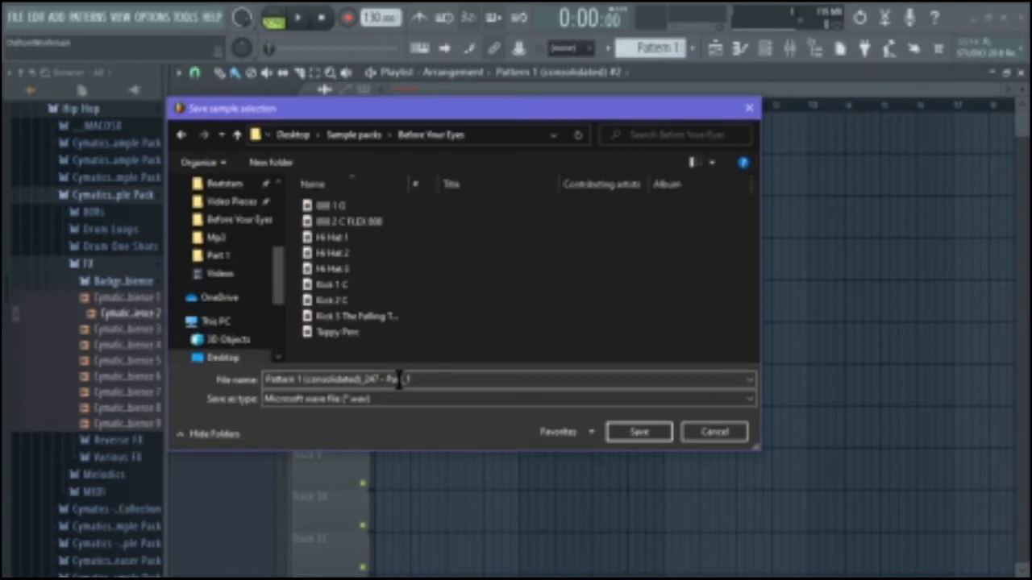
Name the sample Snare 1 and save it as a Microsoft wave file
{"action": "left_click", "coordinate": [435, 380]}
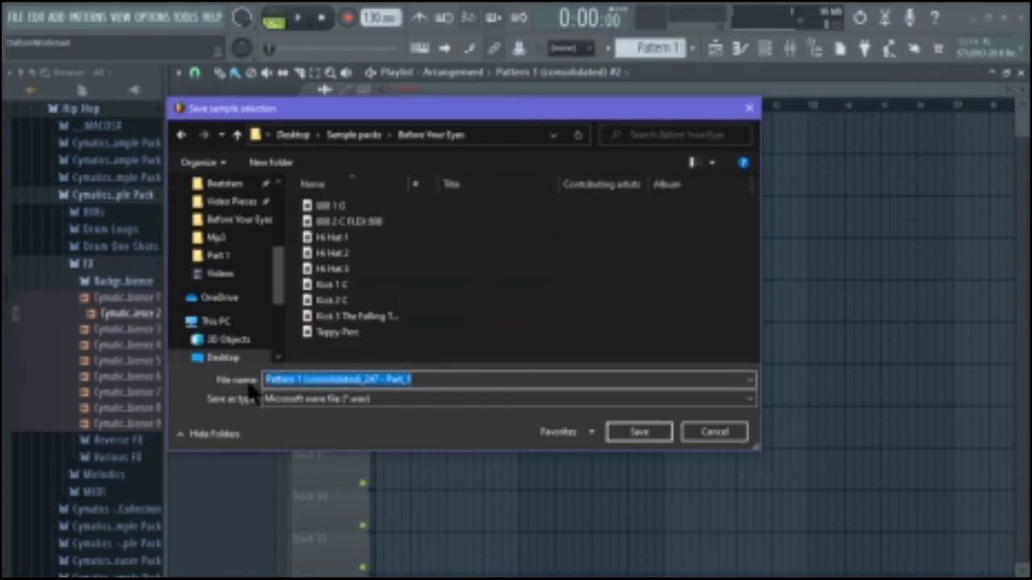
{"action": "type", "text": "Snare 1"}
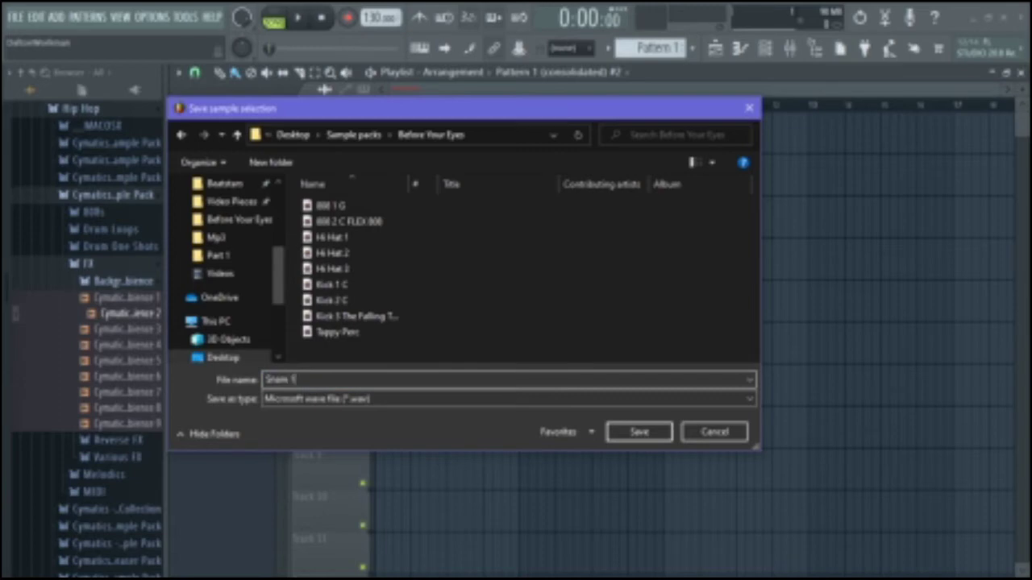
{"action": "key", "text": "Return"}
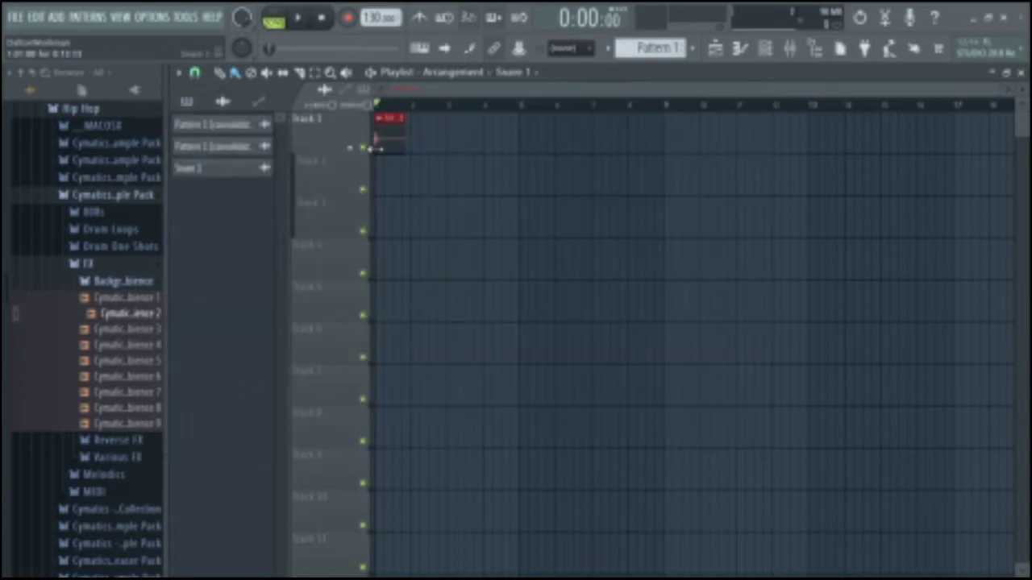
Remove the clip from Track 1 of the playlist and delete the Snare 1 audio clip from the project
{"action": "right_click", "coordinate": [393, 143]}
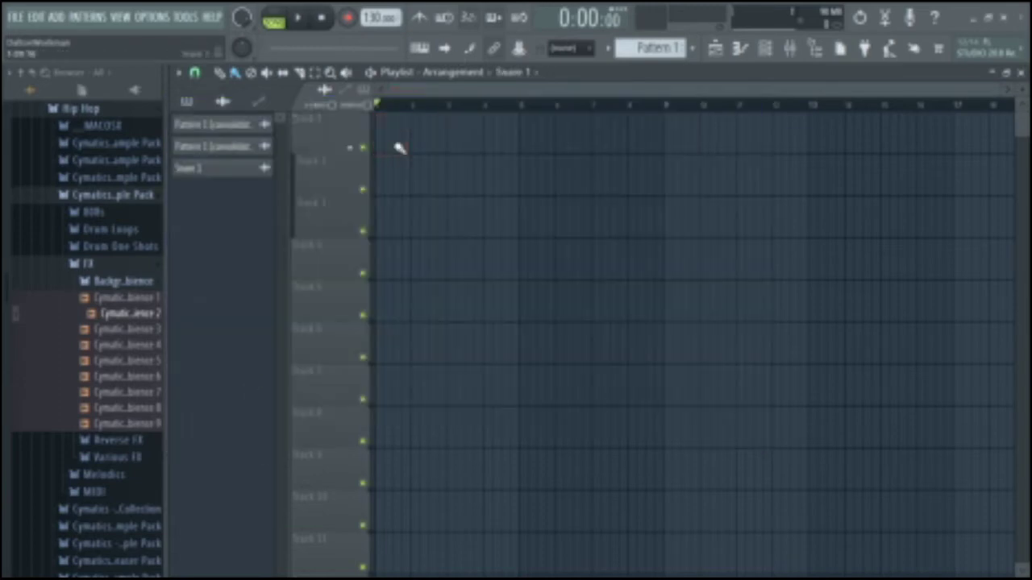
{"action": "right_click", "coordinate": [204, 177]}
{"action": "left_click", "coordinate": [282, 333]}
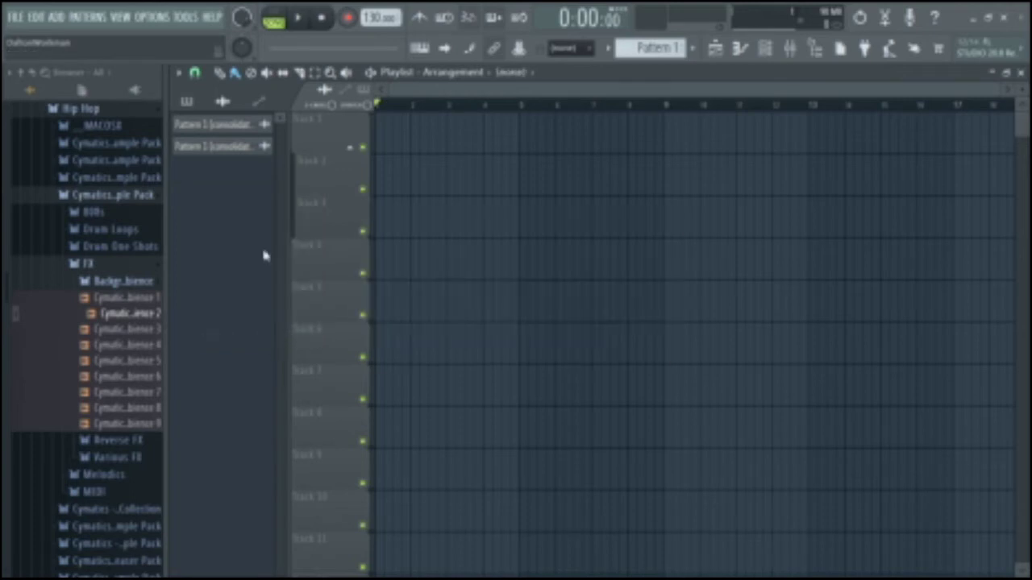
Delete both consolidated Pattern 1 audio clips from the project's clip list
{"action": "right_click", "coordinate": [226, 150]}
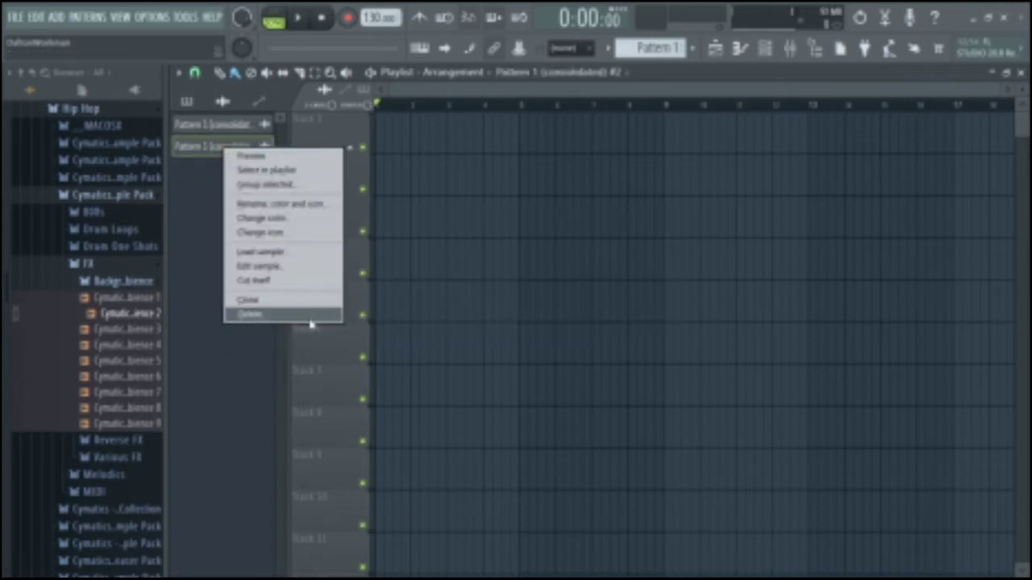
{"action": "left_click", "coordinate": [310, 320]}
{"action": "key", "text": "Return"}
{"action": "right_click", "coordinate": [216, 126]}
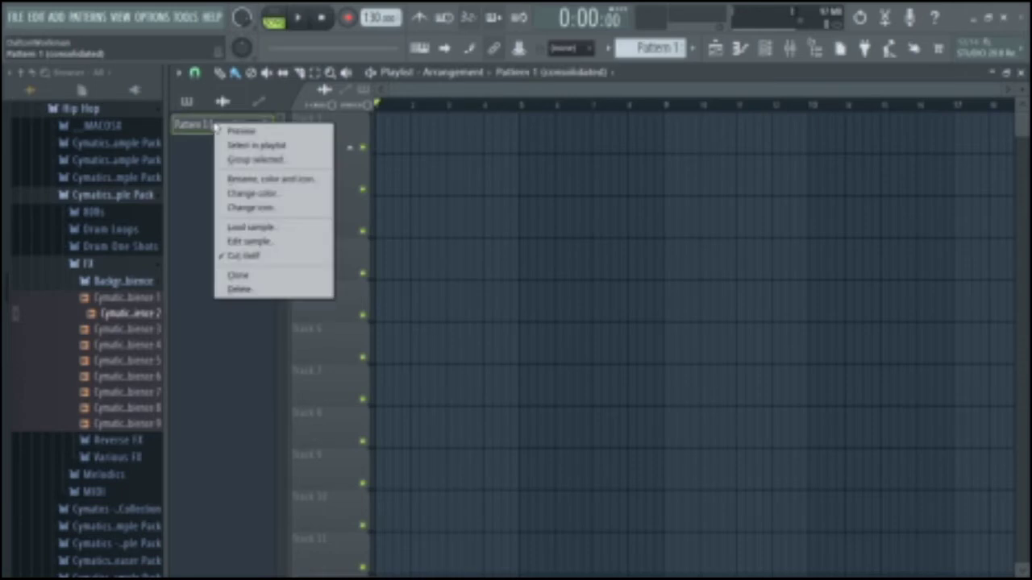
{"action": "left_click", "coordinate": [280, 291]}
{"action": "key", "text": "Return"}
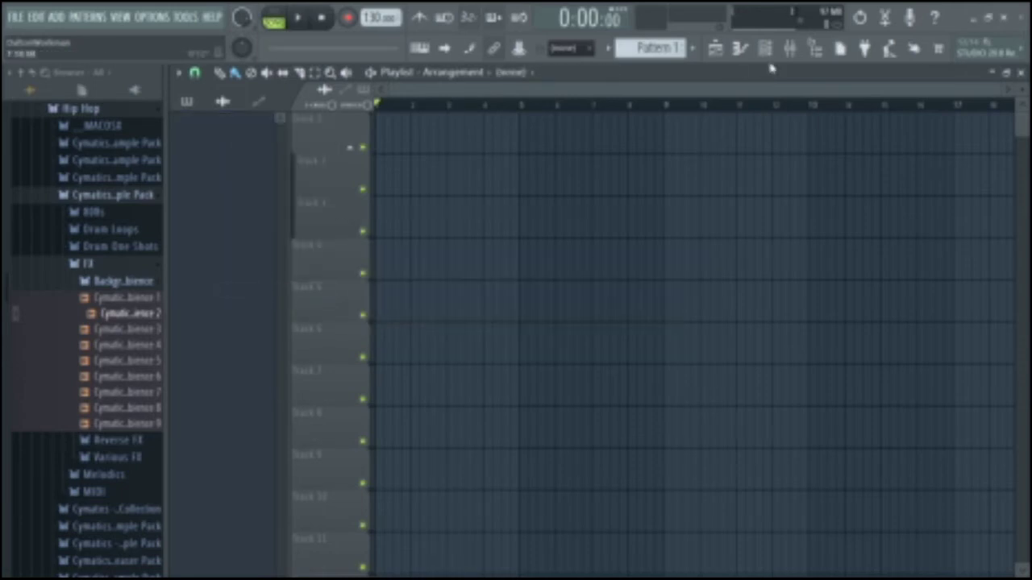
Show all channels in the channel rack and open the 3x Osc channel's piano roll
{"action": "left_click", "coordinate": [772, 53]}
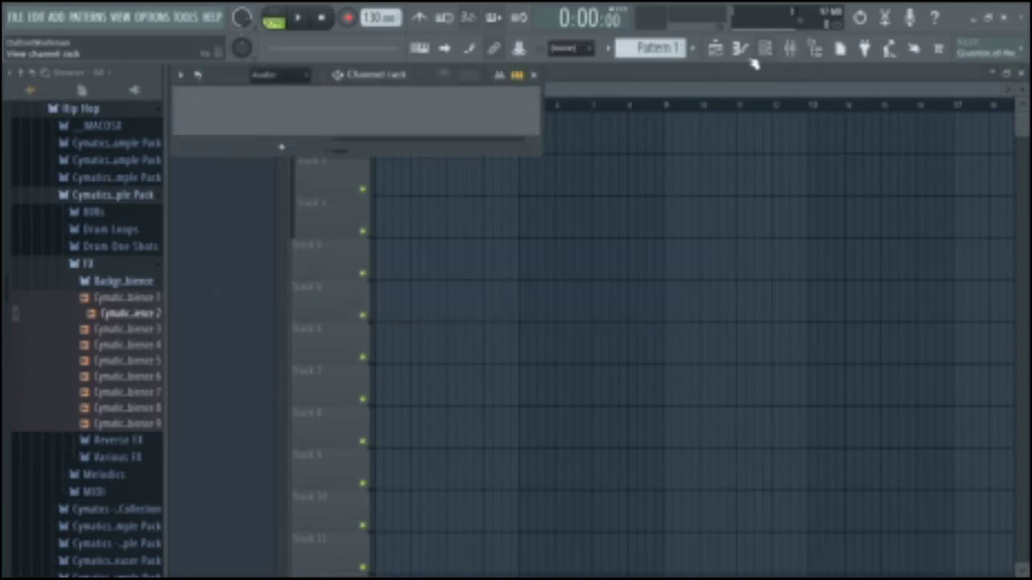
{"action": "left_click", "coordinate": [301, 80]}
{"action": "left_click", "coordinate": [295, 94]}
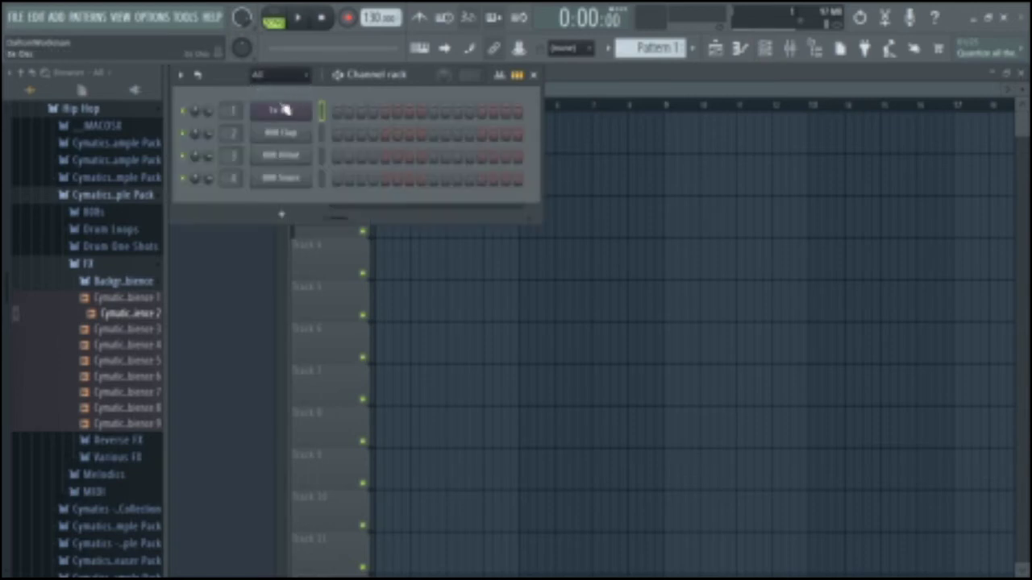
{"action": "right_click", "coordinate": [285, 116]}
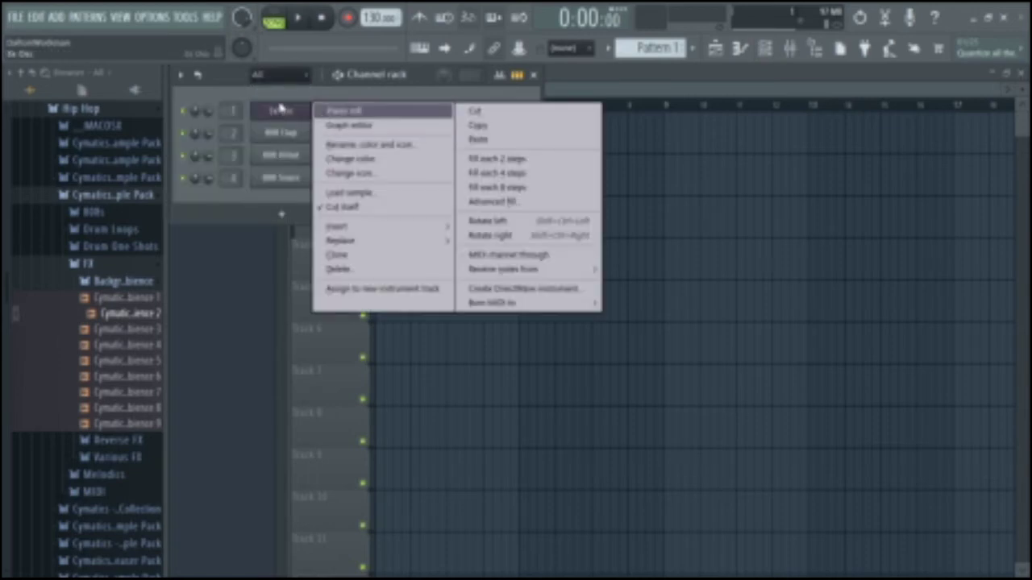
{"action": "left_click", "coordinate": [292, 111]}
{"action": "left_click", "coordinate": [292, 111]}
{"action": "left_click", "coordinate": [292, 115]}
{"action": "right_click", "coordinate": [292, 115]}
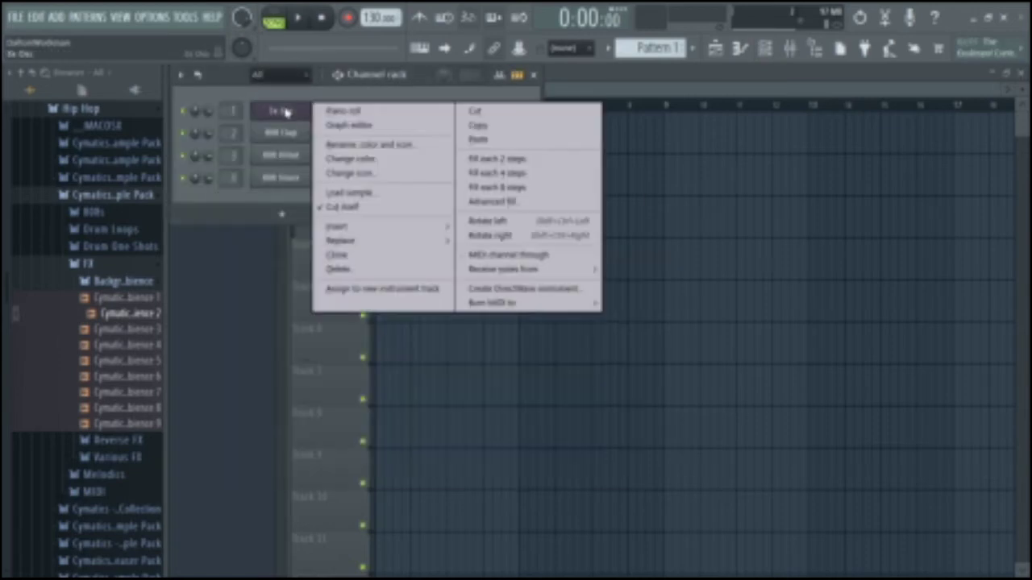
{"action": "left_click", "coordinate": [355, 109]}
Audition the 3x Osc's lowest keys, going up from the bottom C into the octave above C1
{"action": "left_click_drag", "start_coordinate": [211, 240], "coordinate": [169, 502]}
{"action": "left_click", "coordinate": [208, 454]}
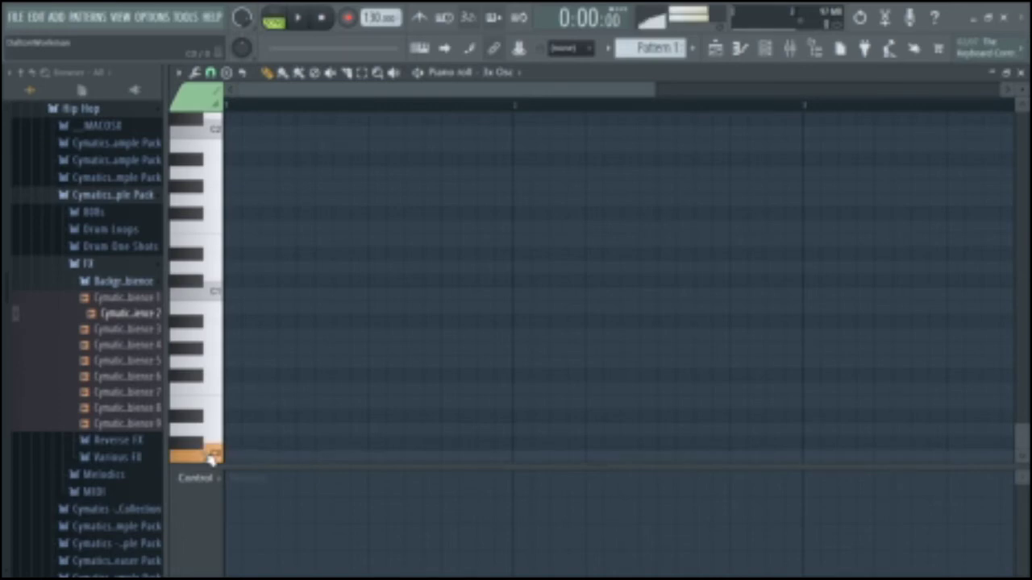
{"action": "left_click", "coordinate": [206, 445]}
{"action": "left_click", "coordinate": [201, 426]}
{"action": "left_click", "coordinate": [203, 375]}
{"action": "left_click", "coordinate": [200, 335]}
{"action": "left_click", "coordinate": [207, 322]}
{"action": "left_click", "coordinate": [201, 270]}
{"action": "left_click", "coordinate": [202, 246]}
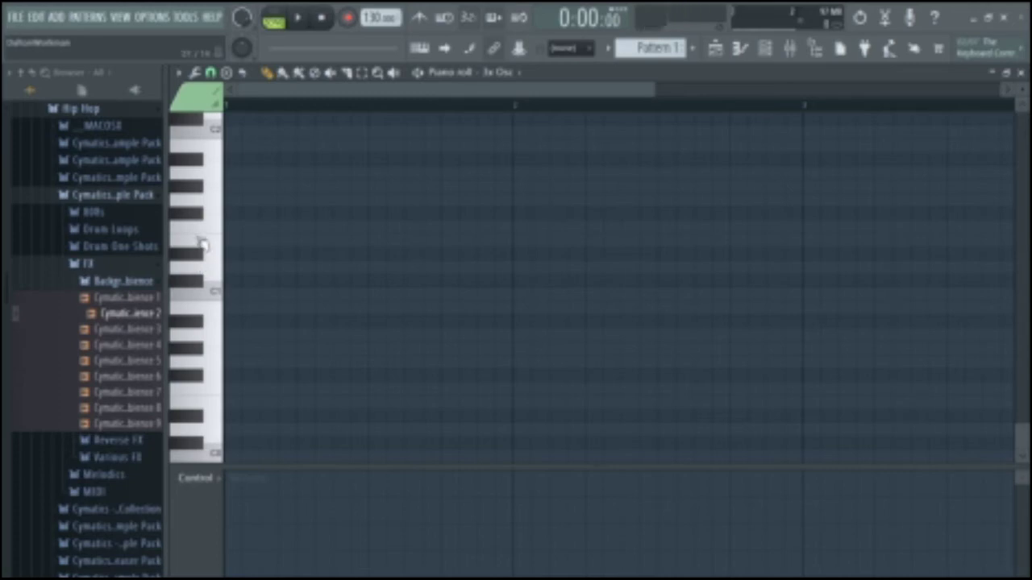
{"action": "left_click", "coordinate": [209, 225]}
{"action": "left_click", "coordinate": [209, 226]}
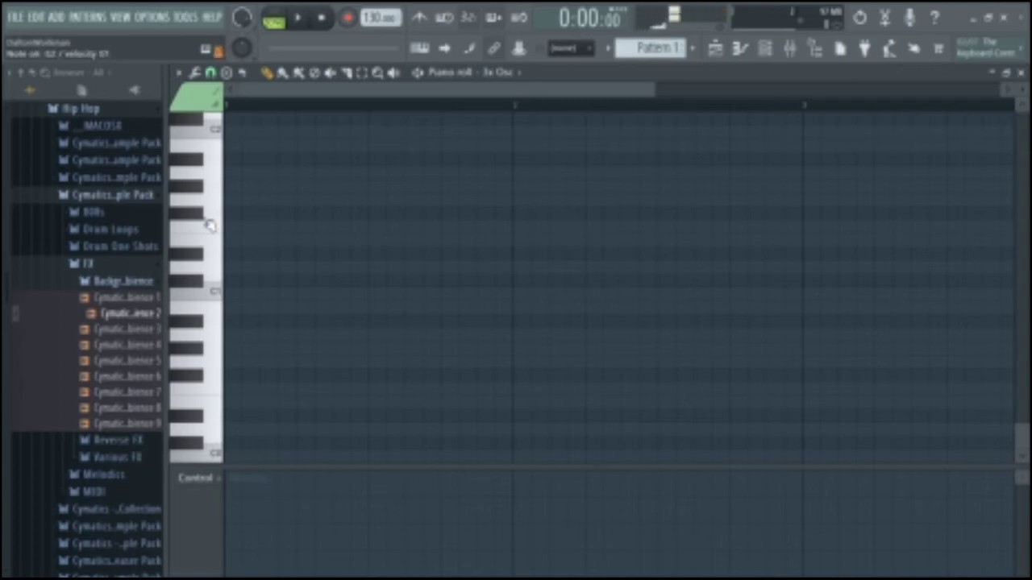
Record one short, low 3x Osc note near the start of the pattern and close the piano roll
{"action": "key", "text": "space"}
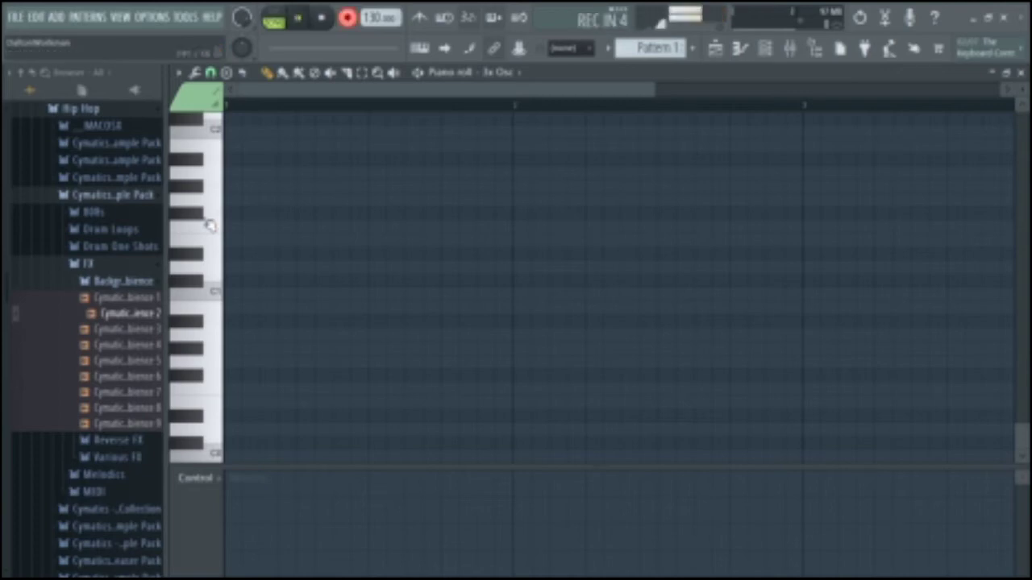
{"action": "key", "text": "space"}
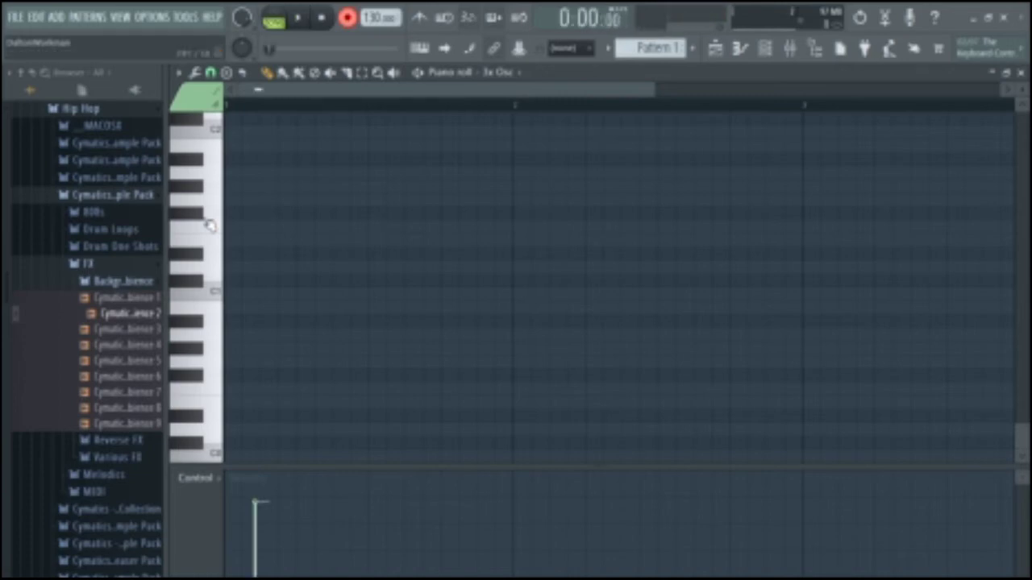
{"action": "left_click", "coordinate": [1020, 73]}
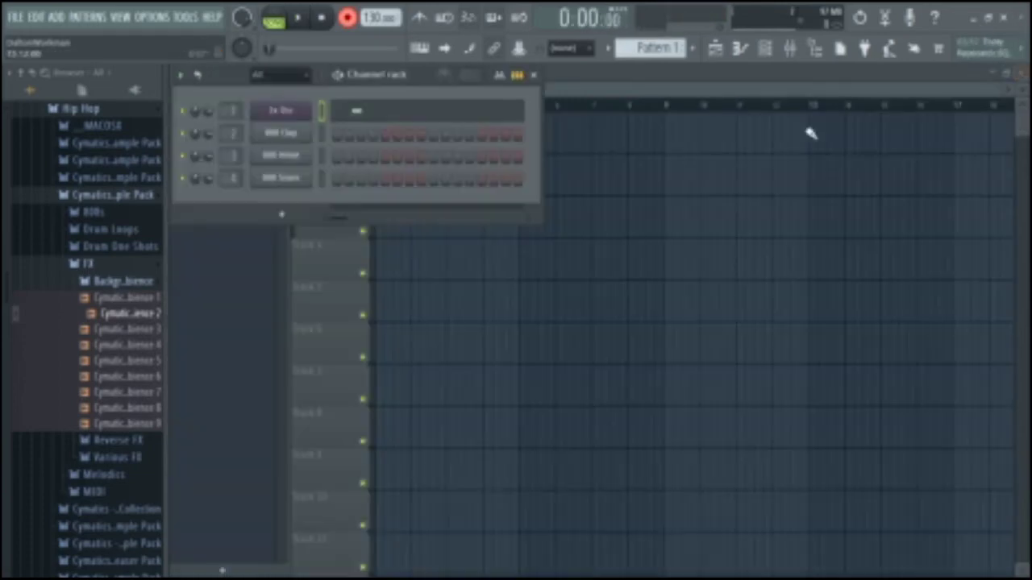
Place Pattern 1 at the start of Track 1, consolidate it to audio, and leave only the audio clip in the playlist
{"action": "left_click", "coordinate": [256, 268]}
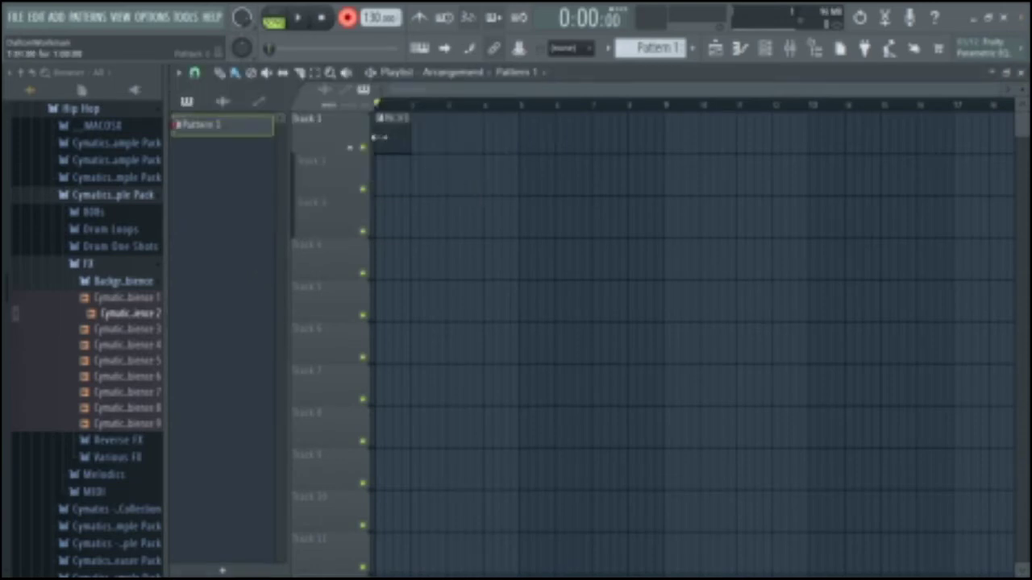
{"action": "left_click", "coordinate": [389, 138], "text": "ctrl"}
{"action": "key", "text": "ctrl+alt+c"}
{"action": "key", "text": "Return"}
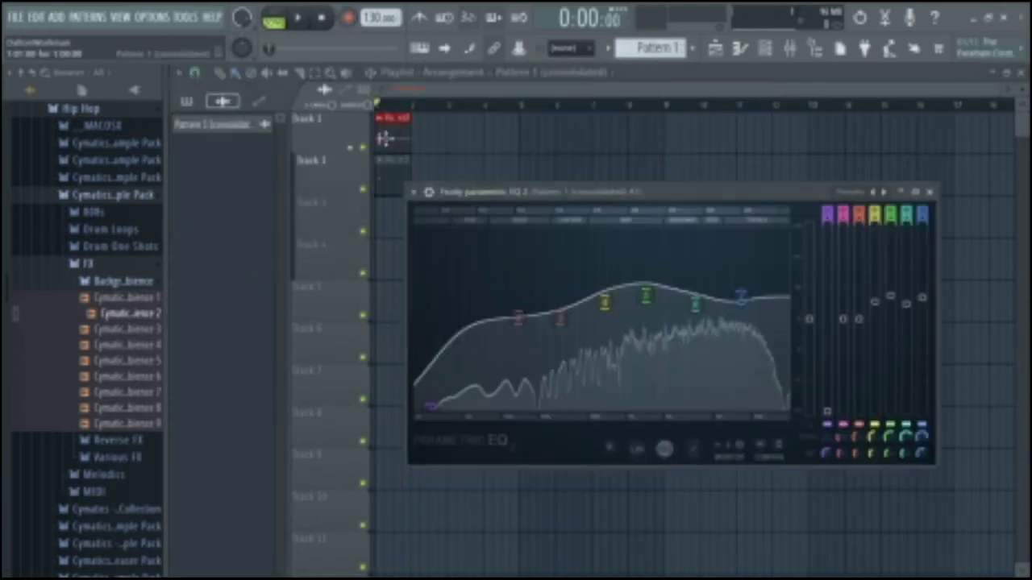
{"action": "key", "text": "Escape"}
{"action": "left_click_drag", "start_coordinate": [390, 169], "coordinate": [394, 145]}
Open the new clip's sample settings, move the sample start to trim the leading silence, and raise the fade-out
{"action": "double_click", "coordinate": [395, 145]}
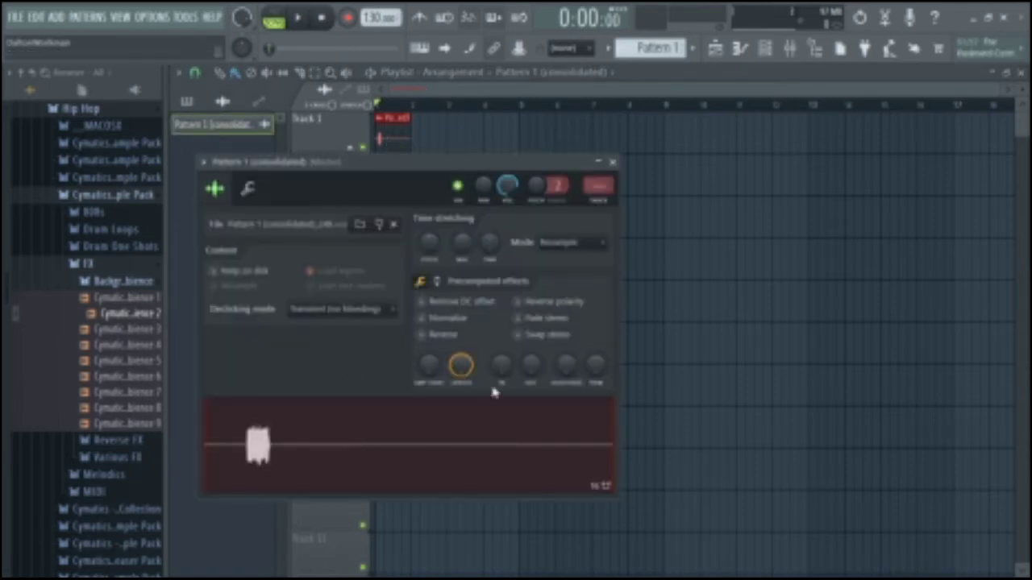
{"action": "left_click_drag", "start_coordinate": [429, 365], "coordinate": [429, 335]}
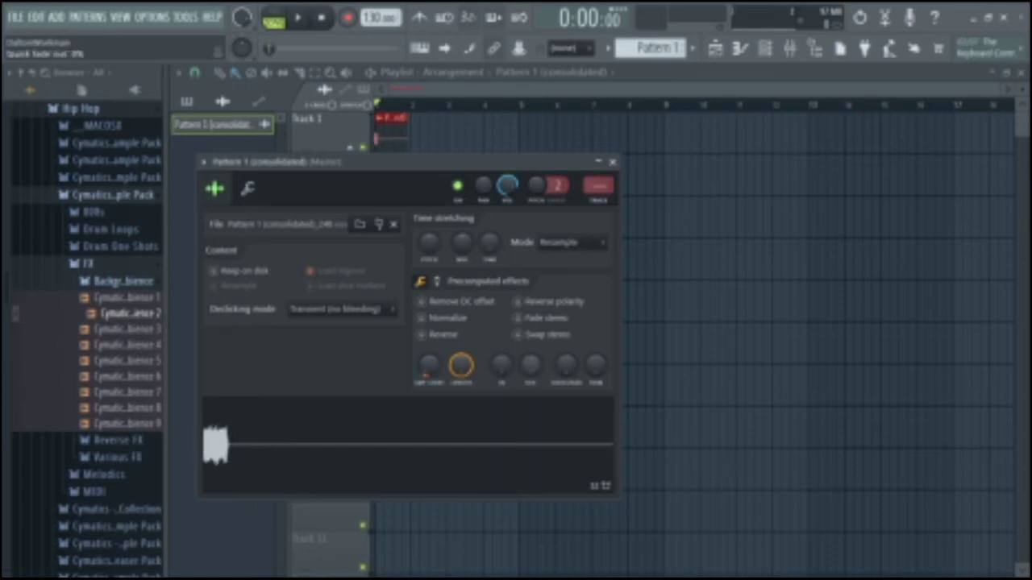
{"action": "left_click_drag", "start_coordinate": [529, 365], "coordinate": [529, 352]}
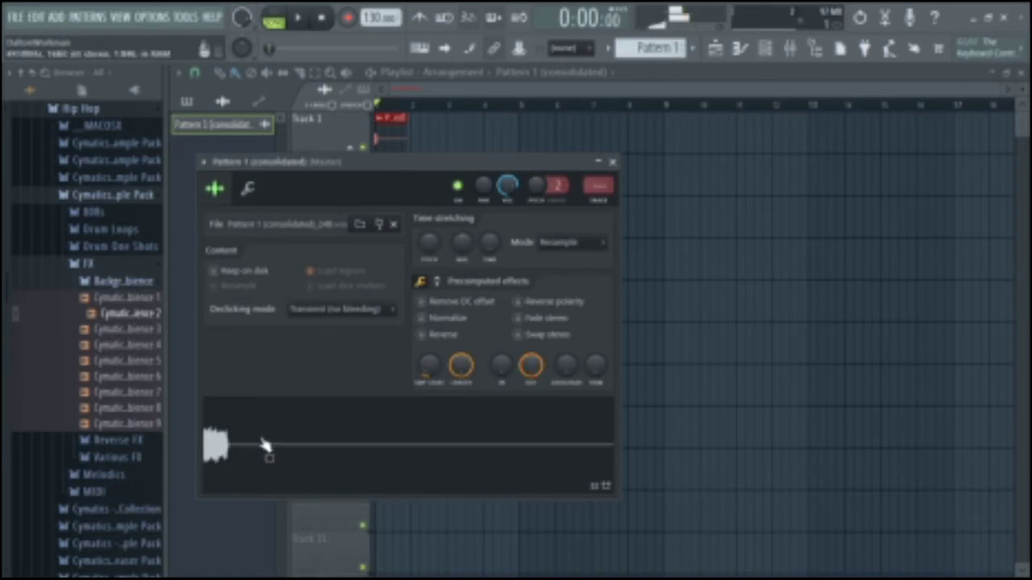
Shorten the sample's length, widen its pitch range to 12 semitones and lower the channel pitch
{"action": "left_click_drag", "start_coordinate": [506, 377], "coordinate": [506, 374]}
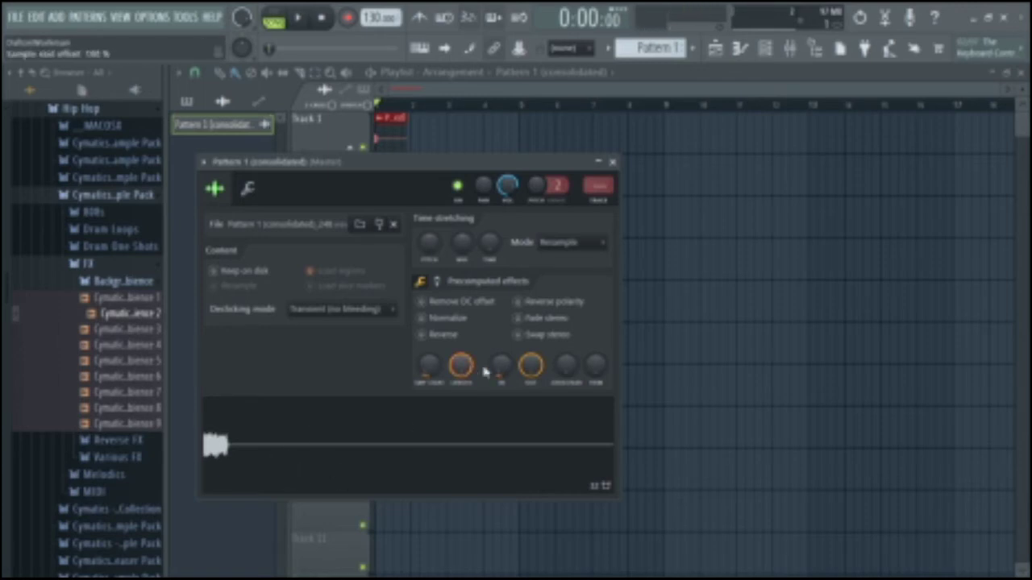
{"action": "left_click_drag", "start_coordinate": [504, 370], "coordinate": [504, 374]}
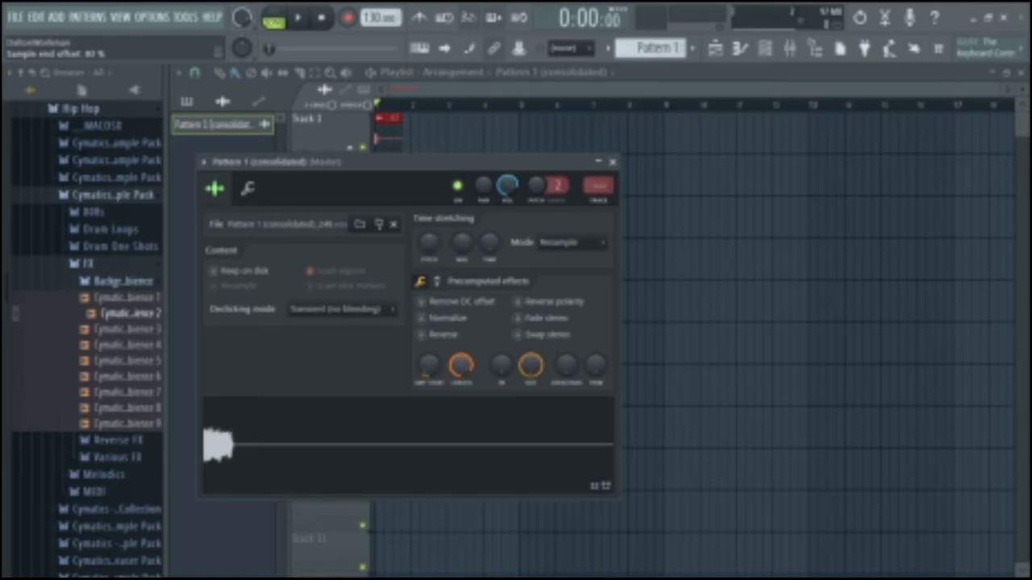
{"action": "left_click_drag", "start_coordinate": [461, 364], "coordinate": [472, 370]}
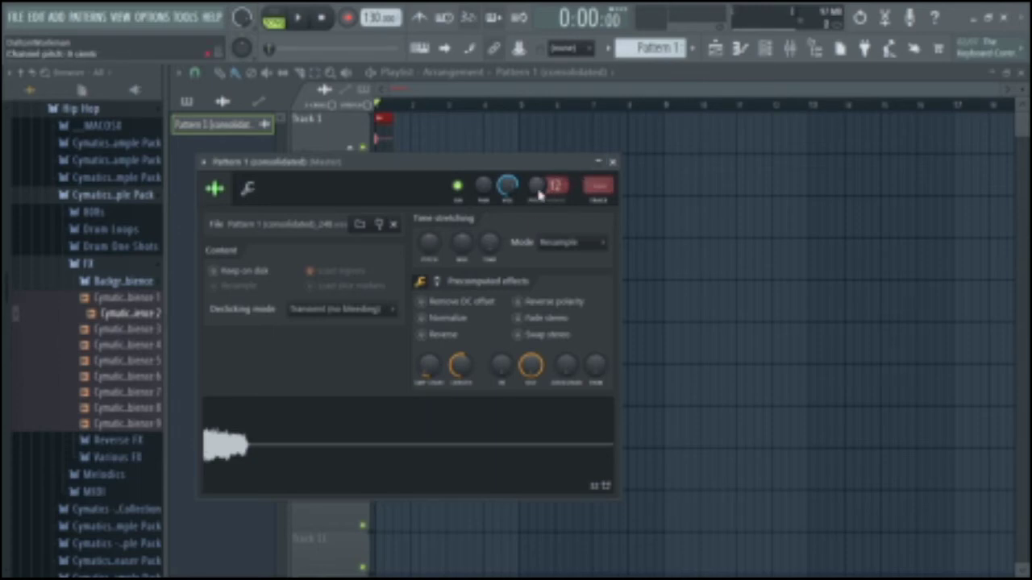
{"action": "left_click_drag", "start_coordinate": [534, 192], "coordinate": [533, 266]}
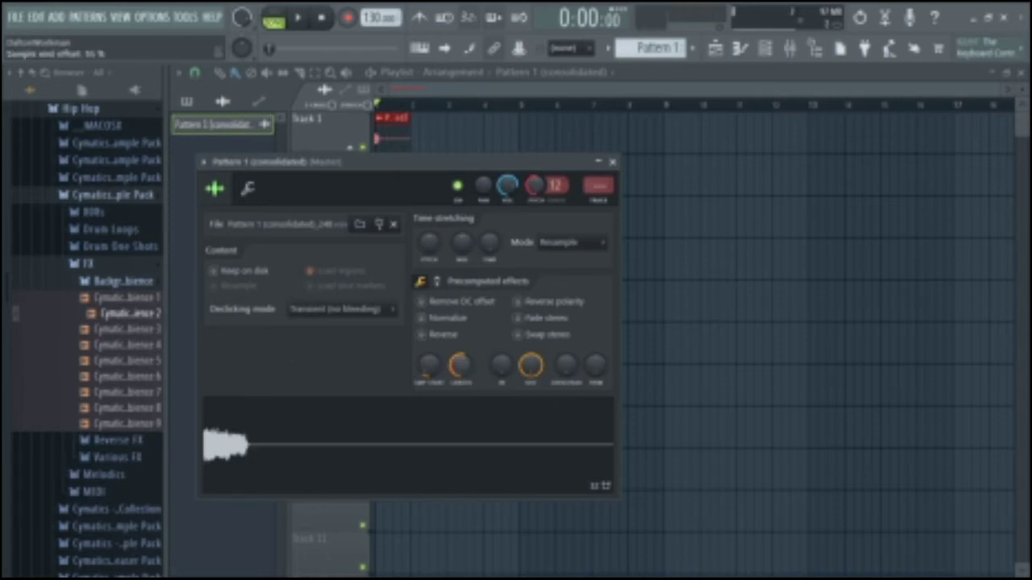
Trim the pitched-down sample's length in small stages to a very short hit, auditioning the waveform between adjustments
{"action": "left_click_drag", "start_coordinate": [460, 365], "coordinate": [460, 380]}
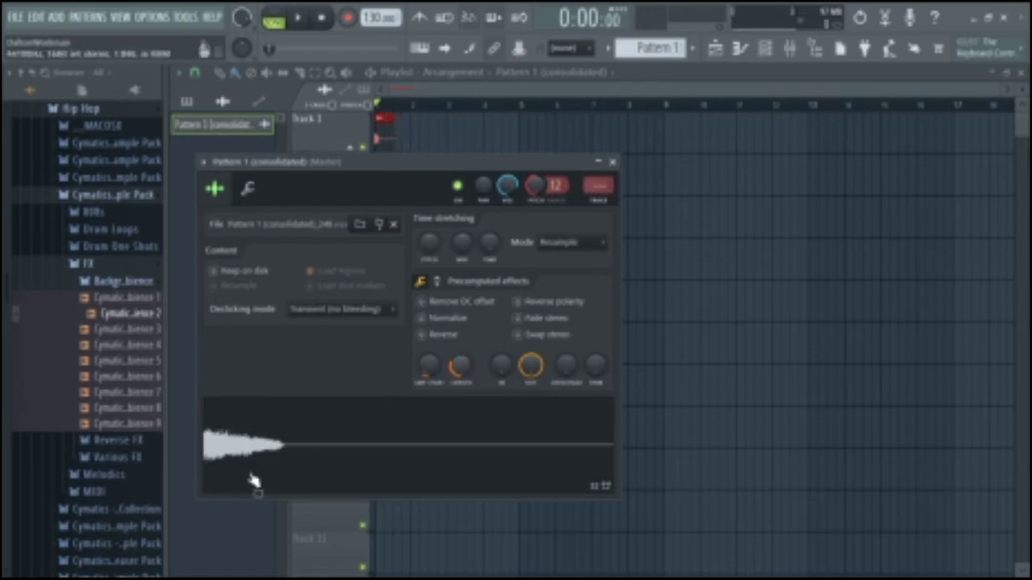
{"action": "left_click_drag", "start_coordinate": [462, 367], "coordinate": [462, 377]}
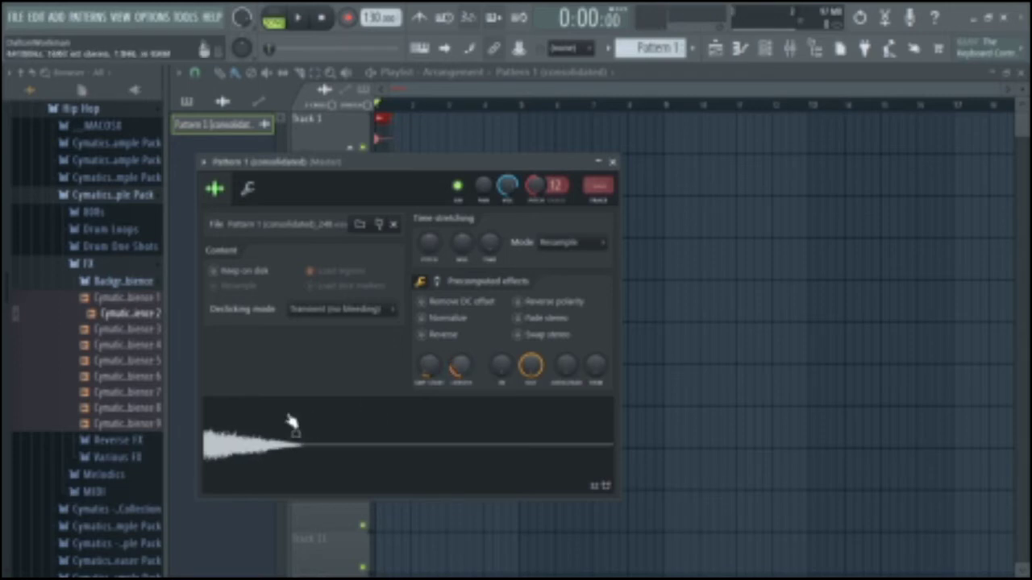
{"action": "left_click_drag", "start_coordinate": [462, 368], "coordinate": [462, 374]}
{"action": "left_click", "coordinate": [265, 440]}
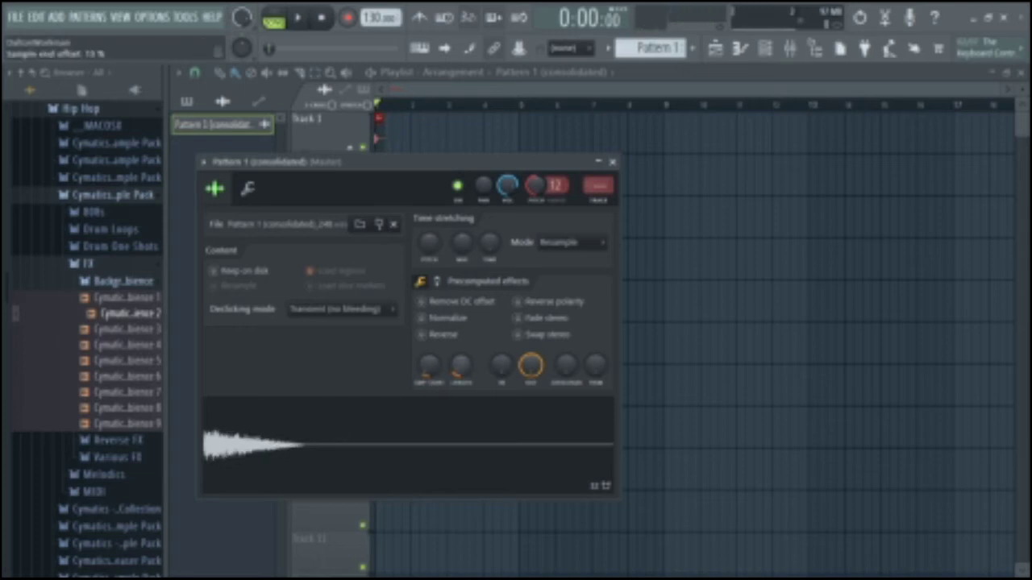
{"action": "left_click", "coordinate": [223, 448]}
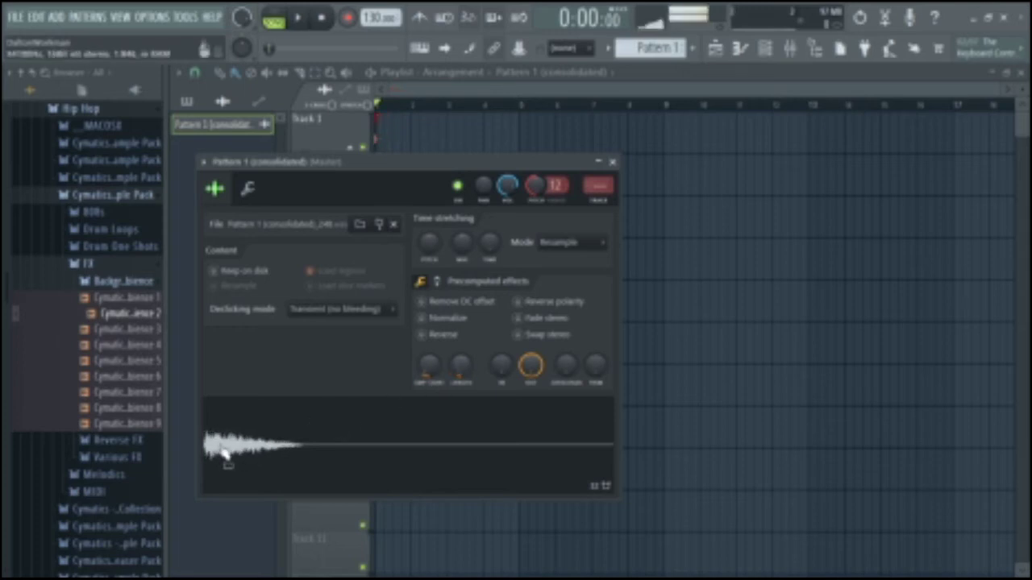
{"action": "left_click", "coordinate": [224, 448]}
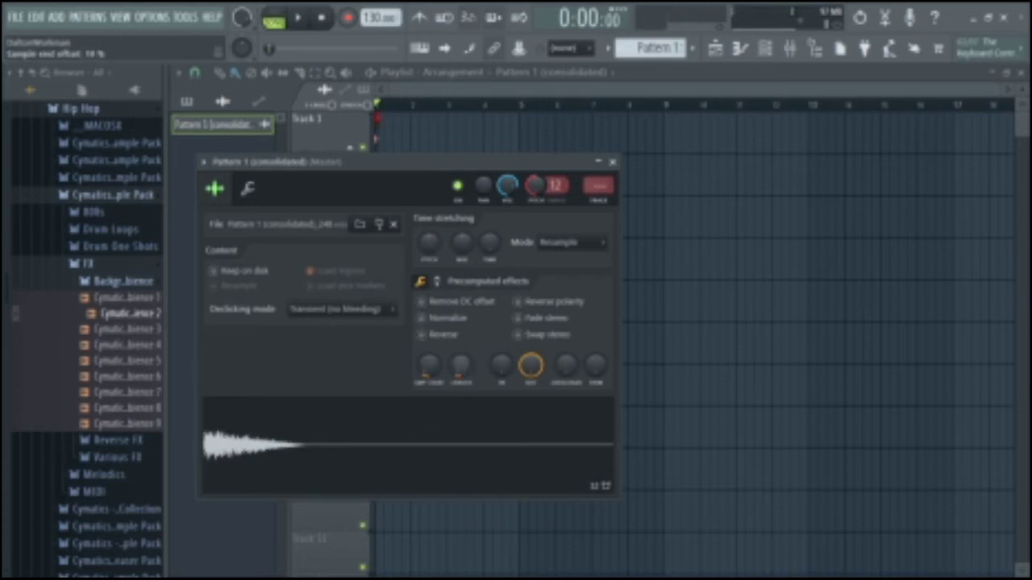
{"action": "left_click", "coordinate": [271, 454]}
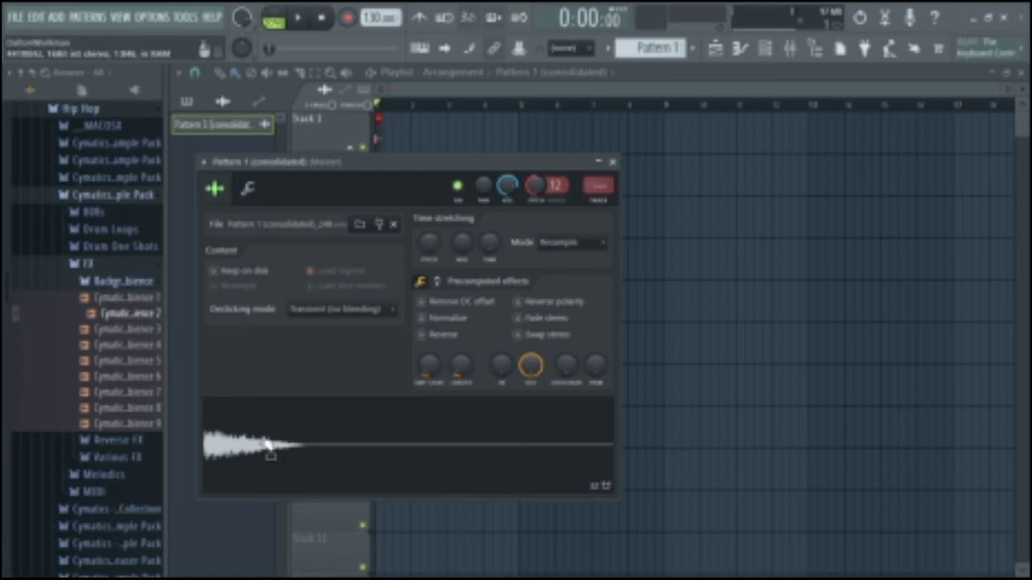
Set the sample's time-stretching mode to Stretch and audition it
{"action": "left_click", "coordinate": [250, 190]}
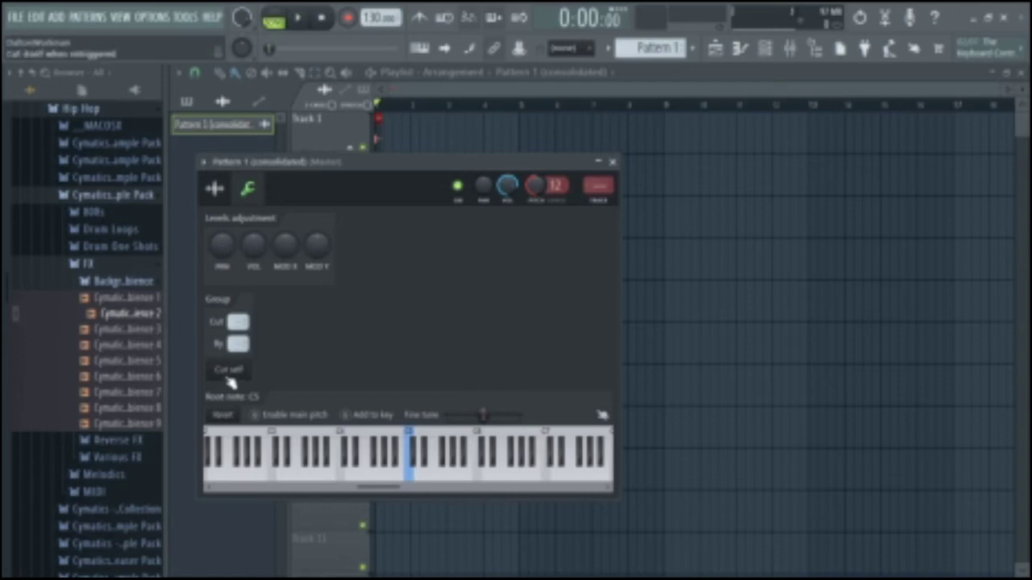
{"action": "left_click", "coordinate": [215, 192]}
{"action": "left_click", "coordinate": [258, 436]}
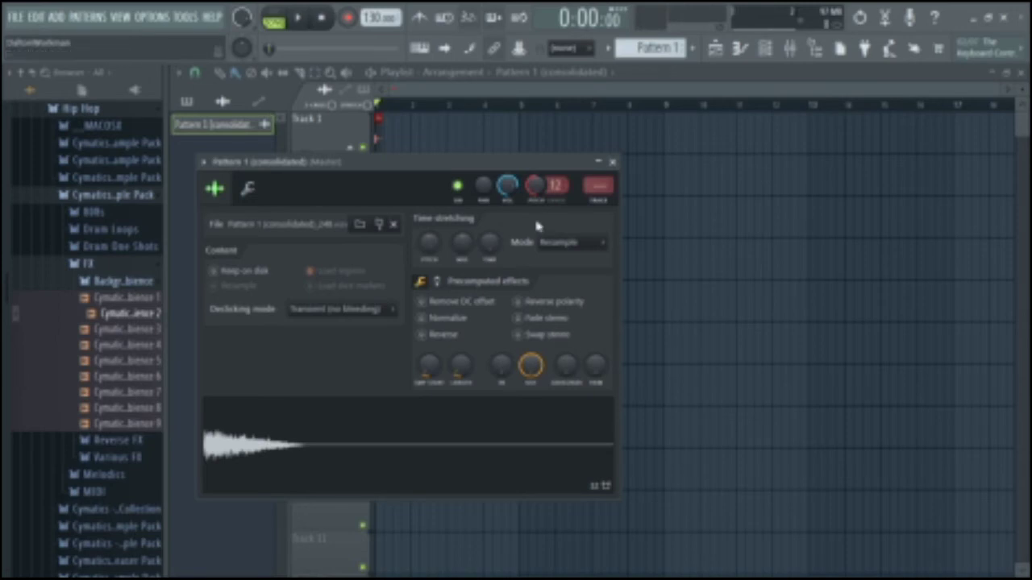
{"action": "left_click", "coordinate": [596, 242]}
{"action": "left_click", "coordinate": [566, 288]}
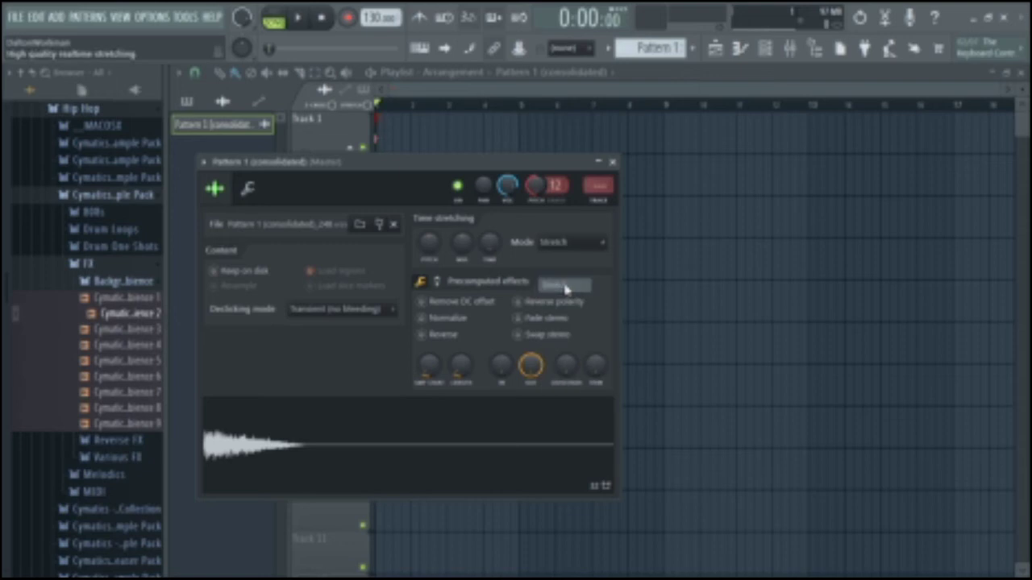
{"action": "left_click", "coordinate": [270, 452]}
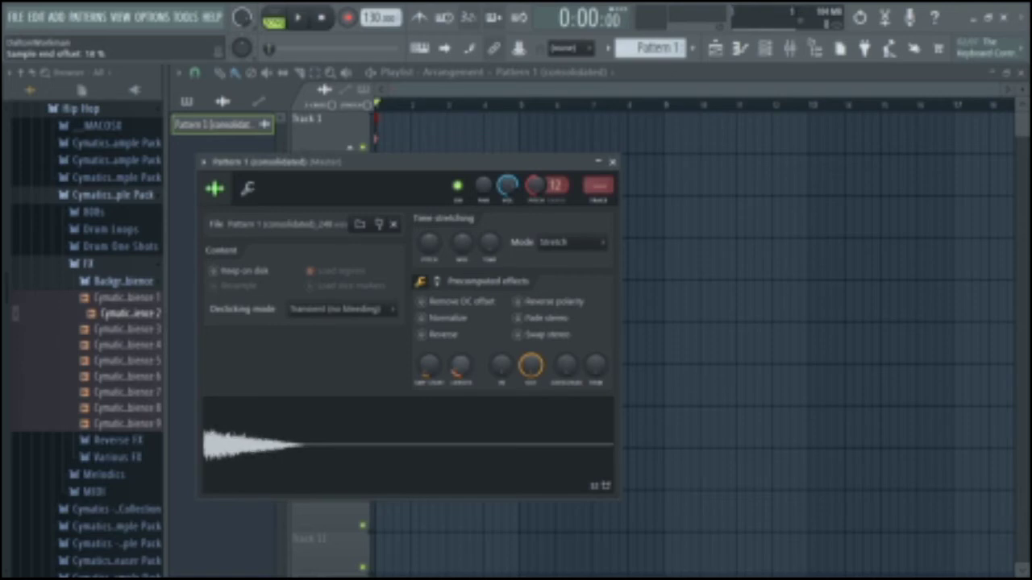
Fine-tune the length of the stretched sample down to a tighter hit, auditioning after each reduction
{"action": "left_click", "coordinate": [234, 454]}
{"action": "left_click", "coordinate": [231, 454]}
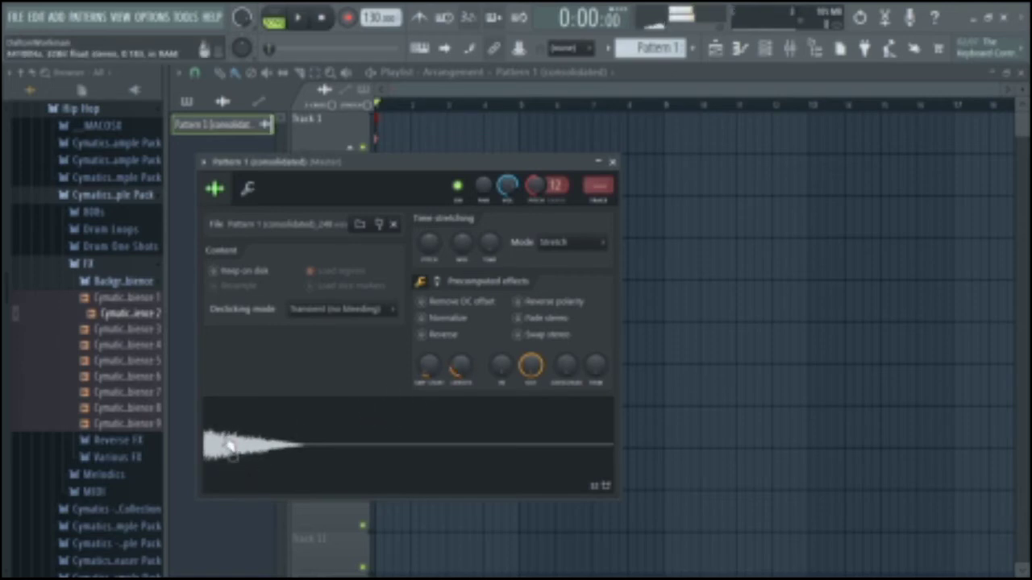
{"action": "left_click_drag", "start_coordinate": [465, 360], "coordinate": [466, 374]}
{"action": "left_click", "coordinate": [237, 456]}
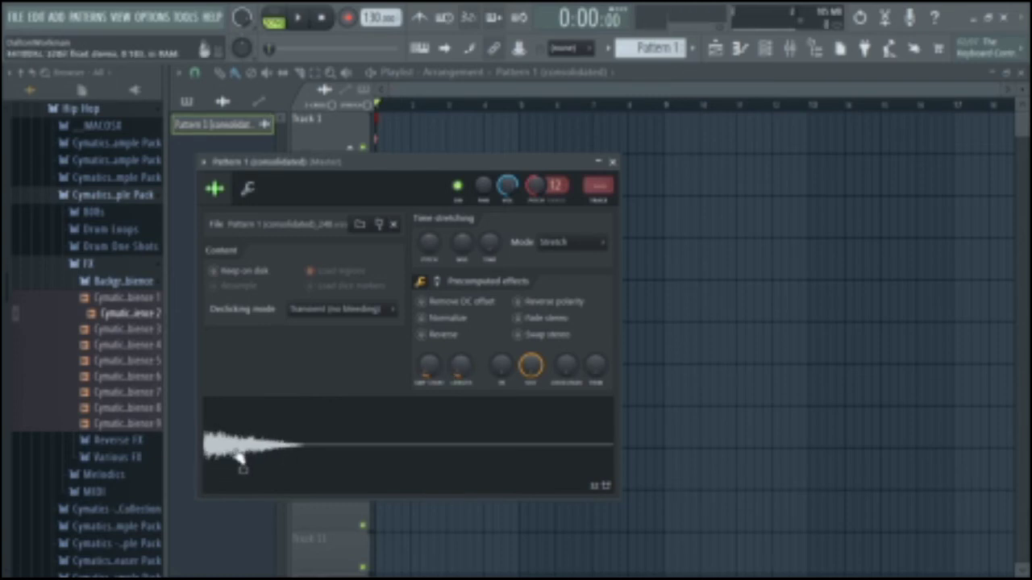
{"action": "left_click_drag", "start_coordinate": [458, 367], "coordinate": [458, 373]}
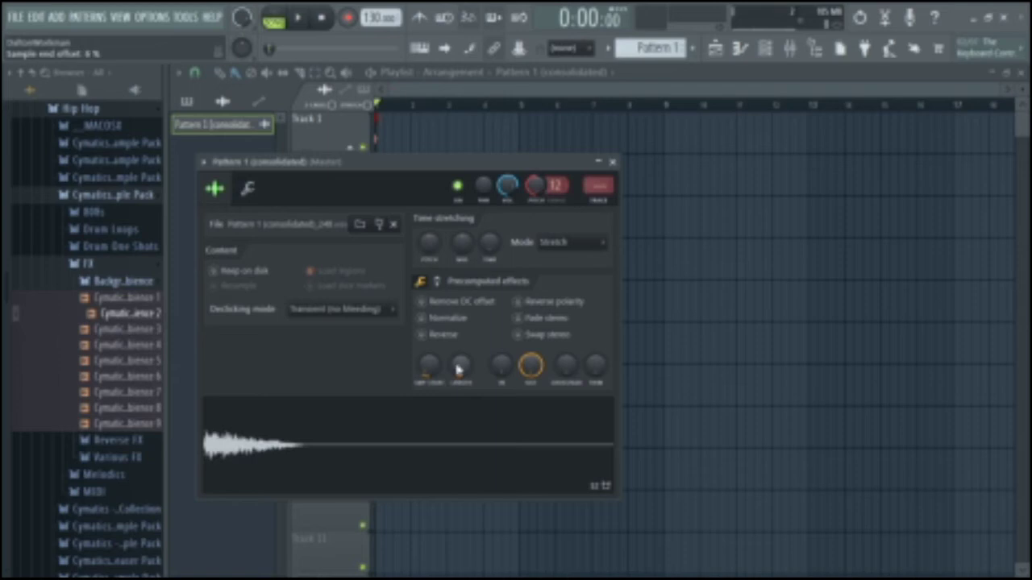
{"action": "left_click", "coordinate": [253, 454]}
{"action": "left_click", "coordinate": [253, 454]}
{"action": "left_click", "coordinate": [253, 453]}
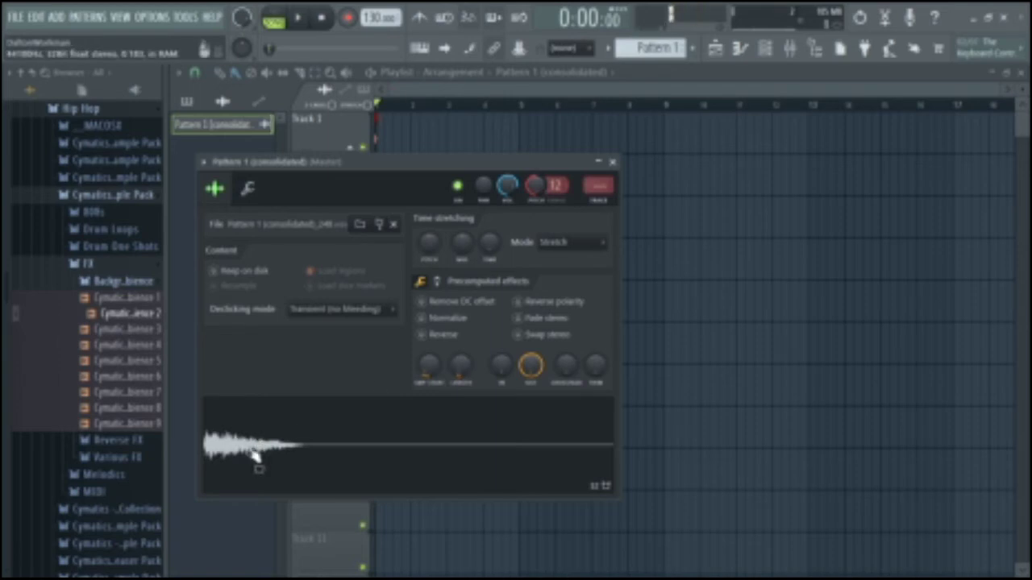
{"action": "left_click_drag", "start_coordinate": [454, 366], "coordinate": [455, 370]}
{"action": "left_click", "coordinate": [292, 444]}
Boost the sample's gain and shift its precomputed EQ balance towards the high frequencies, auditioning the result
{"action": "left_click", "coordinate": [436, 281]}
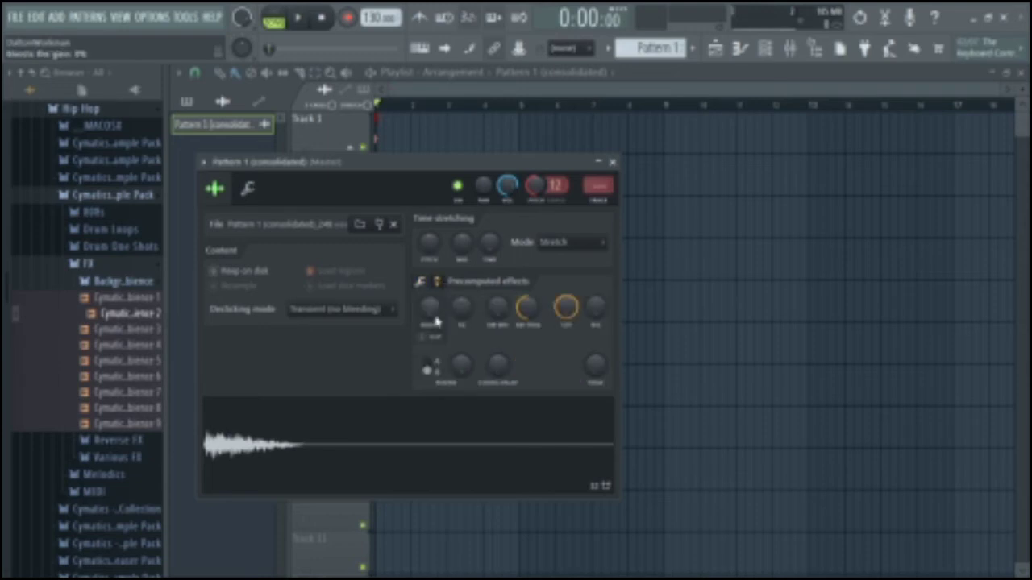
{"action": "left_click_drag", "start_coordinate": [426, 316], "coordinate": [460, 305]}
{"action": "left_click", "coordinate": [260, 446]}
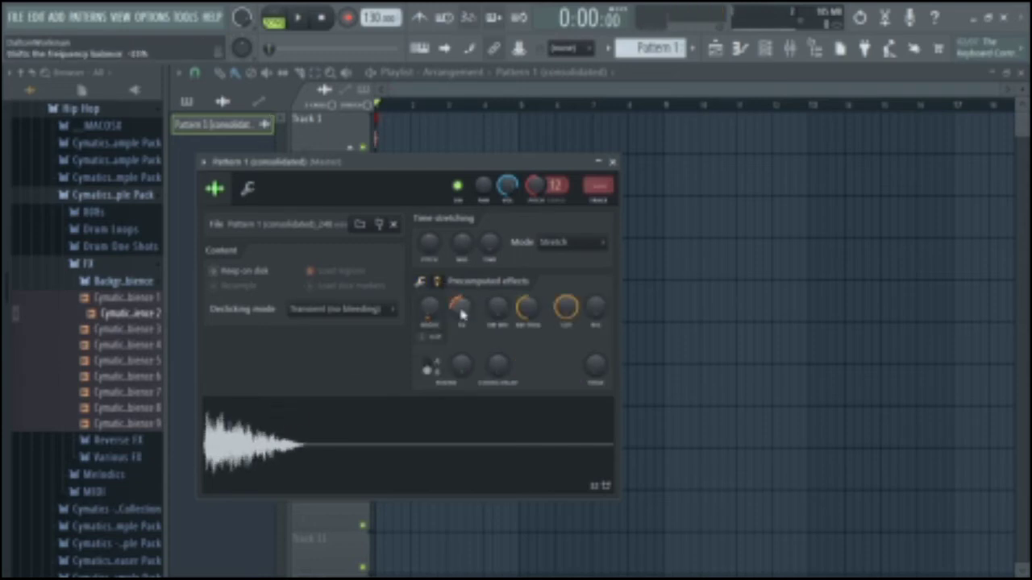
{"action": "left_click", "coordinate": [268, 444]}
{"action": "left_click_drag", "start_coordinate": [461, 319], "coordinate": [460, 310]}
{"action": "left_click", "coordinate": [278, 451]}
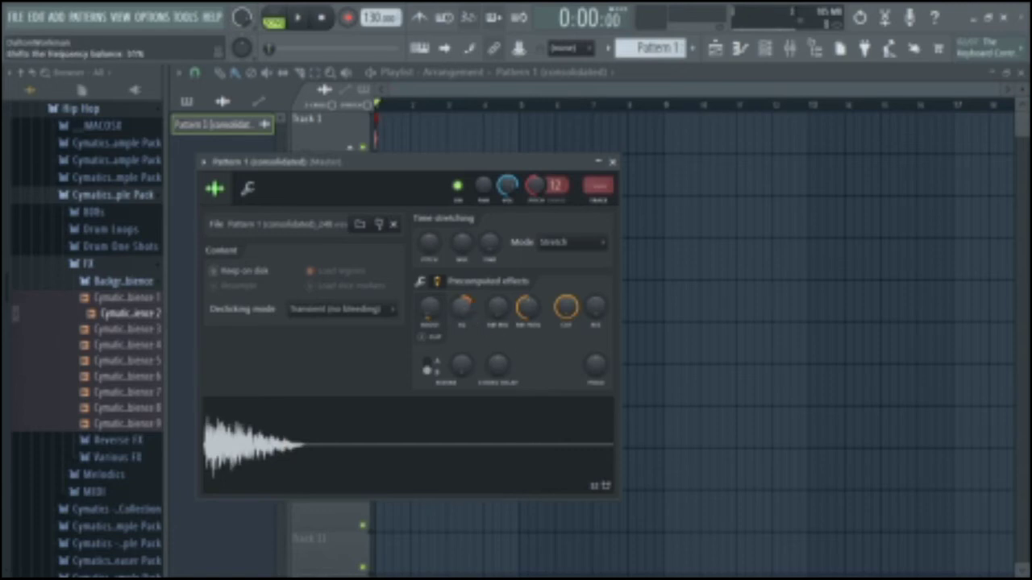
Add slight filter resonance, about 11% right stereo delay and a touch of pogo to the sample, auditioning the changes
{"action": "left_click", "coordinate": [274, 447]}
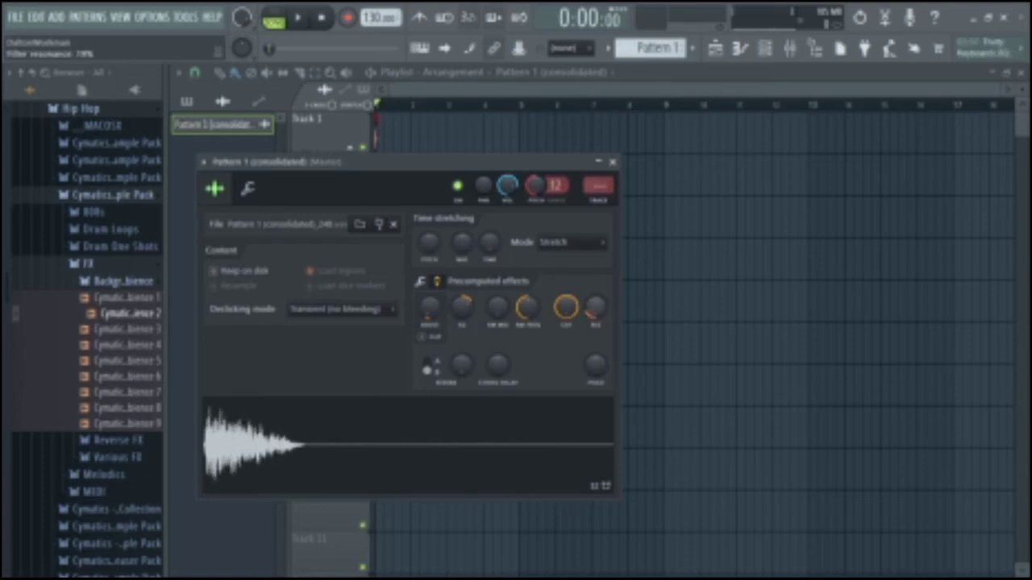
{"action": "left_click", "coordinate": [299, 451]}
{"action": "left_click", "coordinate": [294, 456]}
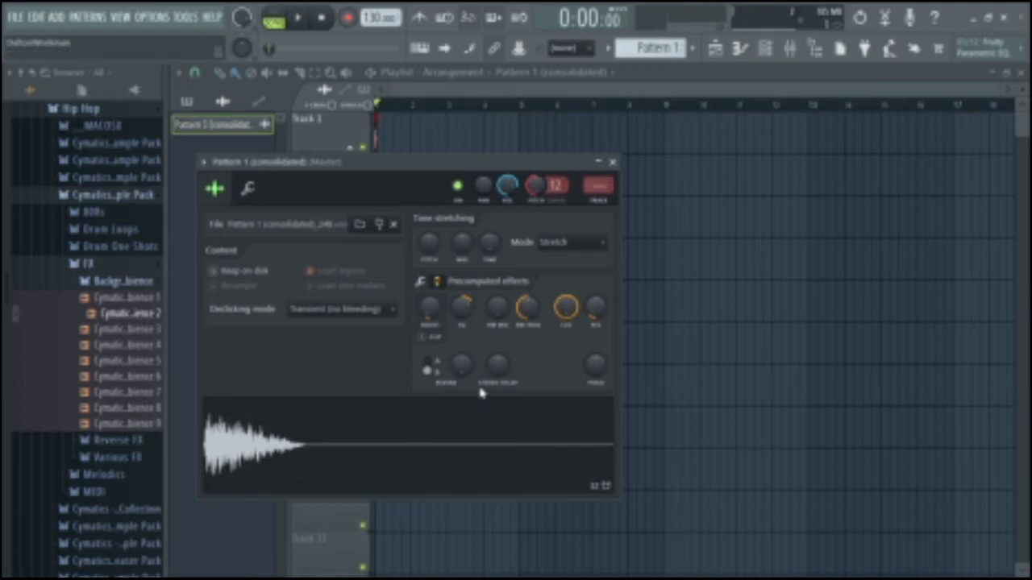
{"action": "left_click_drag", "start_coordinate": [497, 365], "coordinate": [497, 342]}
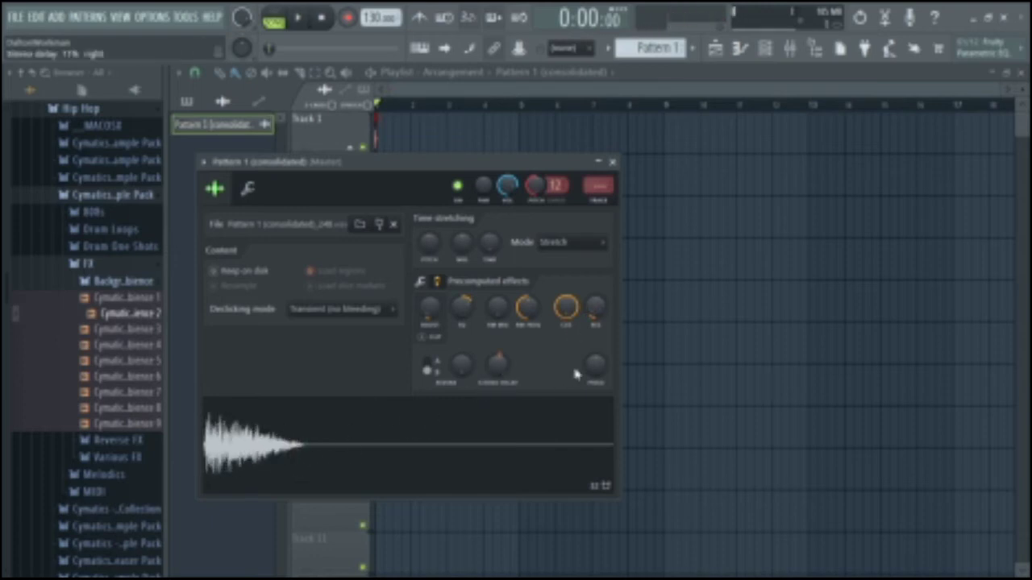
{"action": "left_click", "coordinate": [283, 452]}
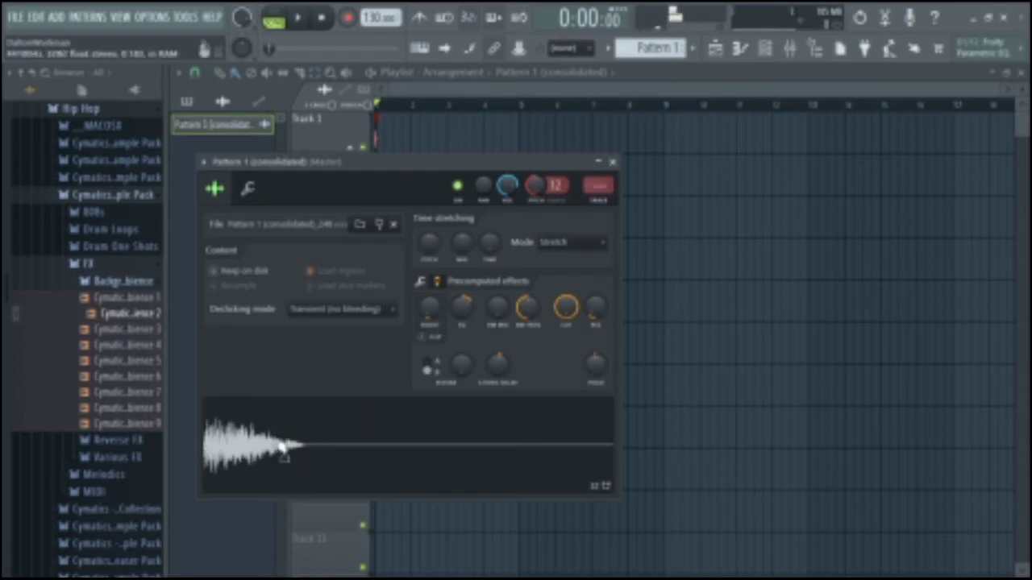
Clear the existing effects and name from the first mixer insert and route the consolidated sample to it
{"action": "left_click", "coordinate": [790, 50]}
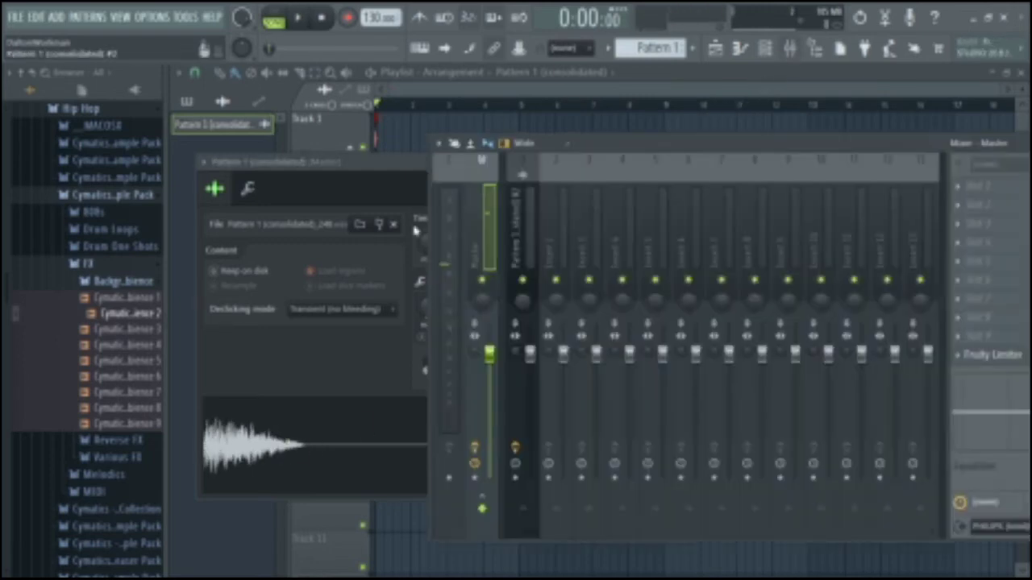
{"action": "left_click", "coordinate": [526, 240]}
{"action": "right_click", "coordinate": [522, 239]}
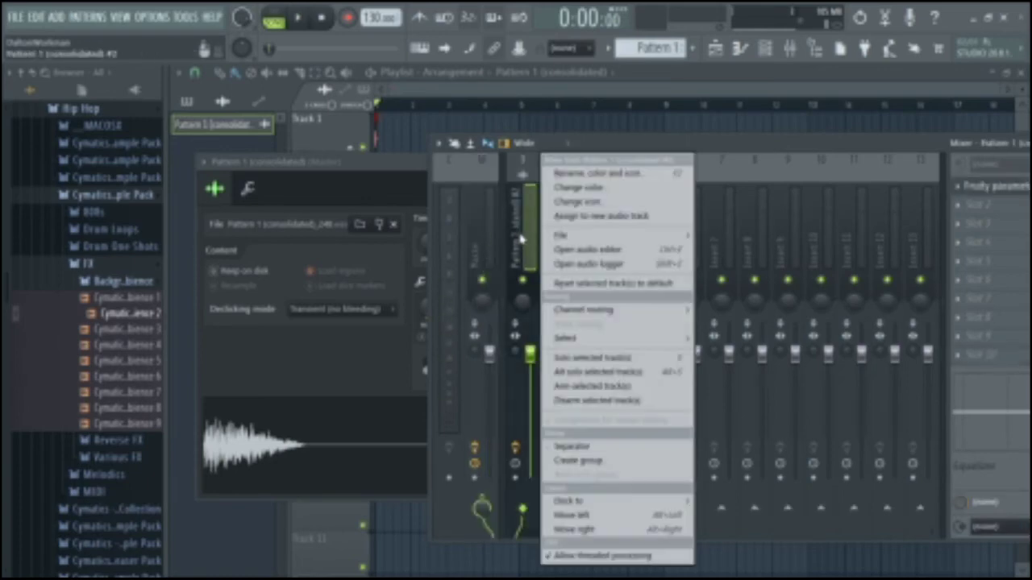
{"action": "mouse_move", "coordinate": [651, 234]}
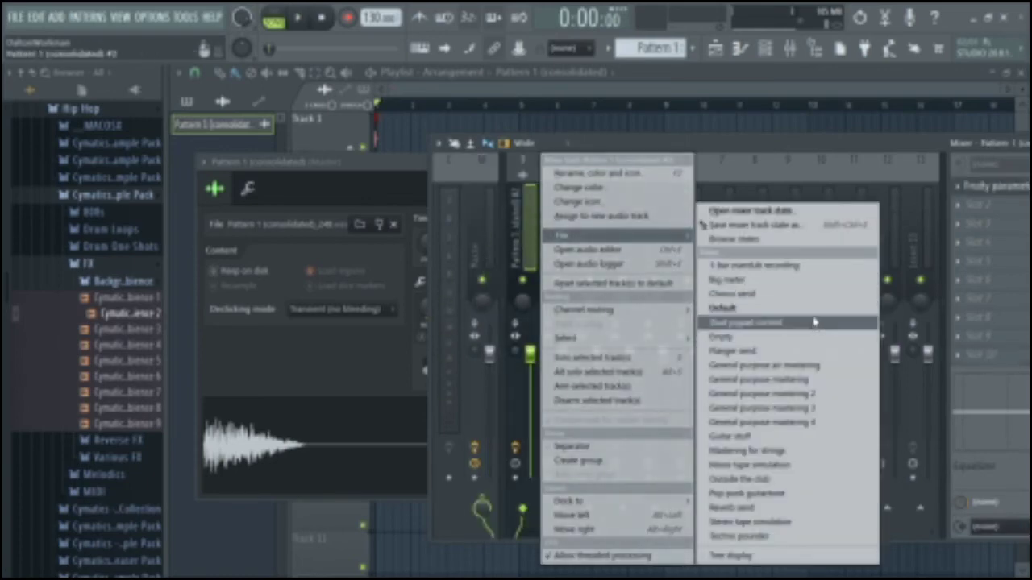
{"action": "left_click", "coordinate": [814, 323]}
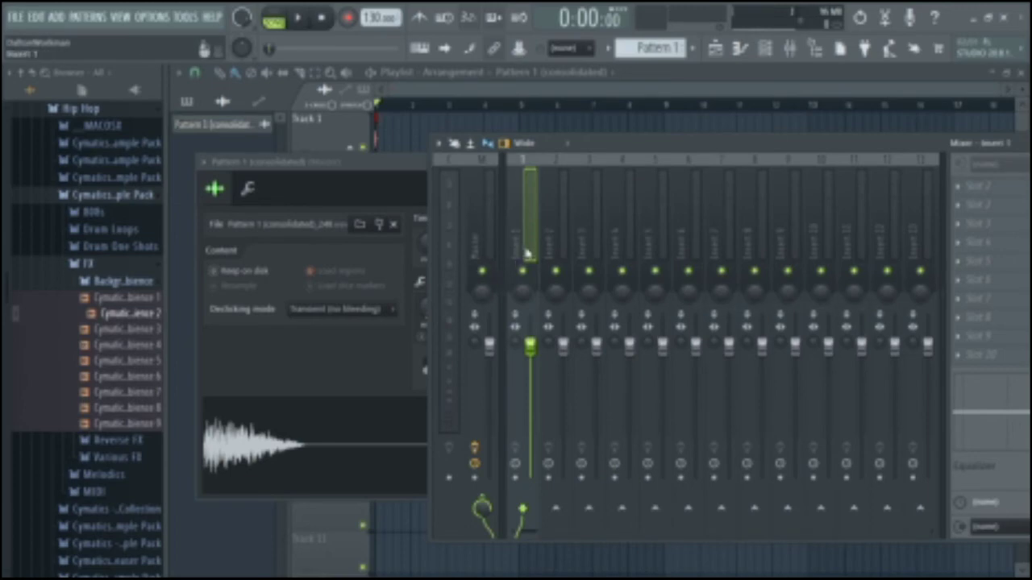
{"action": "key", "text": "ctrl+l"}
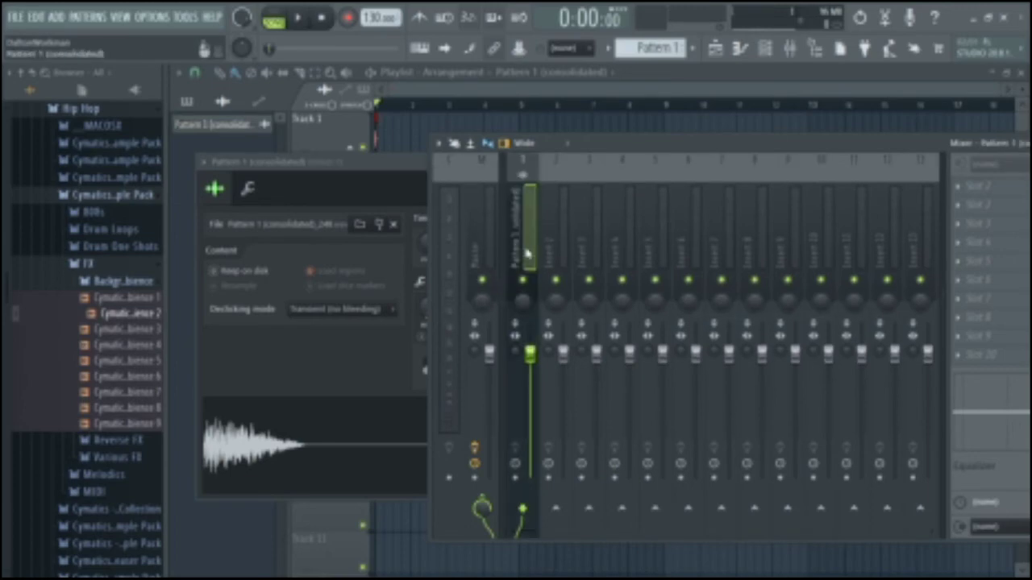
Load Patcher in the insert's first effect slot with the Simple EQ - Snare preset, and return to the playlist
{"action": "left_click", "coordinate": [961, 188]}
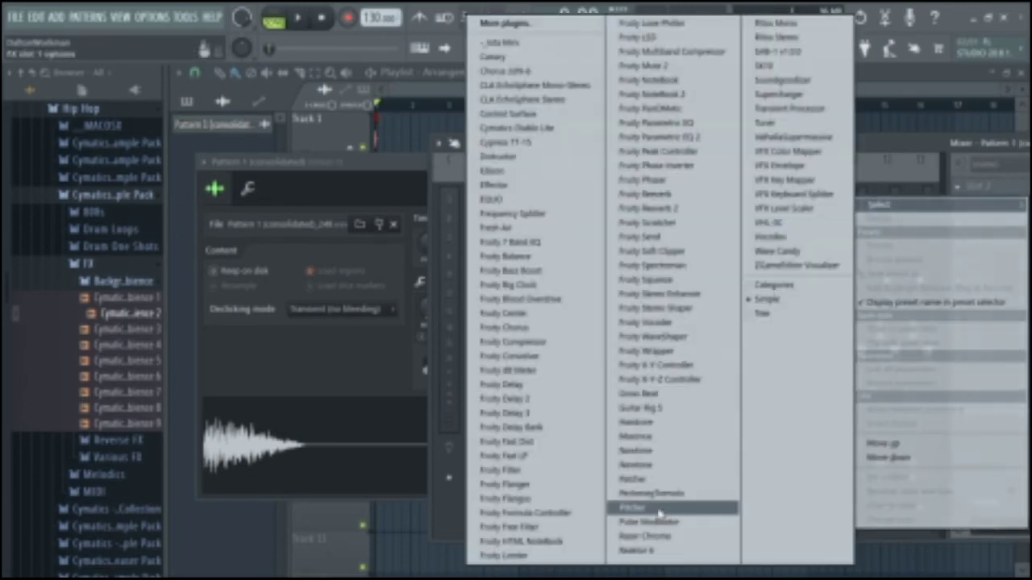
{"action": "left_click", "coordinate": [663, 478]}
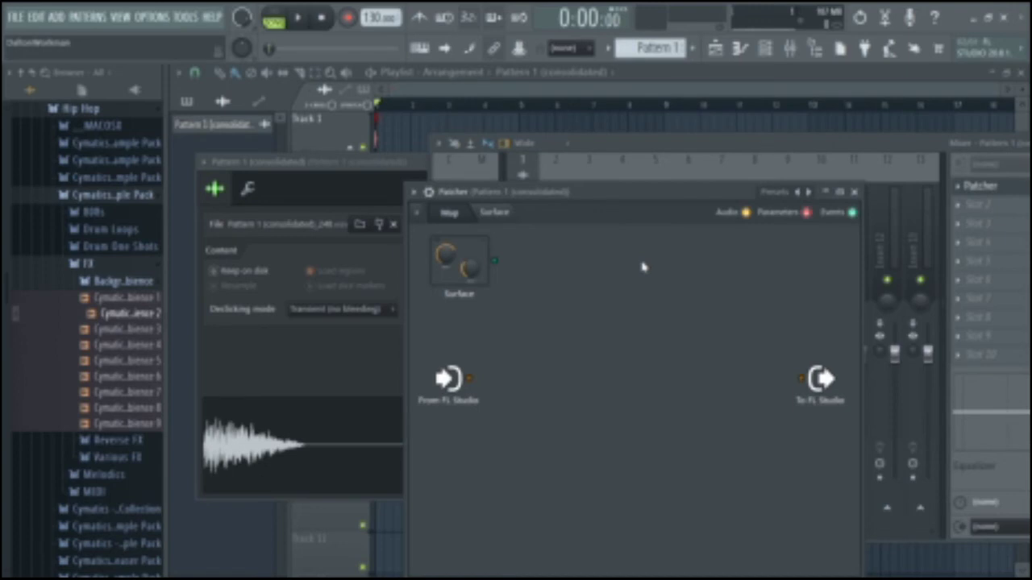
{"action": "left_click", "coordinate": [784, 194]}
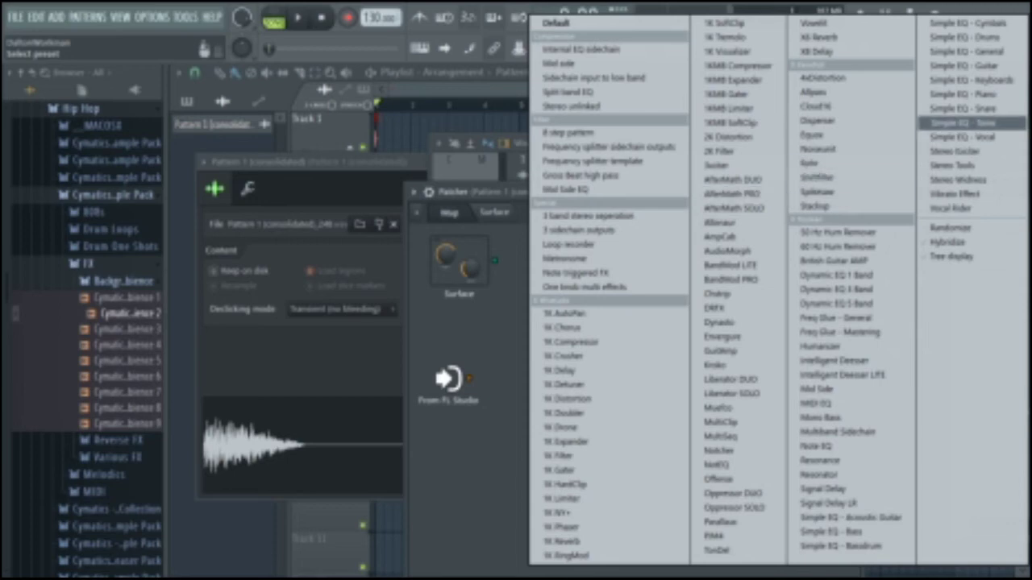
{"action": "left_click", "coordinate": [970, 112]}
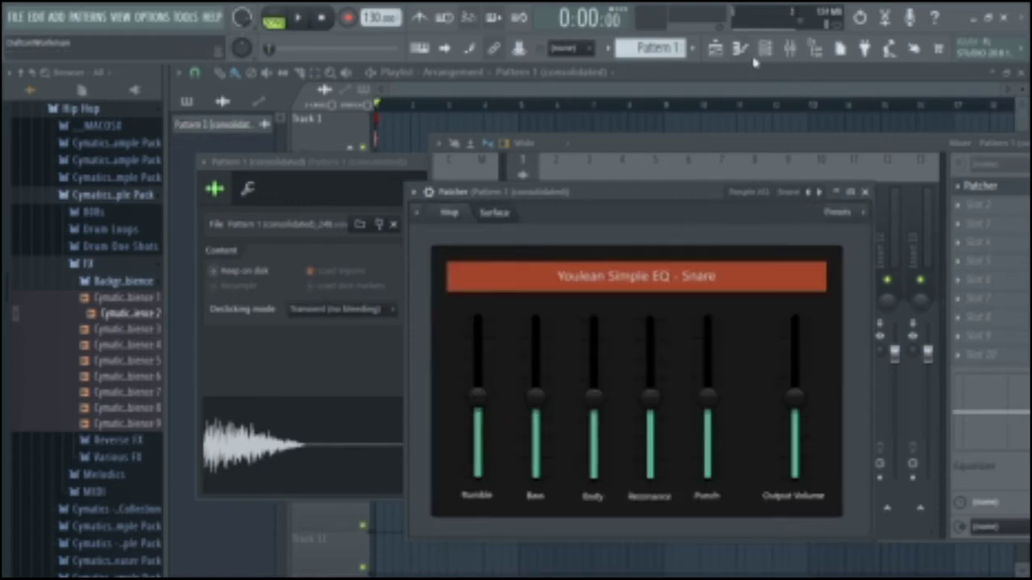
{"action": "left_click", "coordinate": [325, 141]}
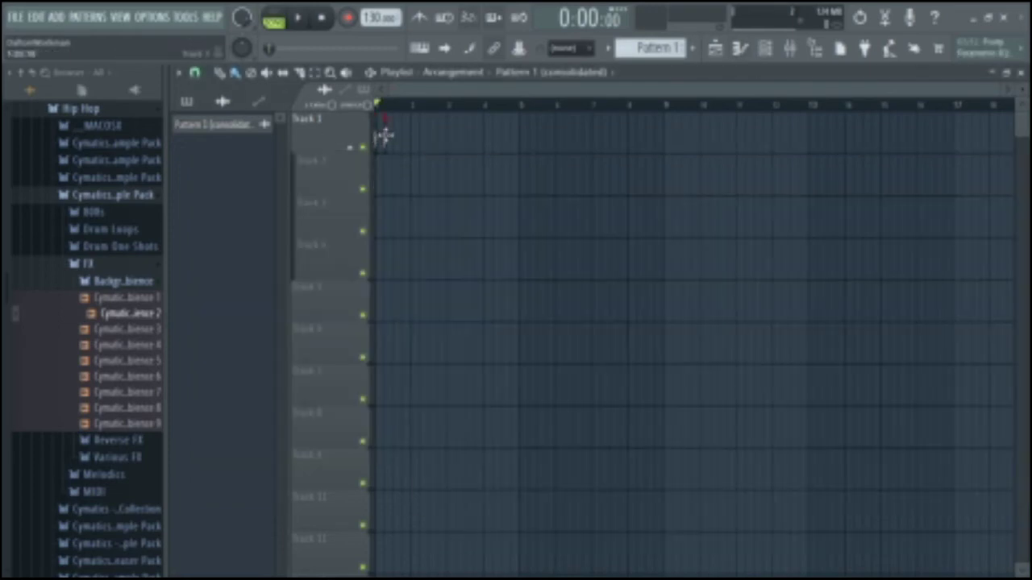
Place repeated clips of the consolidated sample at half-bar intervals on Track 1, up to the middle of bar 2, and play them
{"action": "key", "text": "space"}
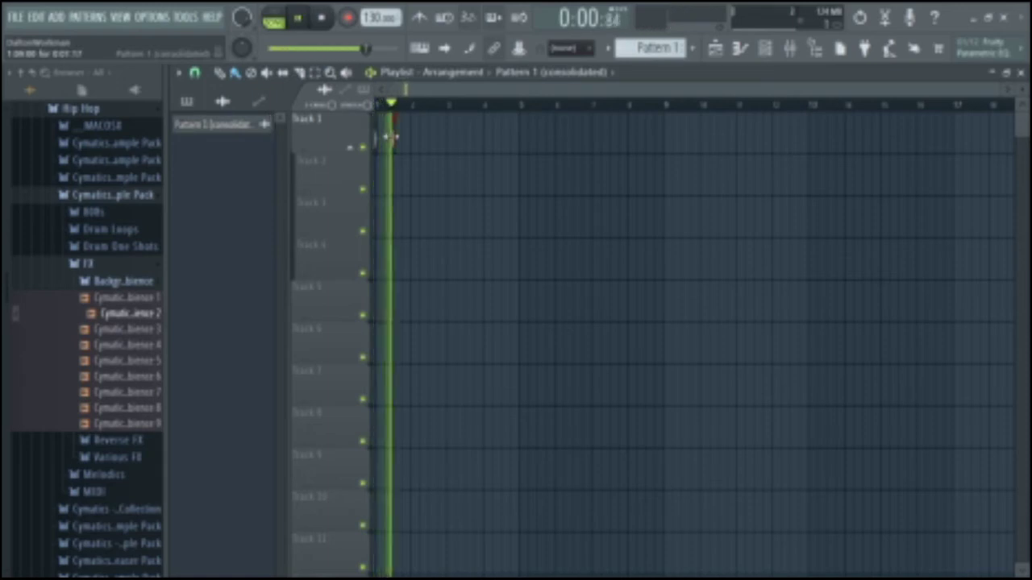
{"action": "key", "text": "space"}
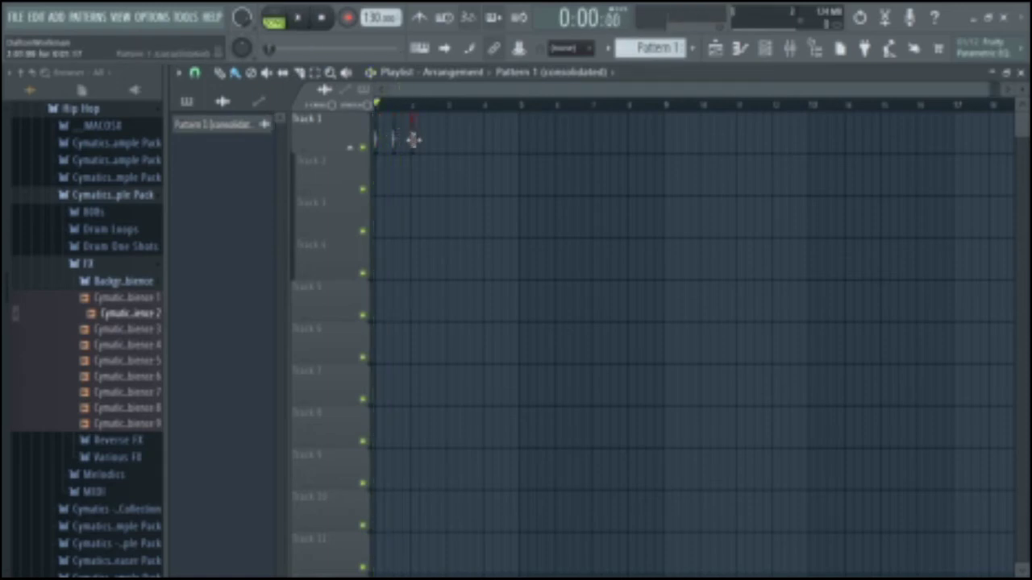
{"action": "left_click", "coordinate": [414, 137]}
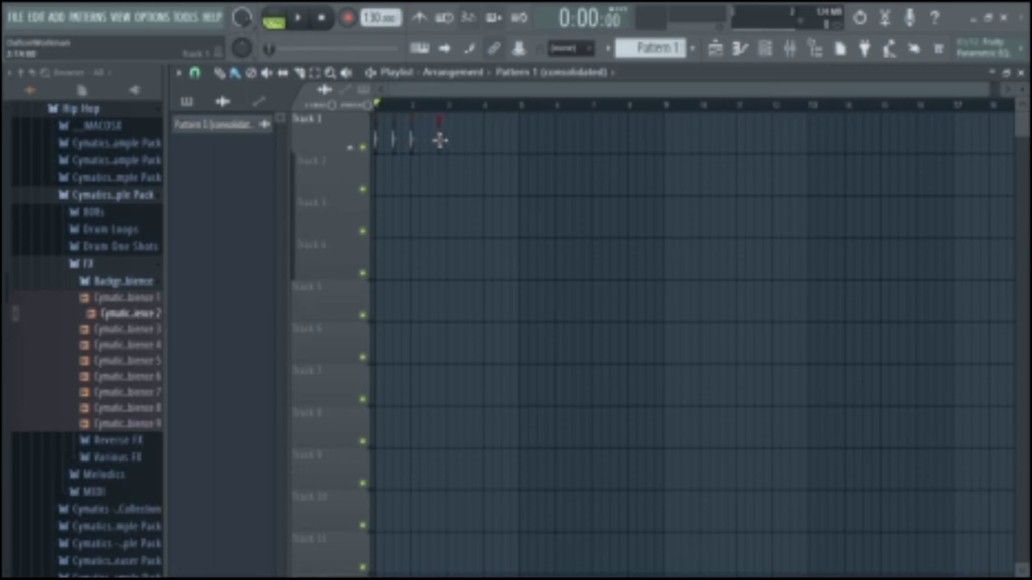
{"action": "key", "text": "space"}
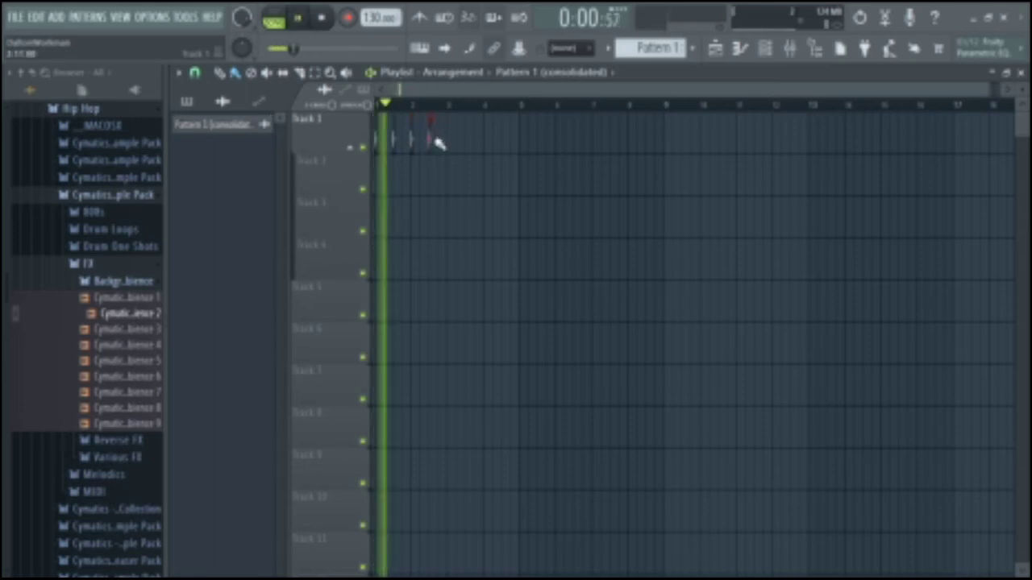
In the insert's Simple EQ - Snare Patcher, raise Rumble, Bass and Resonance slightly, keep Body near centre and lower Punch slightly while the clips play
{"action": "left_click", "coordinate": [792, 50]}
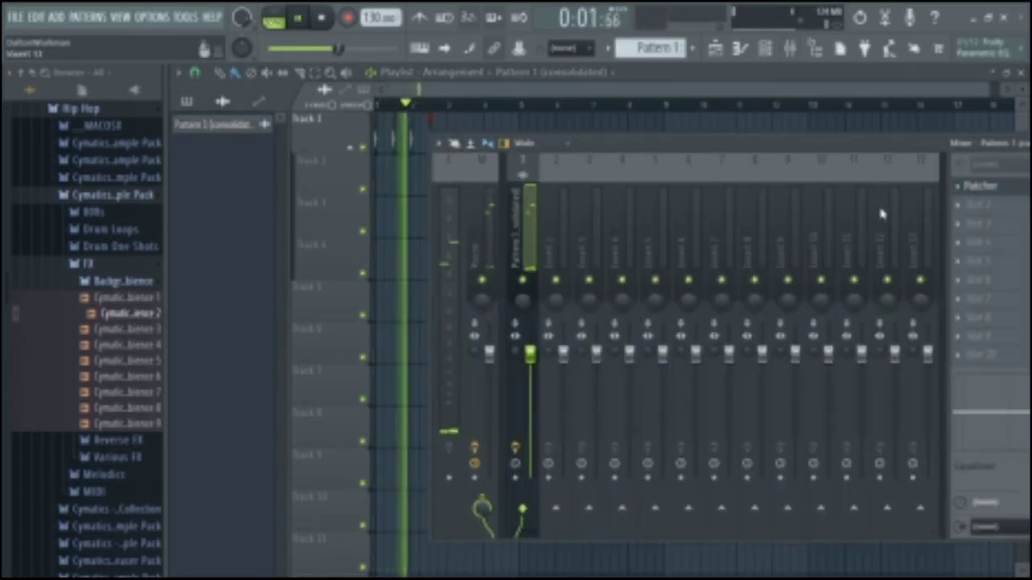
{"action": "left_click", "coordinate": [1014, 192]}
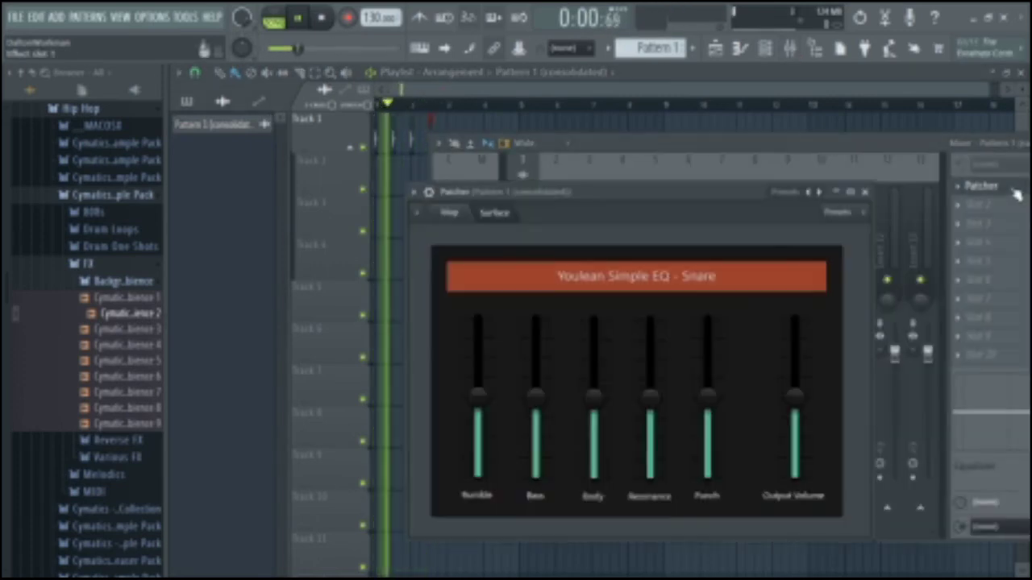
{"action": "left_click_drag", "start_coordinate": [477, 427], "coordinate": [478, 407]}
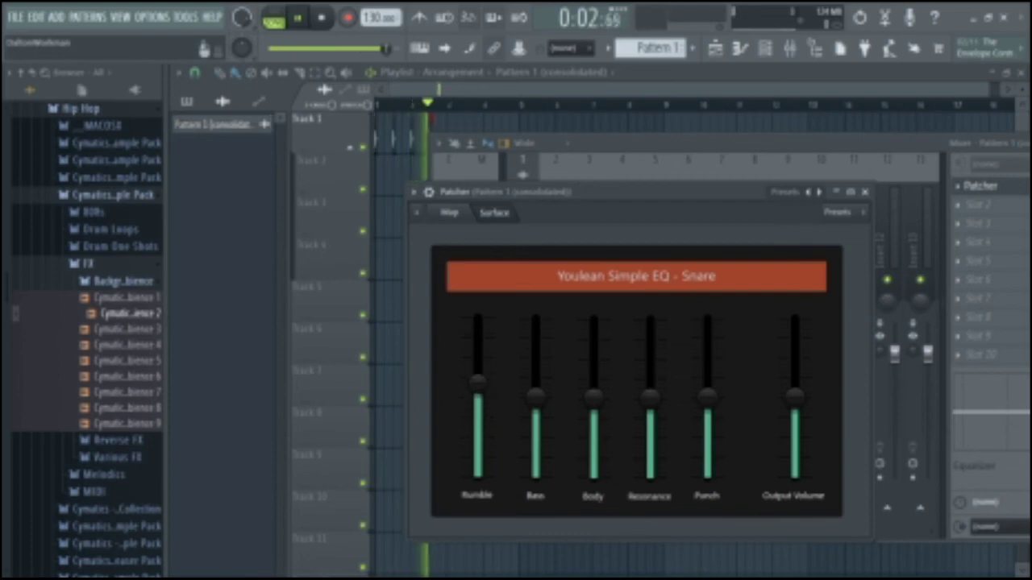
{"action": "left_click_drag", "start_coordinate": [535, 398], "coordinate": [535, 360]}
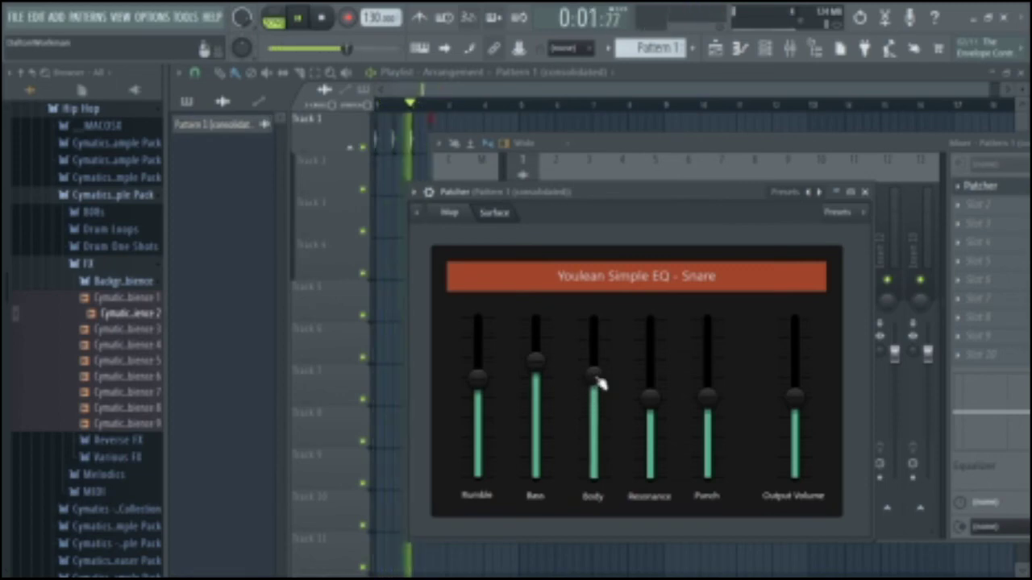
{"action": "left_click_drag", "start_coordinate": [650, 375], "coordinate": [650, 365]}
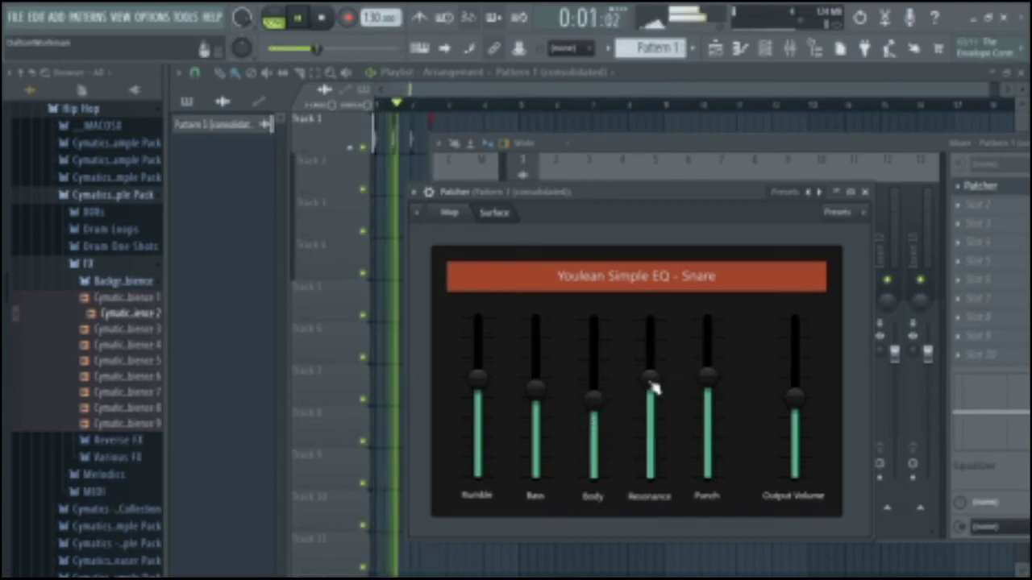
{"action": "left_click_drag", "start_coordinate": [707, 385], "coordinate": [708, 413]}
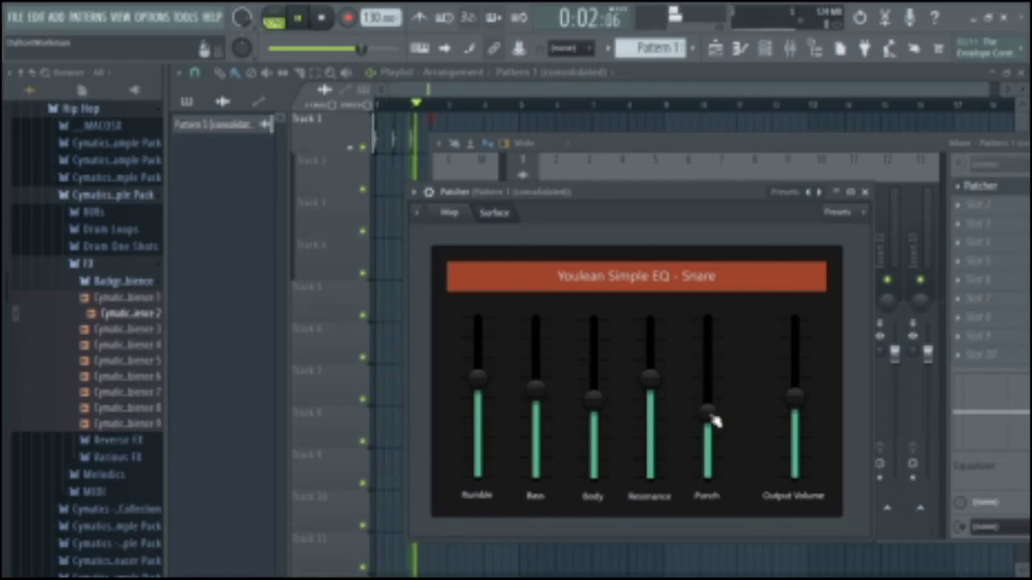
{"action": "left_click", "coordinate": [865, 194]}
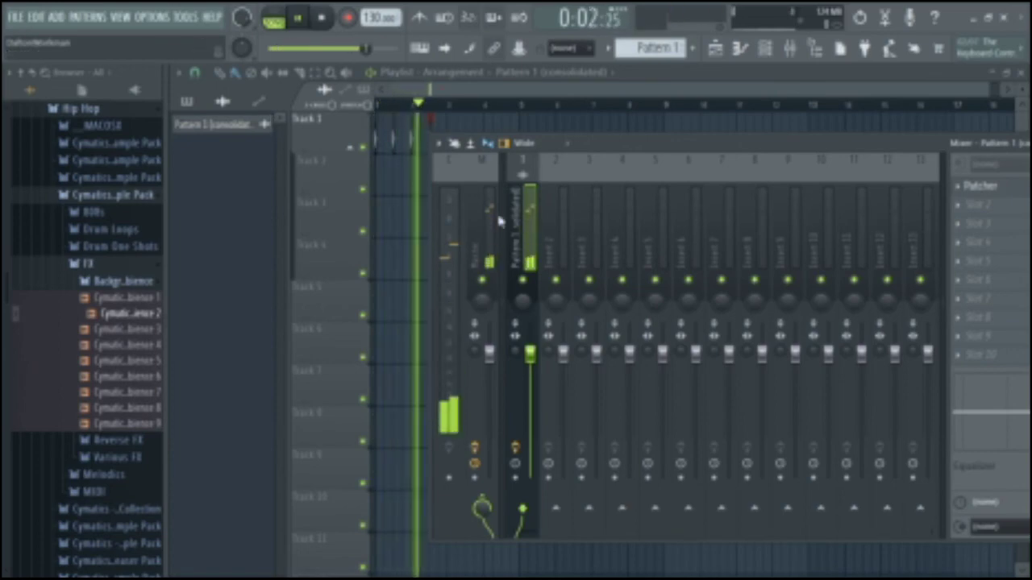
Add Fruity Reeverb 2 to the insert's second effect slot and load its Drum Room preset
{"action": "left_click_drag", "start_coordinate": [856, 157], "coordinate": [618, 146]}
{"action": "left_click", "coordinate": [728, 194]}
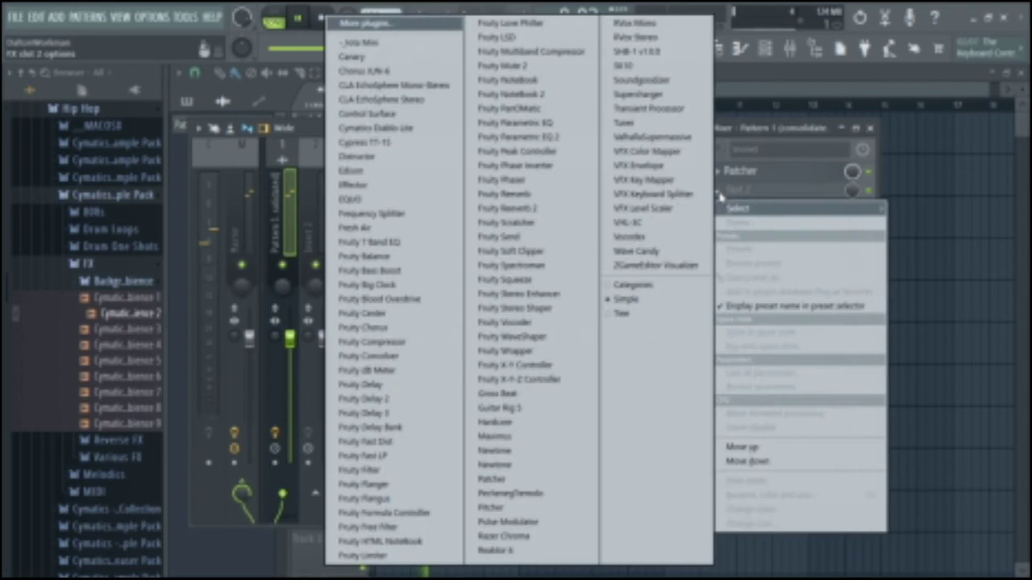
{"action": "left_click", "coordinate": [494, 208]}
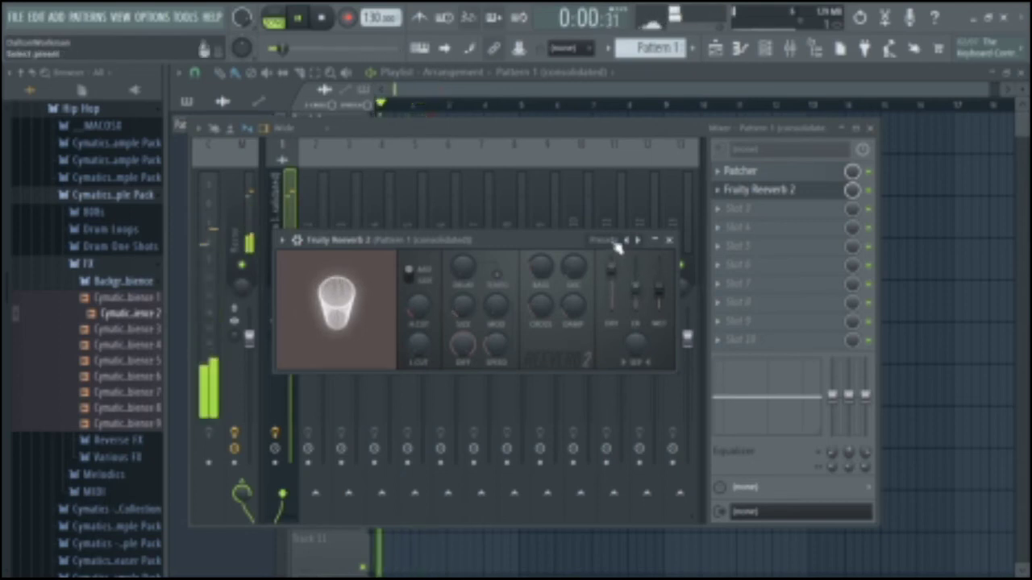
{"action": "left_click", "coordinate": [615, 245]}
{"action": "left_click", "coordinate": [633, 280]}
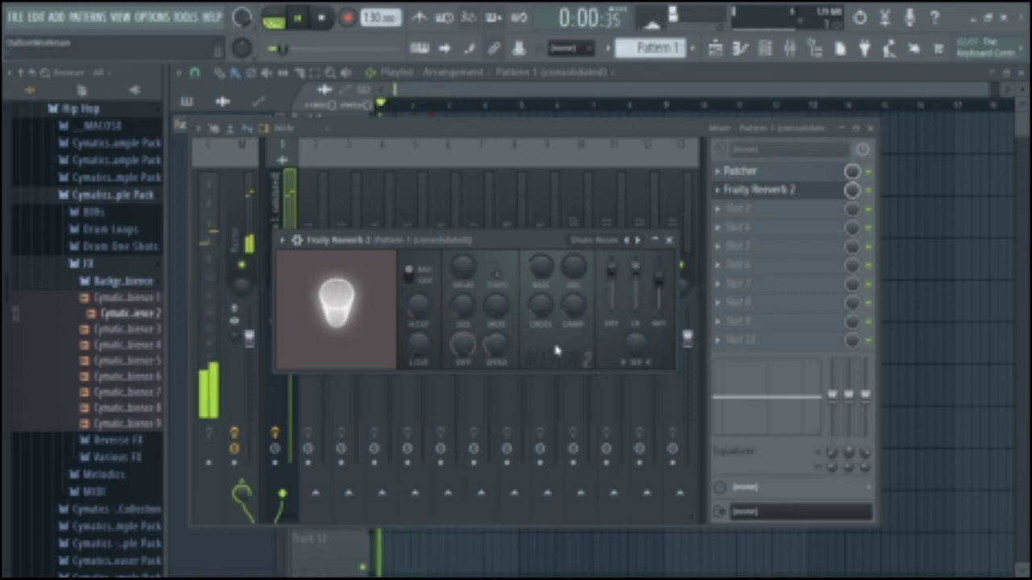
Reduce the reverb's diffusion and lower its wet level to about 20%, then return to the playlist and stop playback
{"action": "left_click_drag", "start_coordinate": [461, 345], "coordinate": [461, 354]}
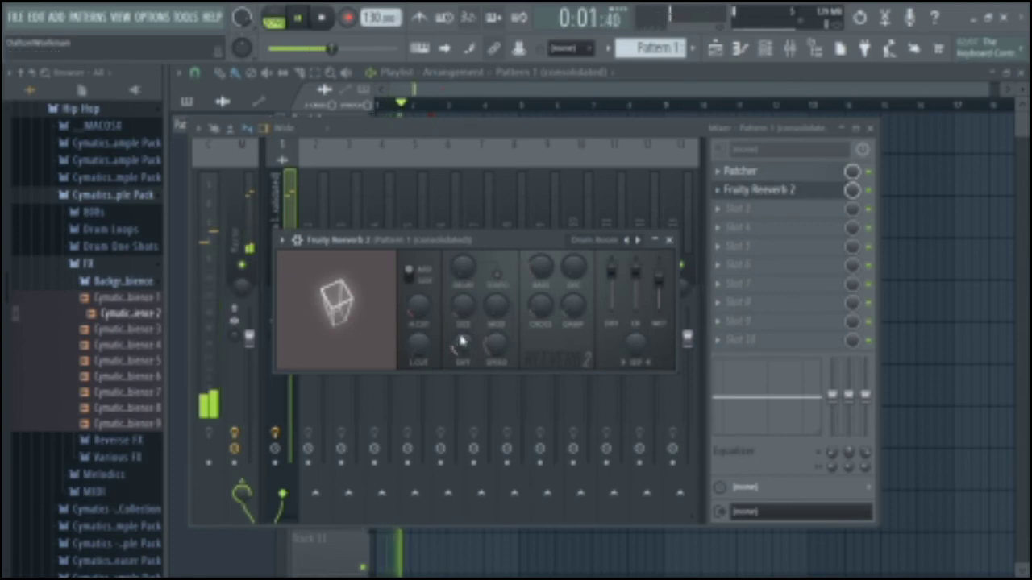
{"action": "mouse_move", "coordinate": [650, 290]}
{"action": "left_mouse_down"}
{"action": "mouse_move", "coordinate": [650, 308]}
{"action": "mouse_move", "coordinate": [659, 301]}
{"action": "left_mouse_up"}
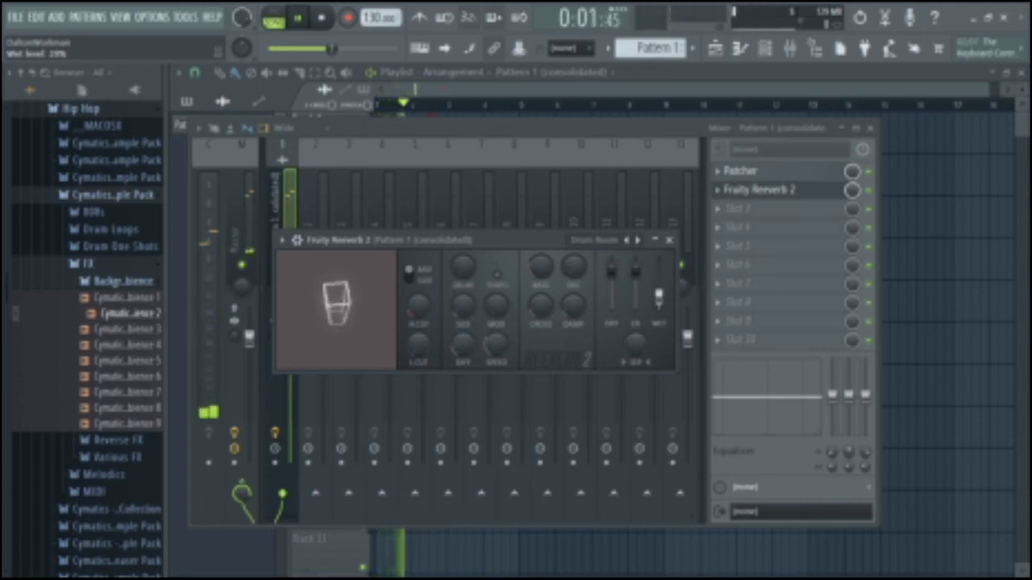
{"action": "left_click", "coordinate": [670, 241]}
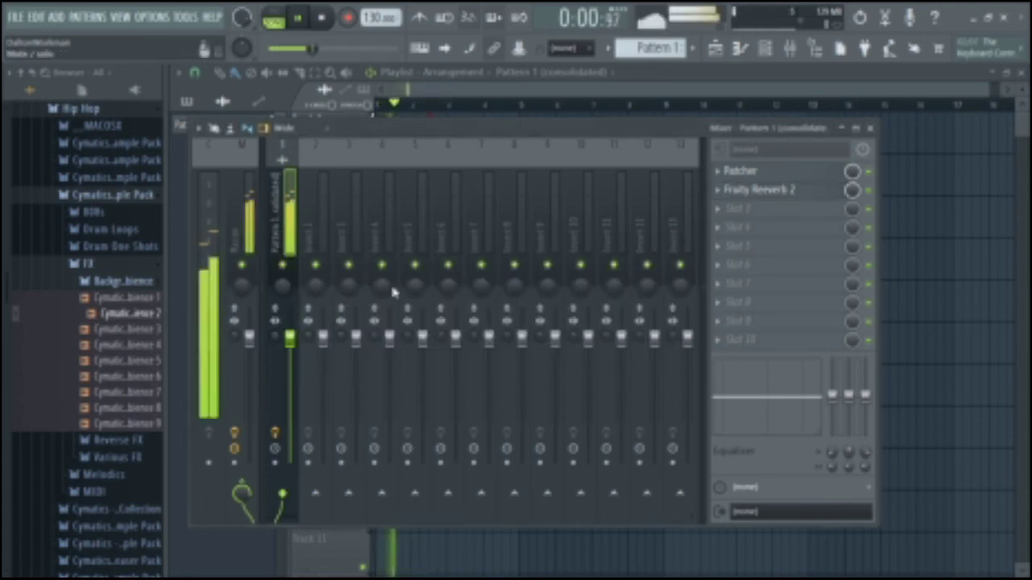
{"action": "left_click", "coordinate": [666, 73]}
{"action": "key", "text": "space"}
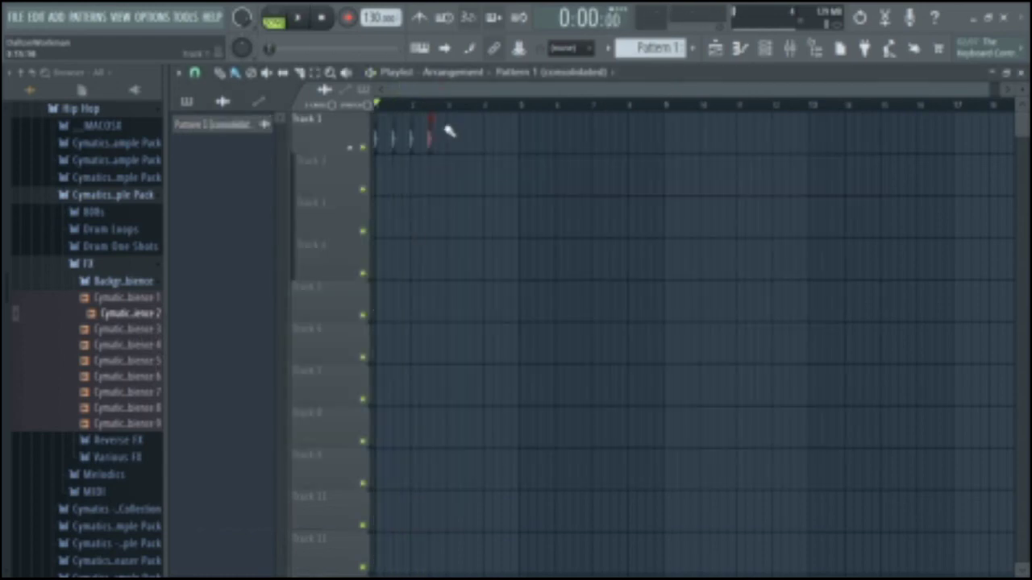